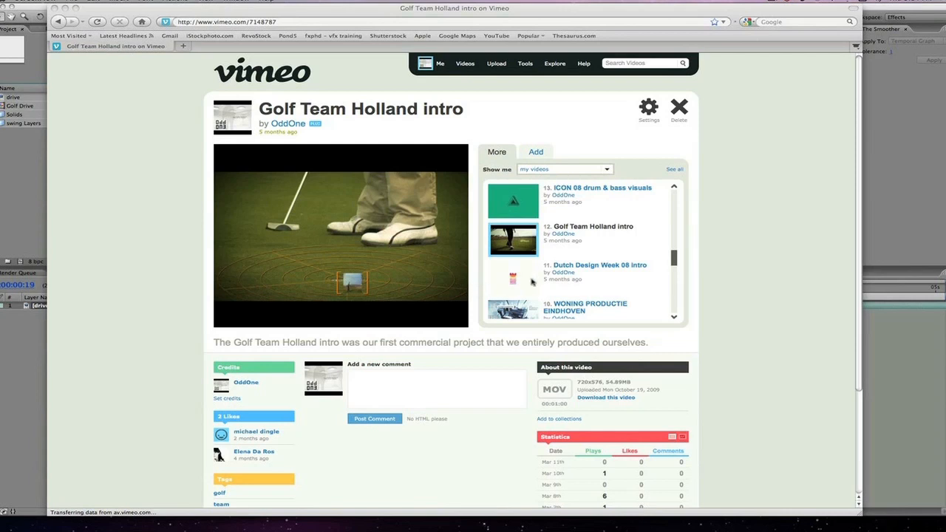
Watch the Golf Team Holland intro on Vimeo and replay the driver-swing shot with the orange trail around 00:31.
left_click(179, 305)
left_click(235, 314)
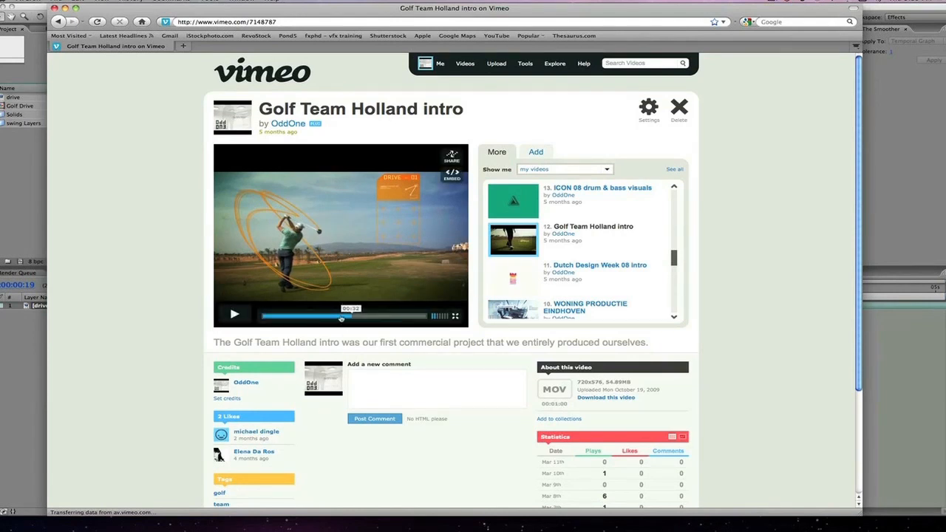
left_click(340, 316)
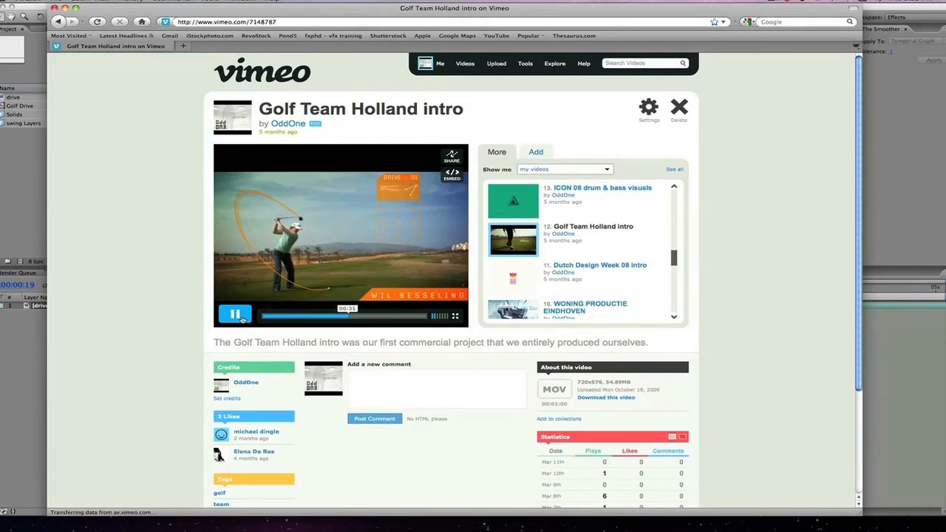
left_click(234, 315)
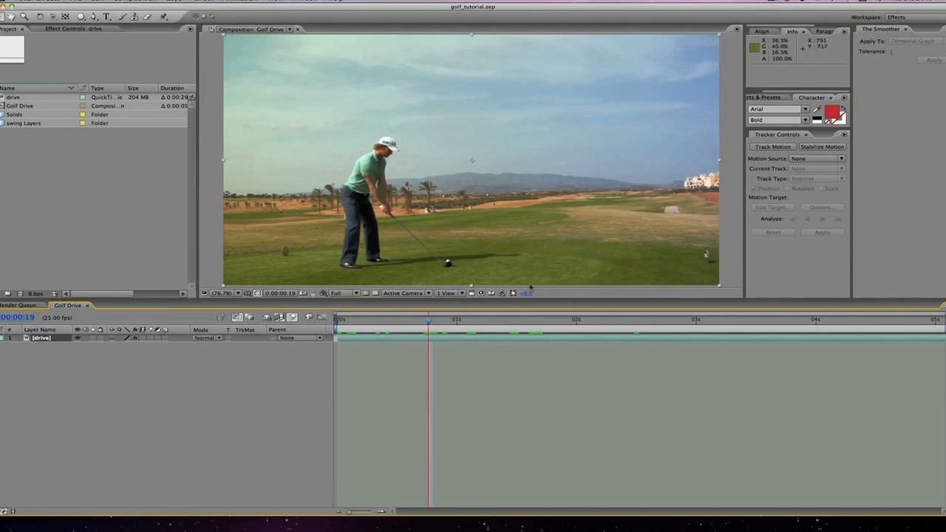
Switch to After Effects and step through the Golf Drive footage around 0:00:02:10 to examine the start of the backswing.
left_click_drag(532, 298, 535, 302)
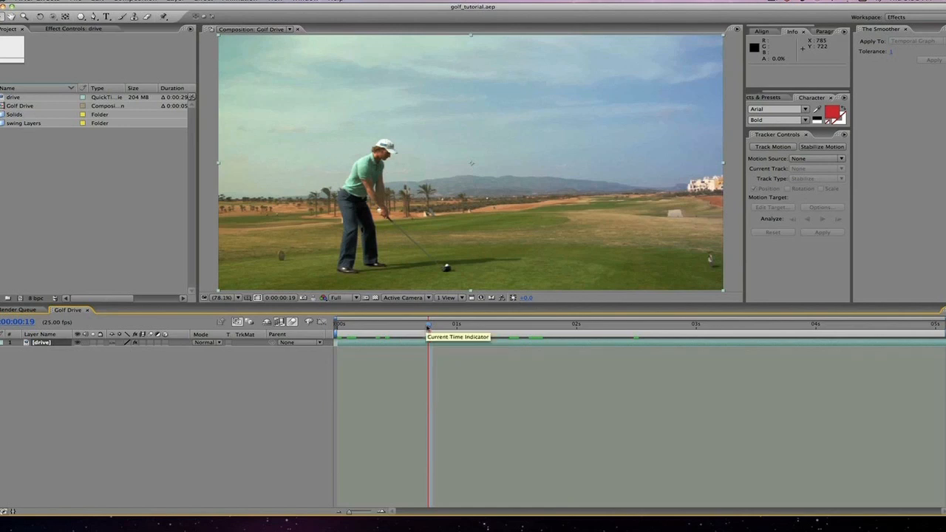
left_click_drag(428, 326, 625, 324)
left_click(614, 325)
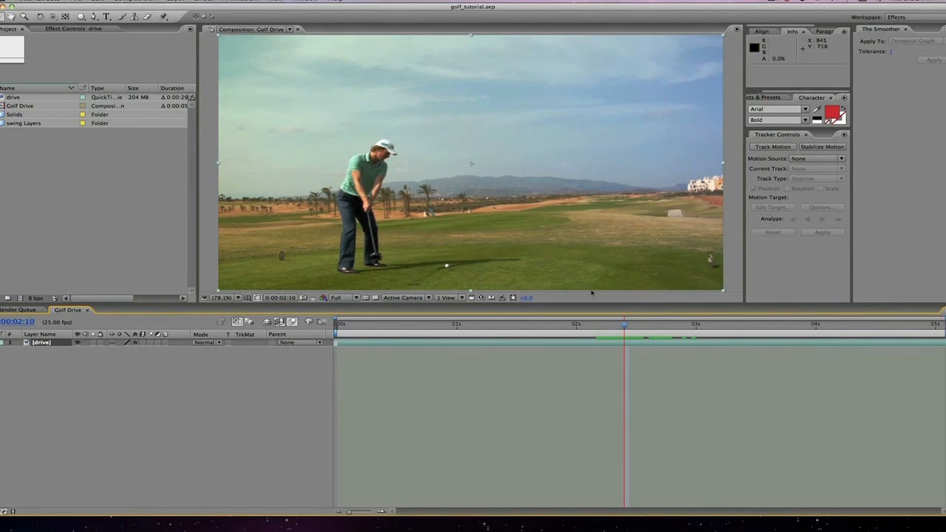
left_click_drag(641, 329, 660, 326)
key("Page_Up")
key("Page_Up")
key("Page_Up")
key("Page_Up")
key("Page_Down")
key("Page_Down")
key("Page_Down")
key("Page_Down")
key("Page_Down")
key("Page_Down")
key("Page_Down")
key("Page_Down")
key("Page_Down")
Step frame by frame through the rest of the swing to 0:00:04:16 and scrub back, examining the club head's motion.
left_click_drag(683, 325, 784, 321)
key("Page_Down")
key("Page_Down")
key("Page_Down")
key("Page_Down")
key("Page_Down")
key("Page_Down")
key("Page_Down")
key("Page_Down")
key("Page_Down")
key("Page_Down")
key("Page_Down")
key("Page_Down")
key("Page_Down")
key("Page_Down")
key("Page_Down")
key("Page_Down")
key("Page_Down")
key("Page_Down")
key("Page_Down")
key("Page_Down")
key("Page_Down")
key("Page_Down")
key("Page_Down")
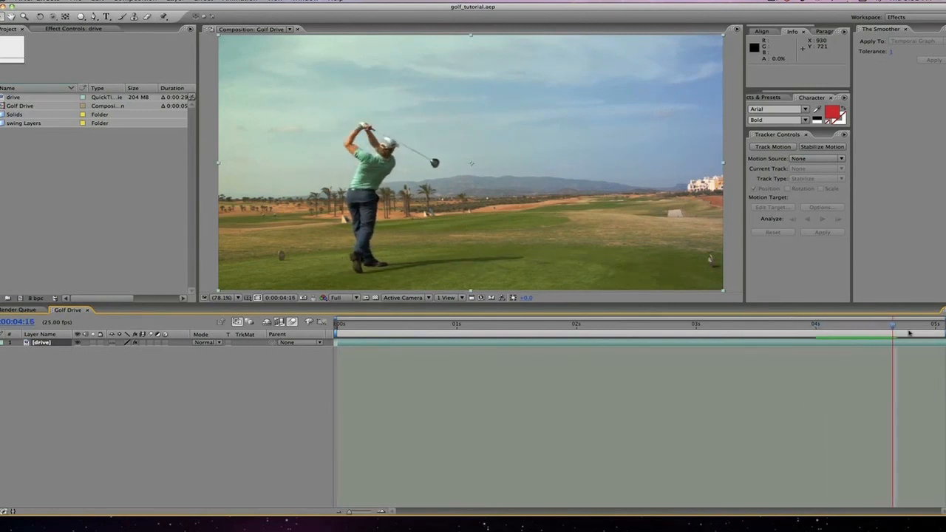
left_click_drag(893, 328, 843, 326)
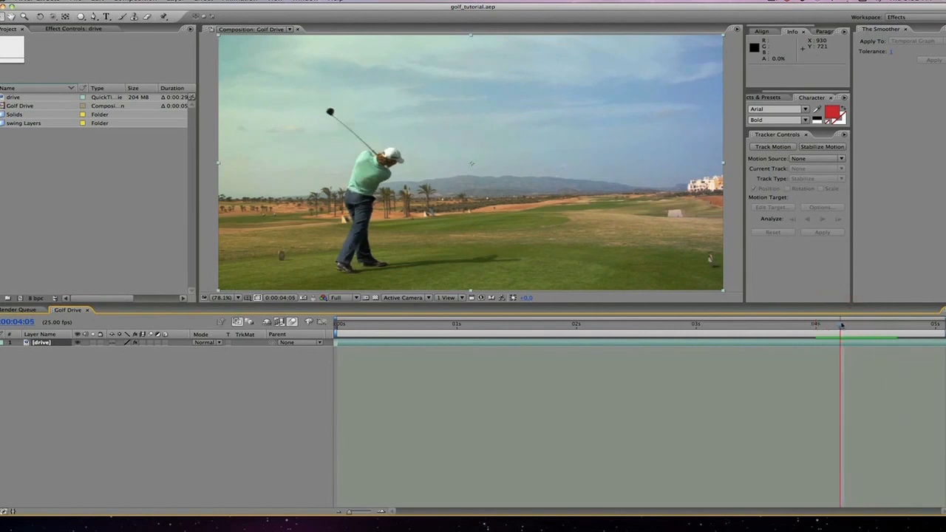
left_click_drag(841, 325, 329, 313)
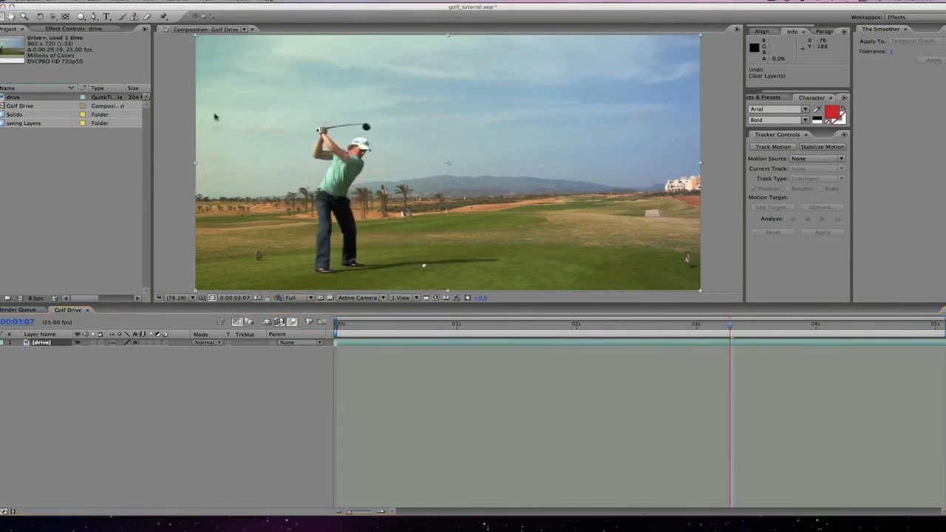
Add a new null object to the Golf Drive composition.
left_click(397, 369)
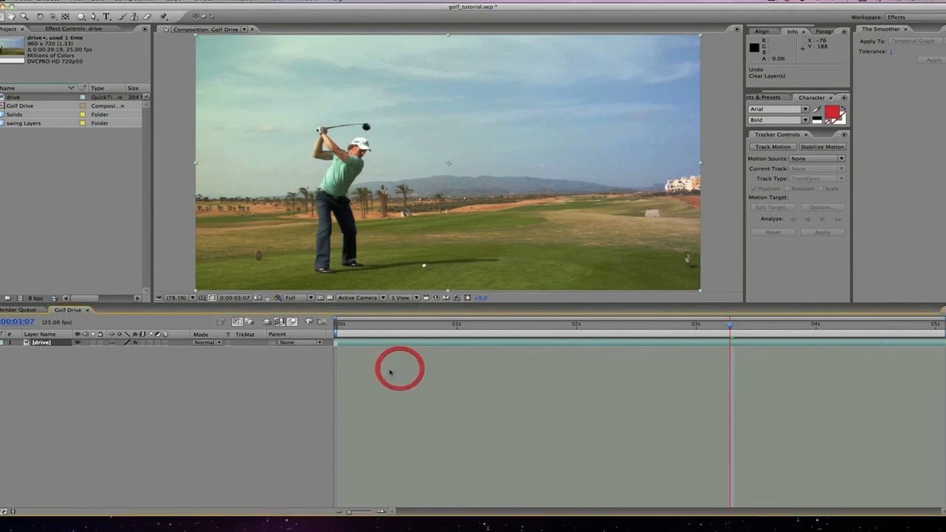
left_click(179, 2)
mouse_move(183, 11)
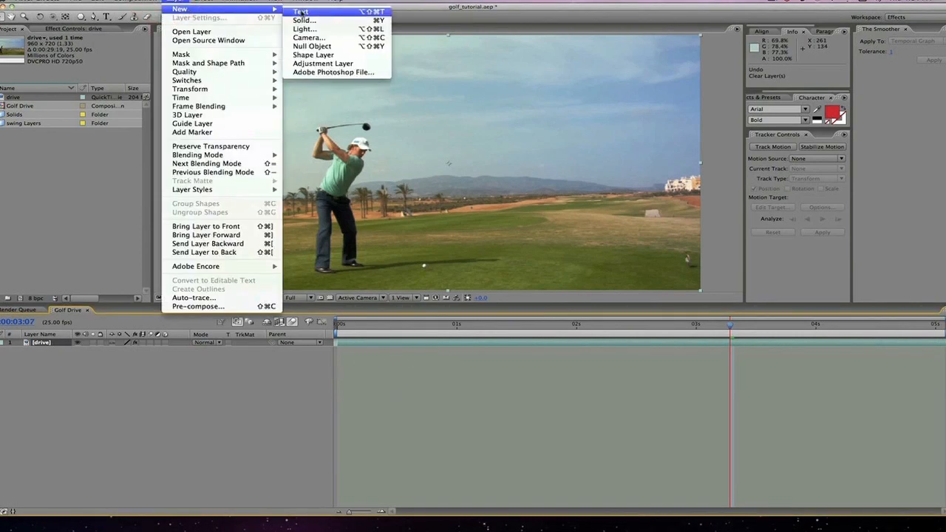
left_click(309, 46)
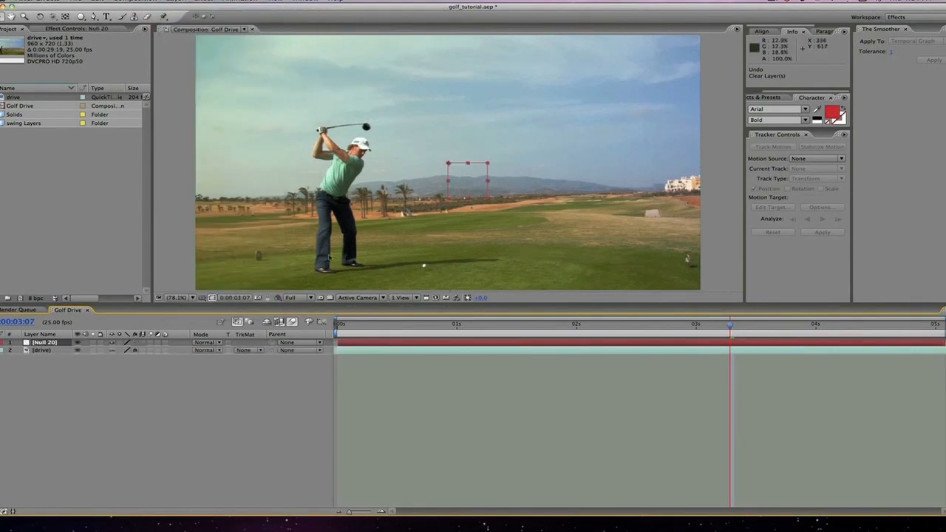
Start Track Motion on the drive layer and enlarge its layer view beside the composition view.
left_click(380, 348)
left_click(235, 1)
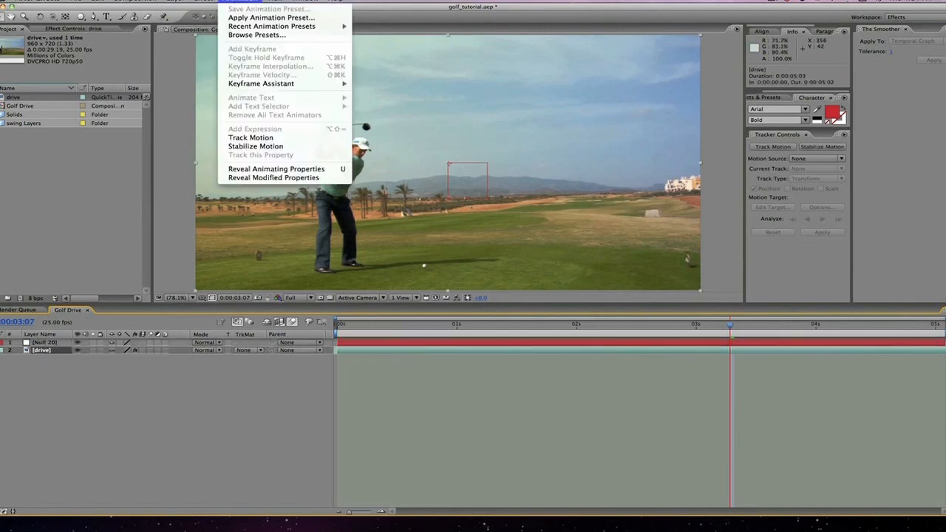
left_click(318, 138)
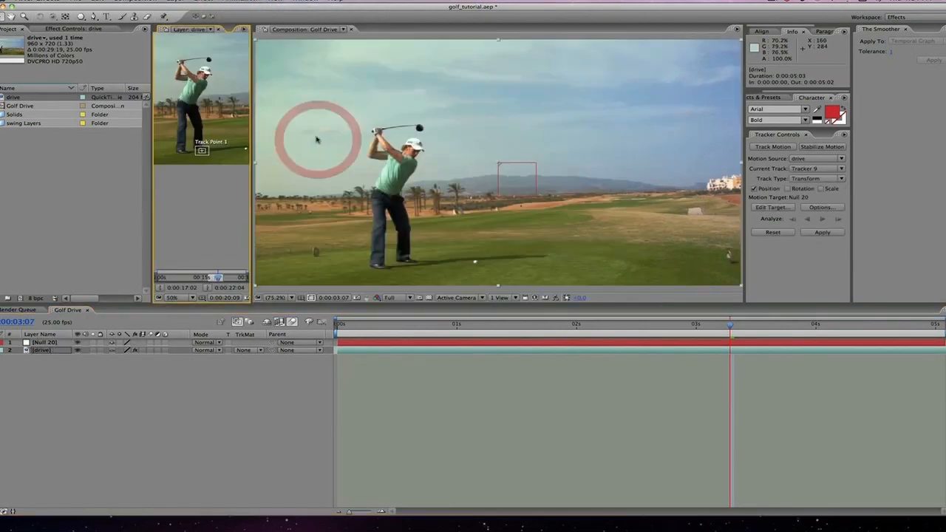
left_click_drag(256, 159, 526, 152)
left_click_drag(401, 186, 395, 189)
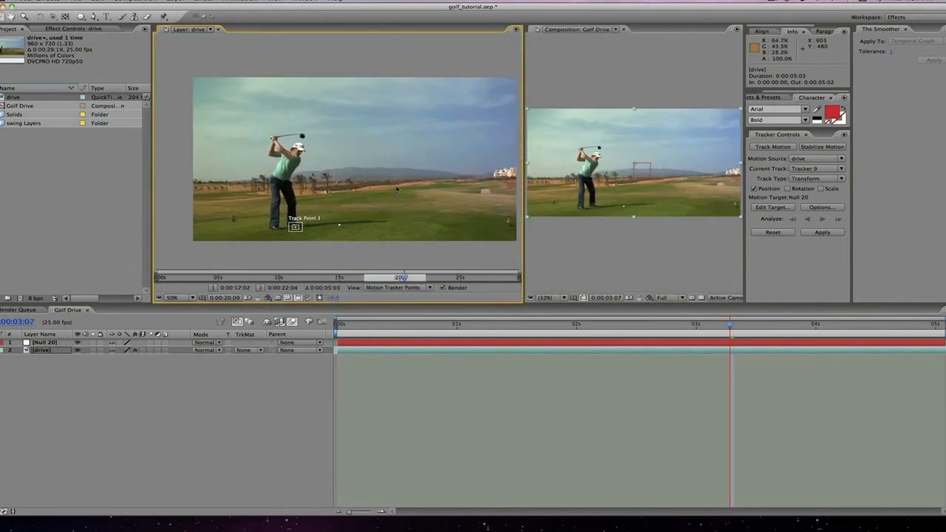
Go to 0:00:01:24 in the drive layer and move Track Point 1 onto the club head behind the ball.
left_click_drag(391, 277, 366, 277)
key("period")
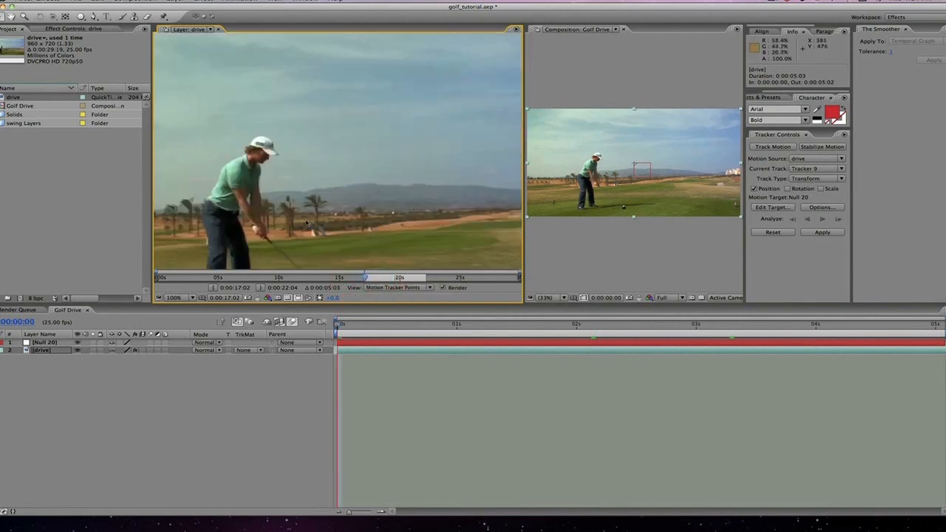
key("space")
left_click_drag(309, 223, 337, 136)
key("period")
left_click_drag(305, 206, 355, 87)
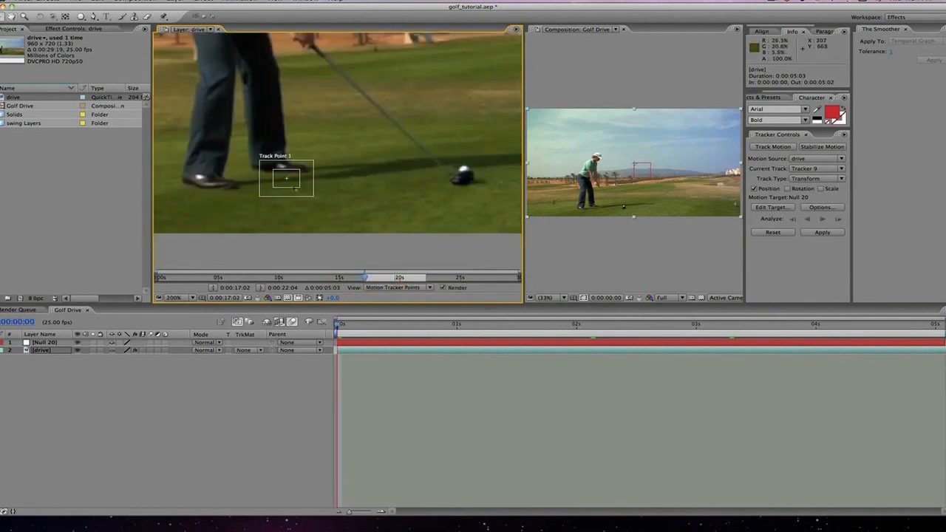
left_click_drag(295, 187, 350, 139)
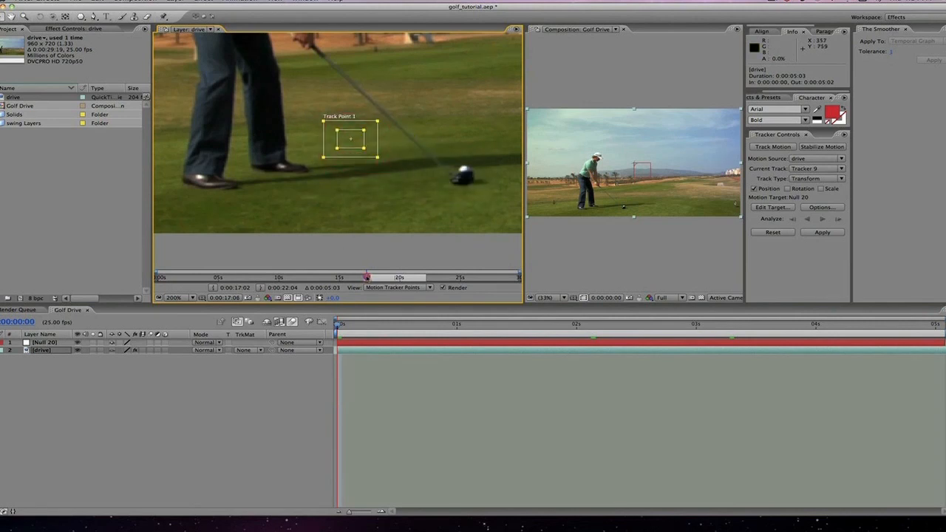
left_click_drag(372, 277, 388, 273)
left_click_drag(361, 147, 424, 169)
Align Track Point 1's feature region with the club head and enlarge its search region.
key(".")
left_click_drag(321, 142, 303, 134)
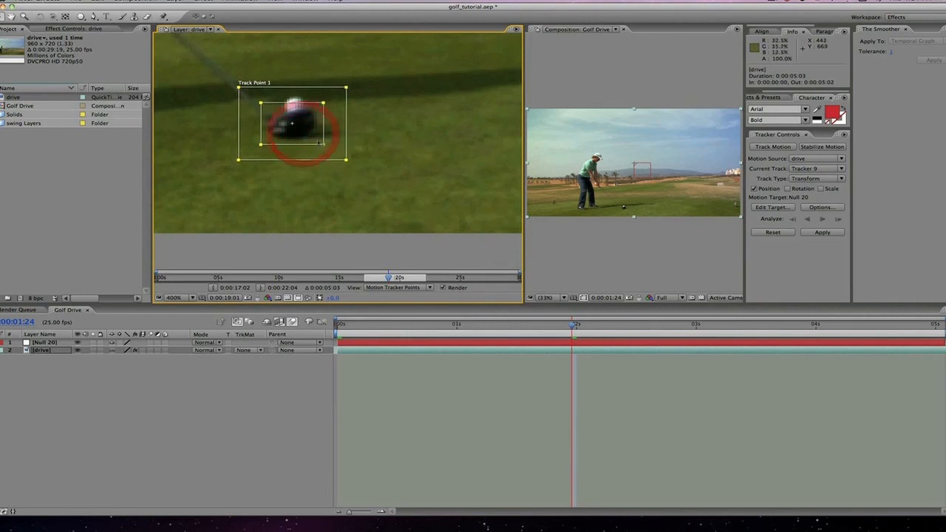
left_click(324, 146)
left_click_drag(345, 160, 355, 166)
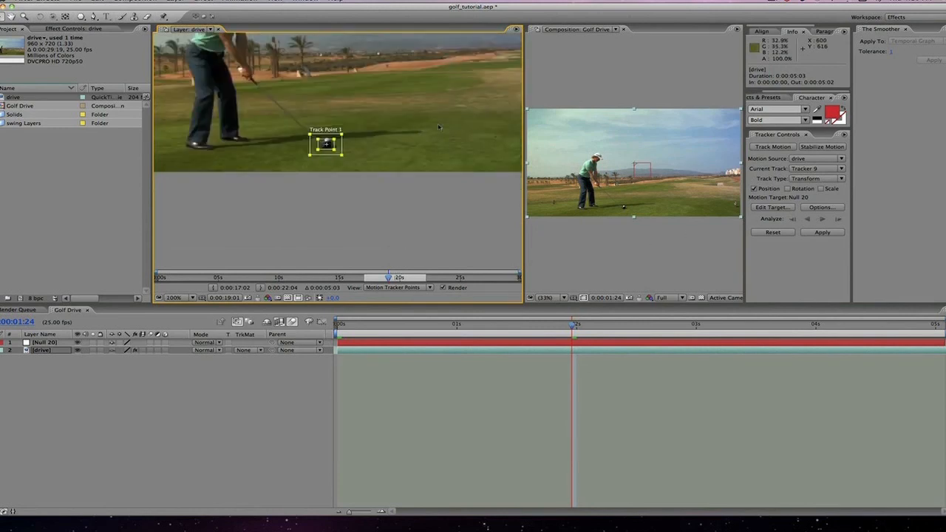
left_click(464, 196)
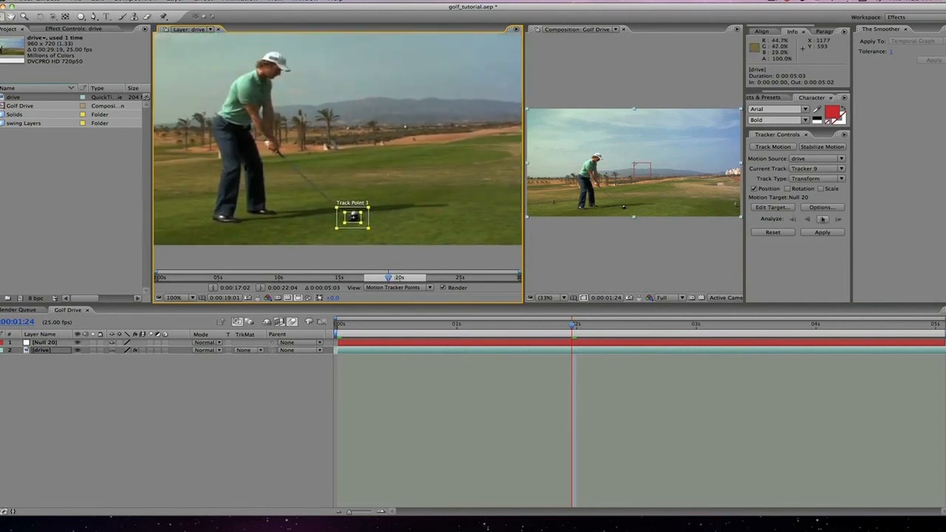
left_click(386, 197)
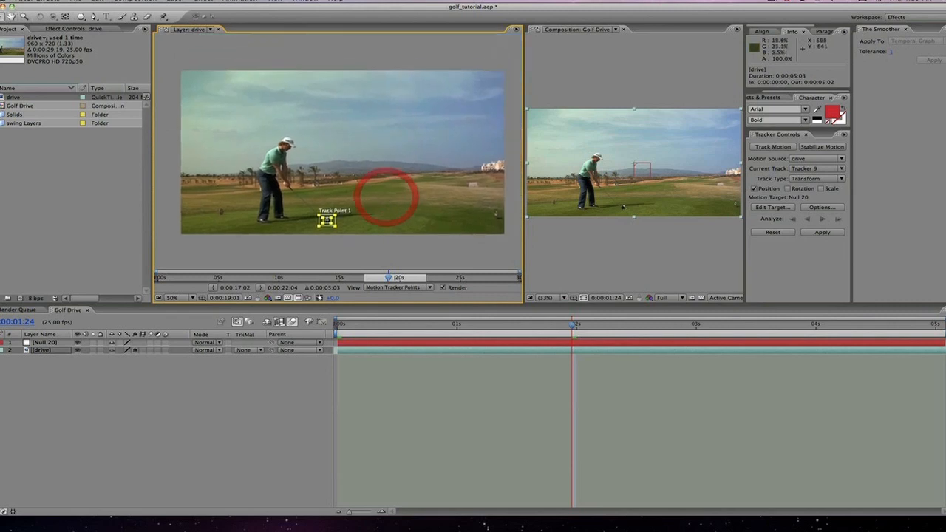
Analyze the track forward from 0:00:01:24, stop the analysis, and return to 0:00:01:23.
left_click(821, 220)
left_click(822, 221)
left_click_drag(403, 277, 388, 278)
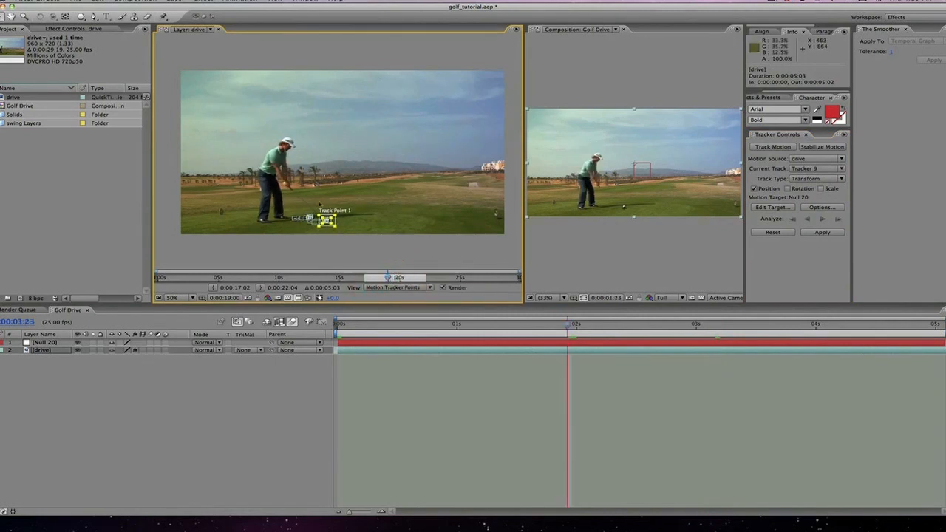
Check frame by frame up to 0:00:02:07 how closely the tracked points follow the club head.
scroll(296, 198, "up", 3)
key("Page_Down")
key("Page_Down")
key("Page_Down")
key("Page_Down")
key("Page_Down")
key("Page_Down")
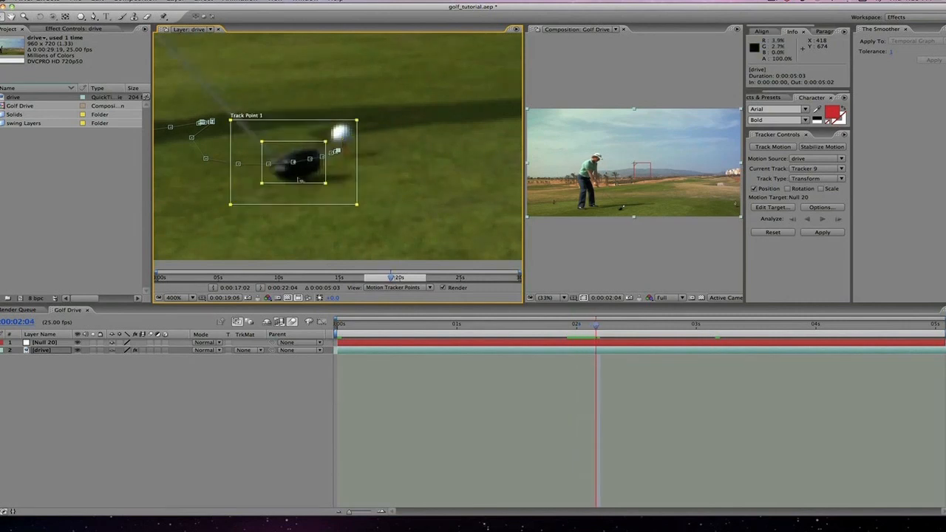
key("Page_Down")
key("Page_Down")
key("Page_Down")
key("Page_Down")
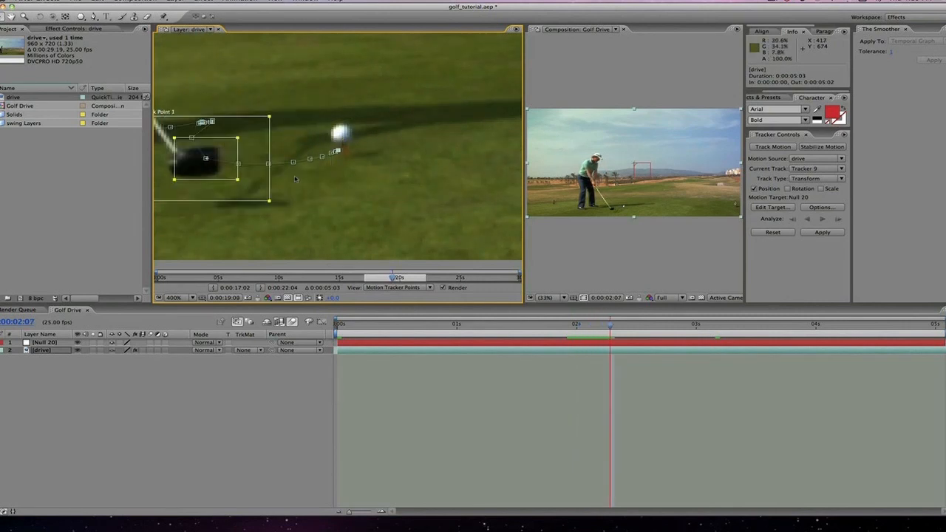
key("Page_Up")
left_click_drag(345, 153, 435, 163)
key("Page_Up")
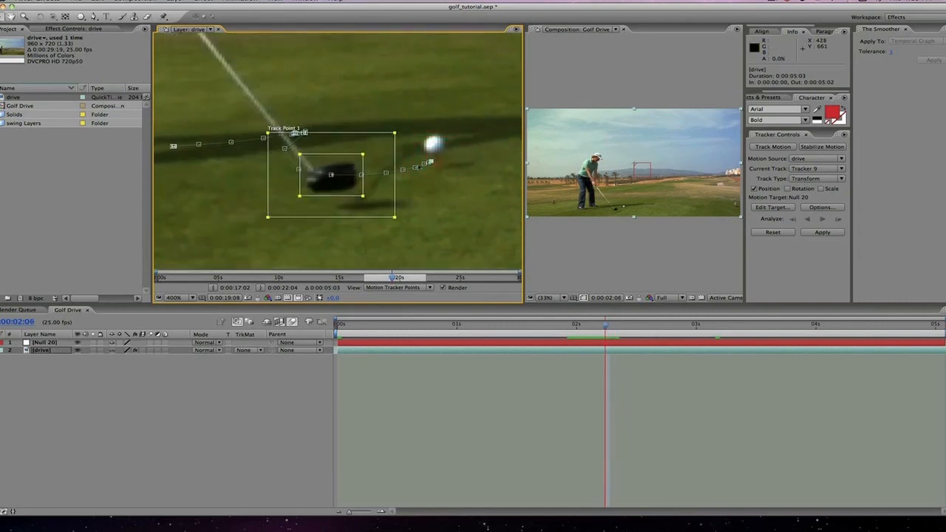
key("Page_Down")
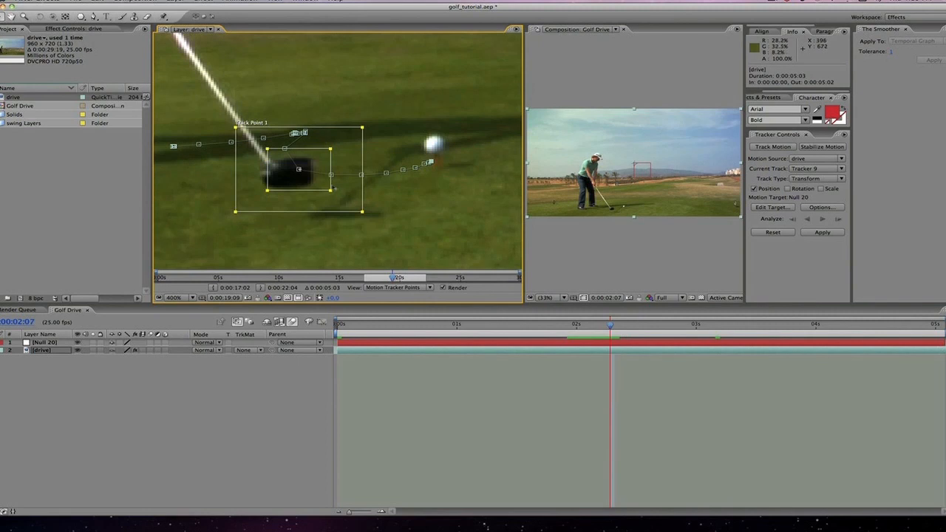
Correct Track Point 1 by hand on the frames from 0:00:02:07 to 0:00:02:10, centring it on the club head.
mouse_move(307, 181)
left_mouse_down()
mouse_move(297, 183)
mouse_move(331, 170)
mouse_move(420, 198)
mouse_move(322, 207)
mouse_move(317, 197)
left_mouse_up()
key("Page_Down")
key("Page_Down")
left_click_drag(406, 182, 259, 185)
key("Page_Down")
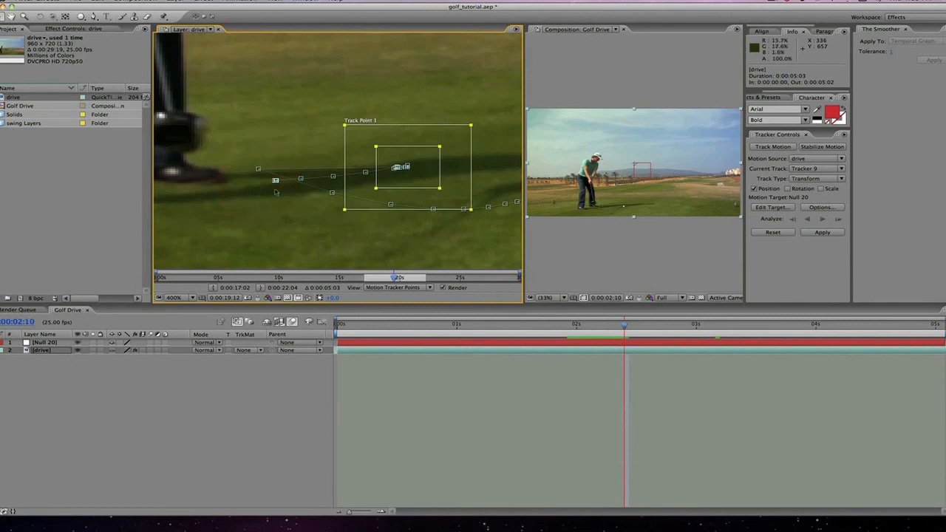
left_click_drag(387, 174, 231, 141)
key("space")
left_click_drag(287, 149, 442, 185)
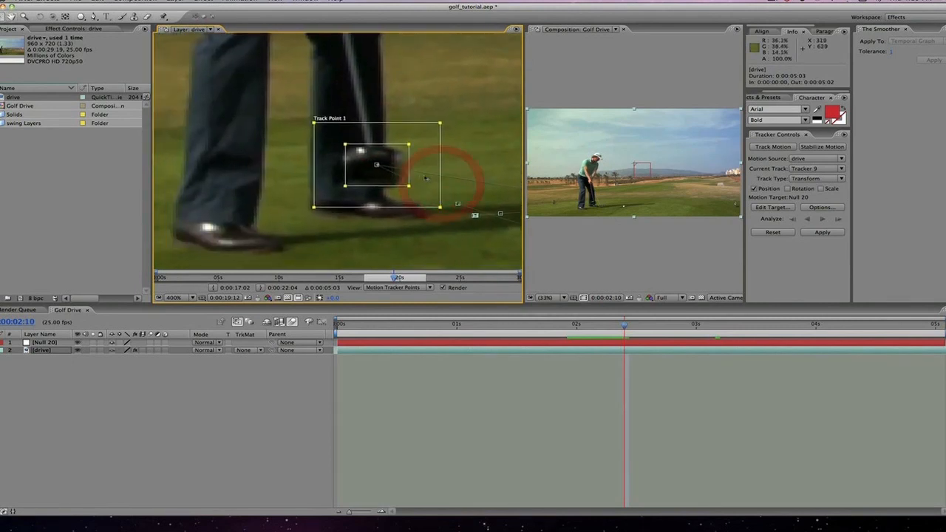
Place Track Point 1 on the club head at 0:00:02:11 and 0:00:02:12.
key("Page_Down")
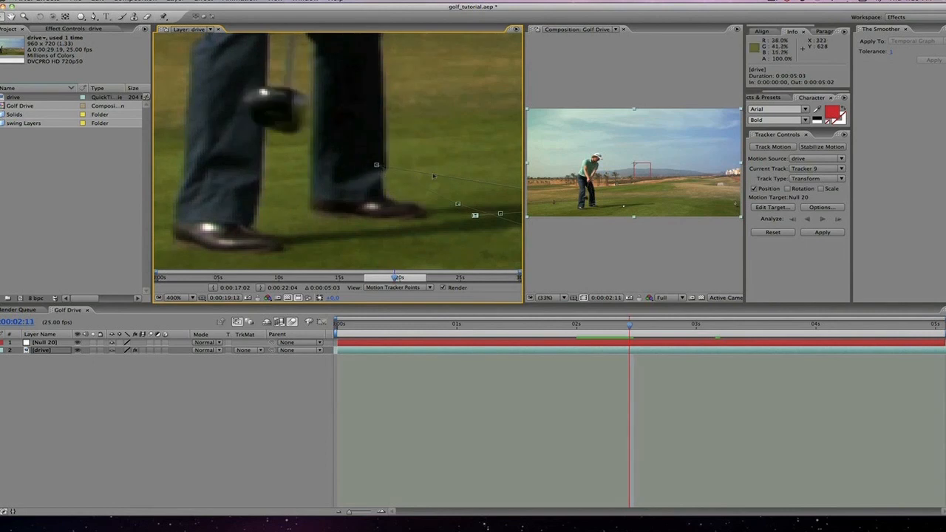
key("comma")
left_click_drag(479, 182, 311, 130)
key("Page_Down")
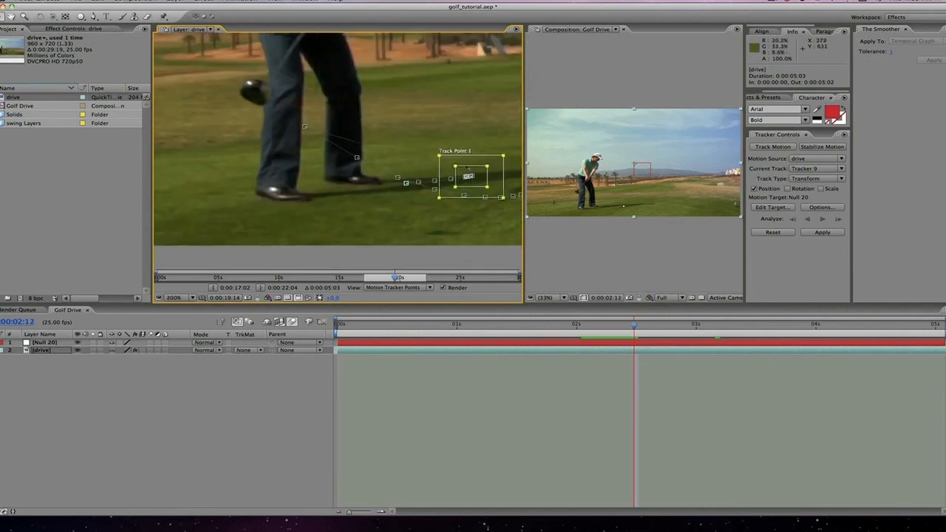
left_click_drag(469, 176, 255, 90)
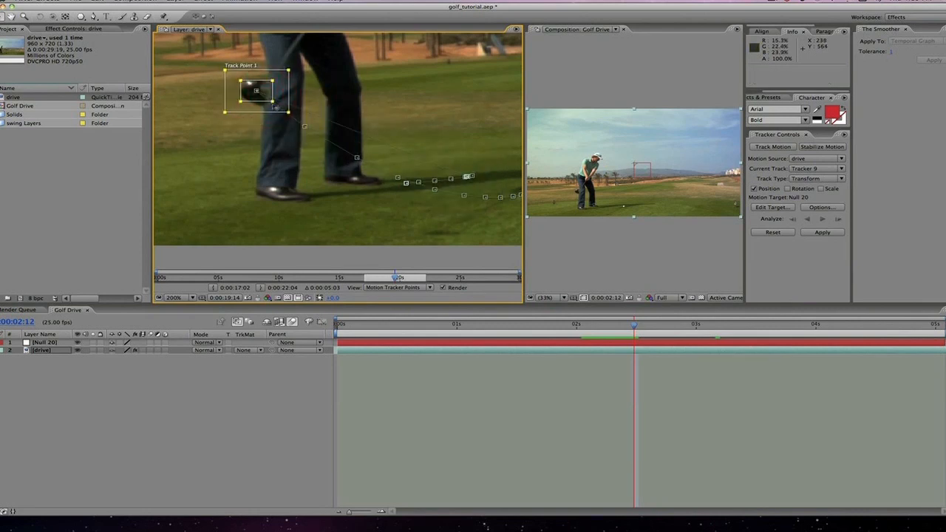
Place Track Point 1 on the club head at 0:00:02:13 and fine-tune its position.
key("Page_Down")
left_click_drag(481, 185, 213, 50)
key("comma")
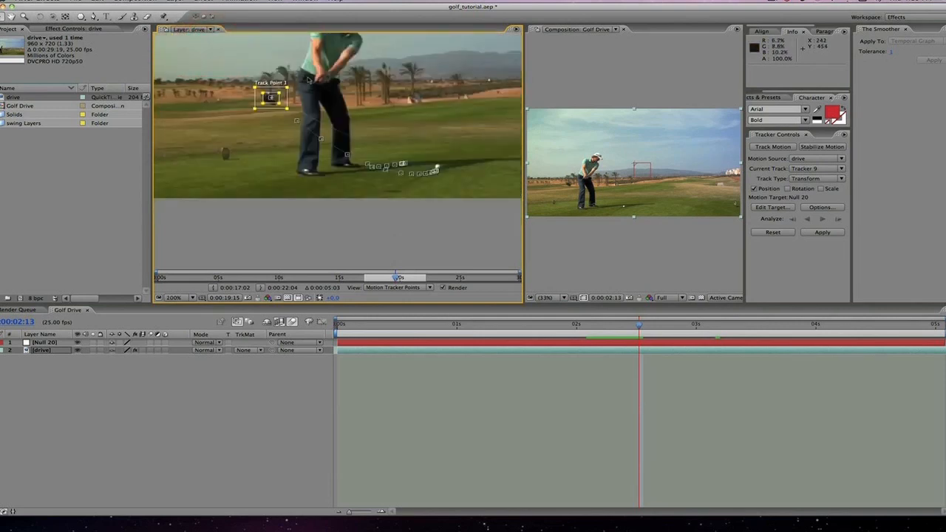
key("space")
left_click_drag(308, 80, 390, 126)
scroll(371, 135, "up", 1)
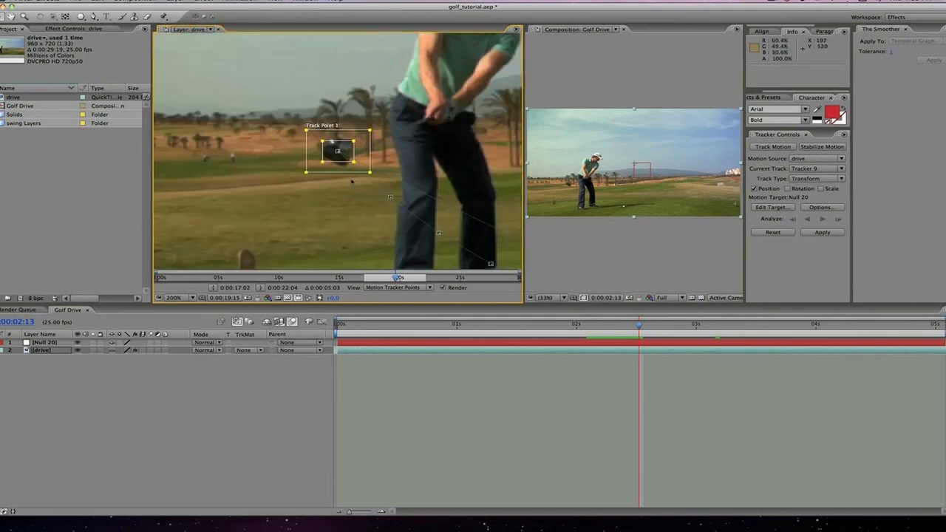
left_click_drag(366, 171, 359, 171)
Place Track Point 1 on the rising club head at 0:00:02:14 and on the following frame.
key("Page_Down")
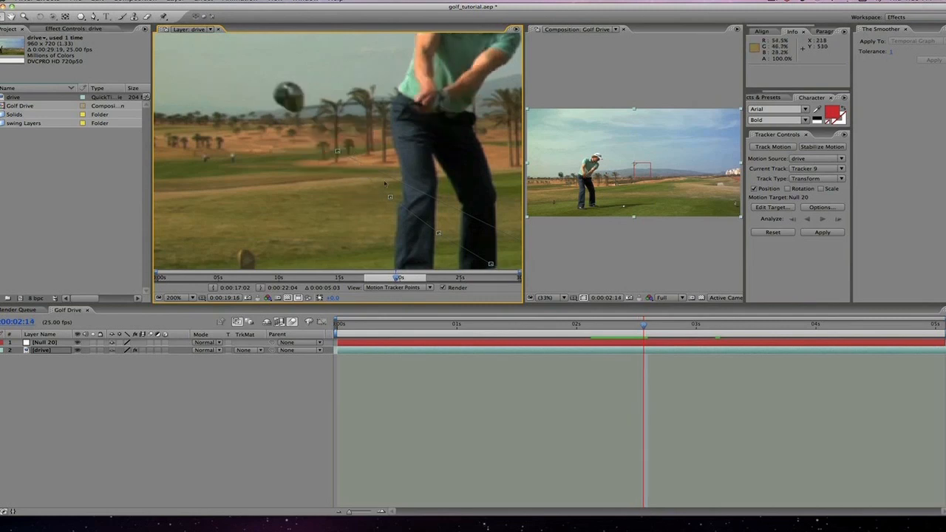
scroll(411, 187, "down", 1)
left_click_drag(473, 219, 314, 124)
key("Page_Down")
left_click_drag(469, 217, 302, 94)
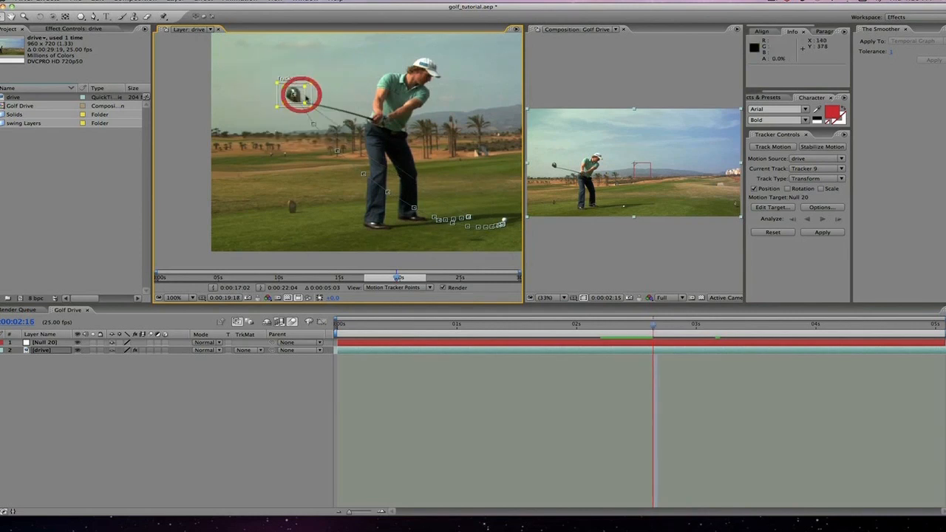
Place Track Point 1 on the club head at 0:00:02:16 and 0:00:02:17, fine-tuning it on the second frame.
key("Page_Down")
left_click_drag(469, 217, 287, 65)
key("Page_Down")
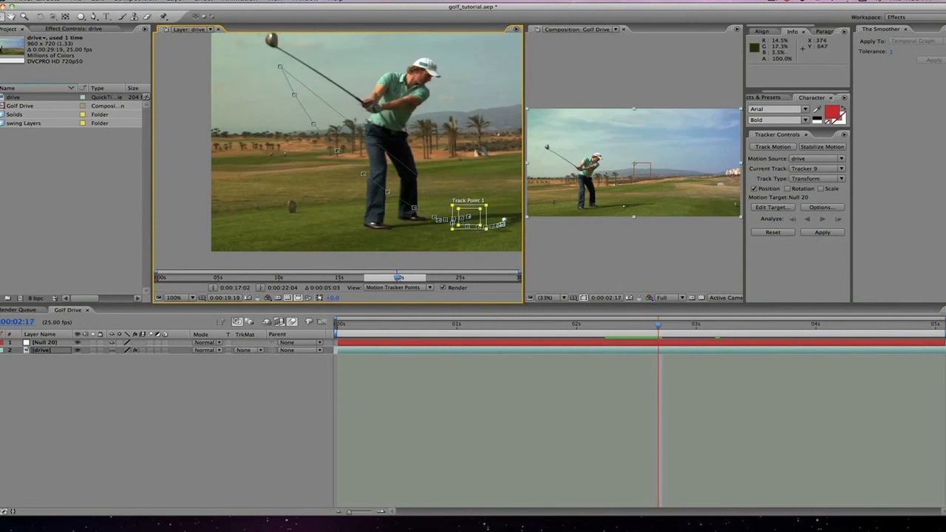
left_click_drag(469, 218, 276, 46)
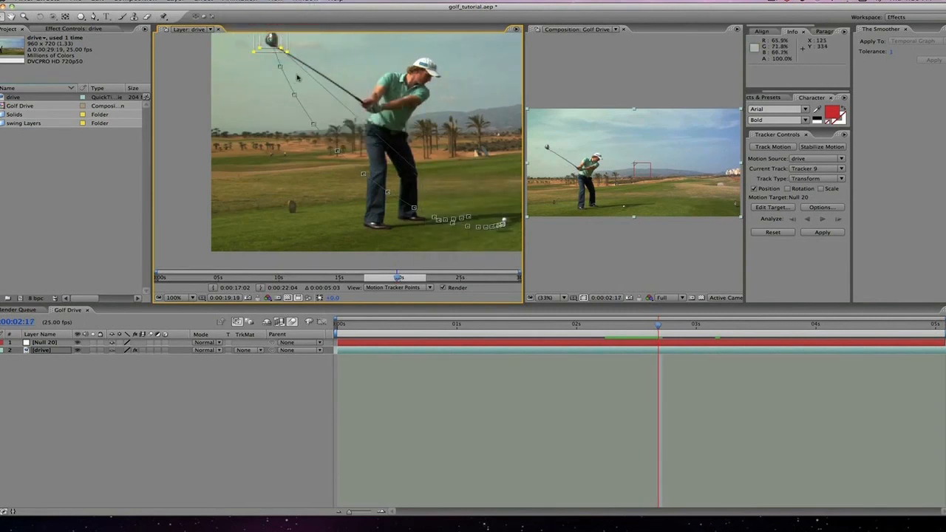
left_click_drag(296, 78, 351, 158)
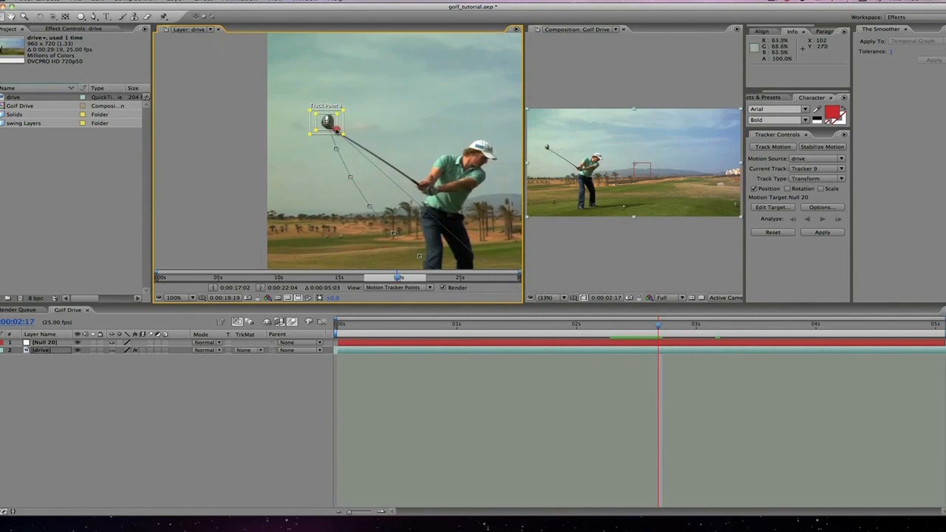
left_click_drag(333, 127, 335, 129)
left_click(335, 129)
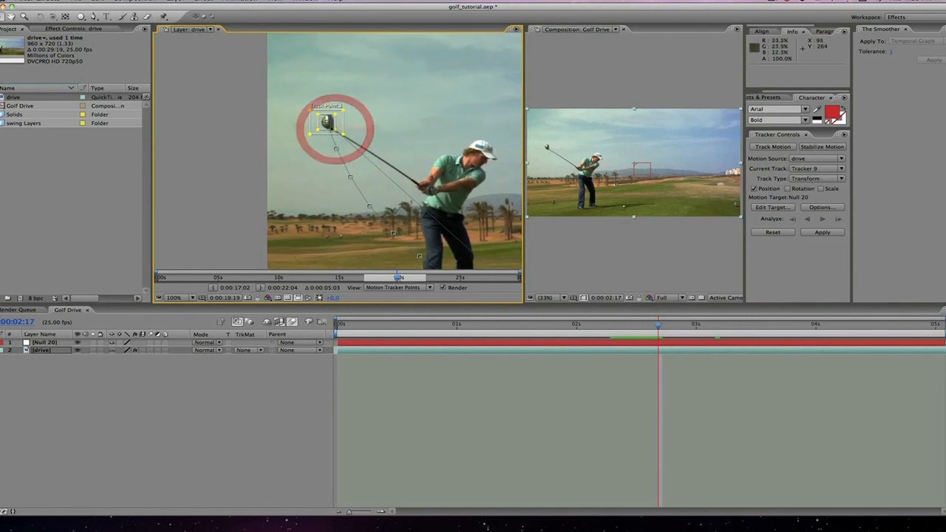
left_click(331, 127)
left_click_drag(322, 126, 324, 125)
Place Track Point 1 on the club head on each frame from 0:00:02:18 to 0:00:02:20.
key("Page_Down")
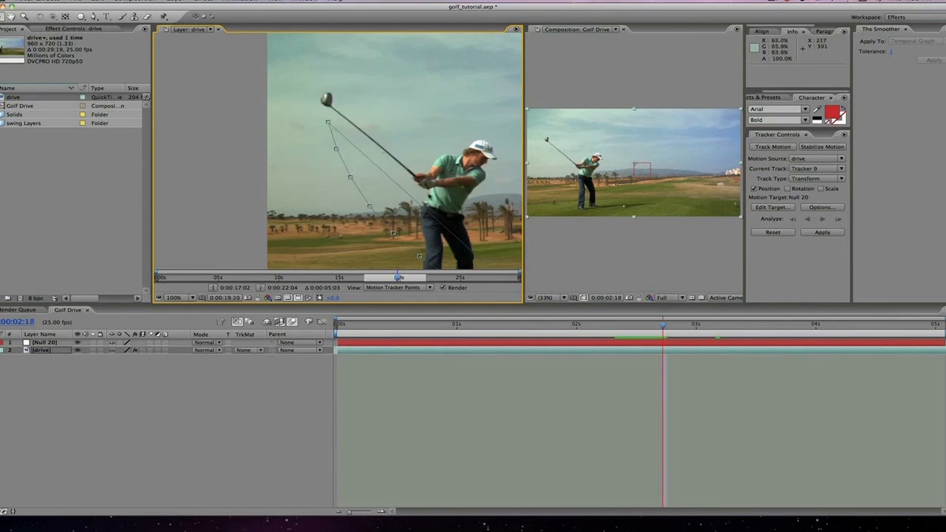
left_click_drag(476, 252, 416, 175)
left_click_drag(465, 222, 266, 40)
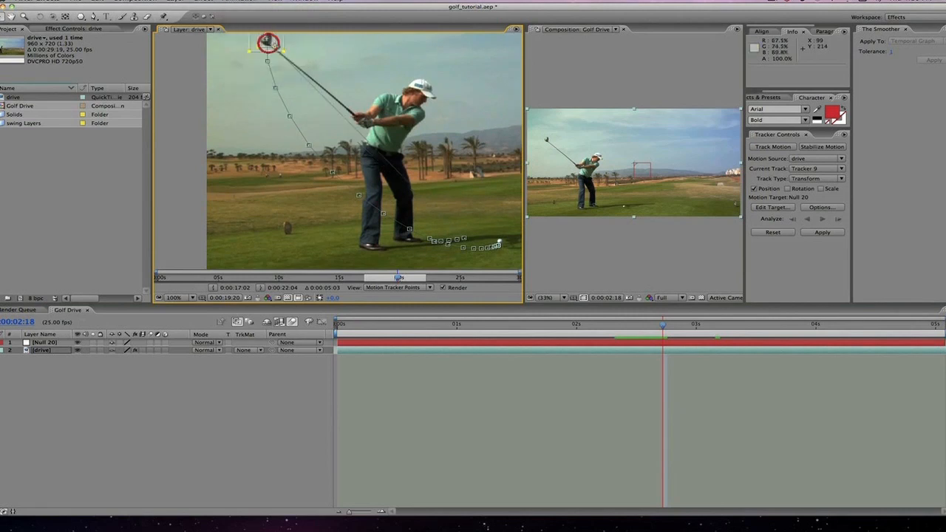
key("Page_Down")
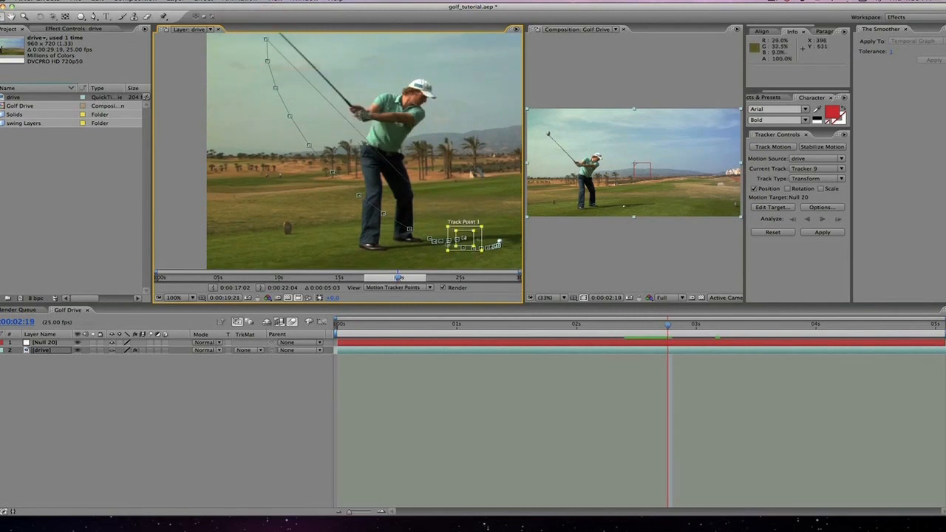
left_click_drag(463, 238, 272, 94)
key("Page_Down")
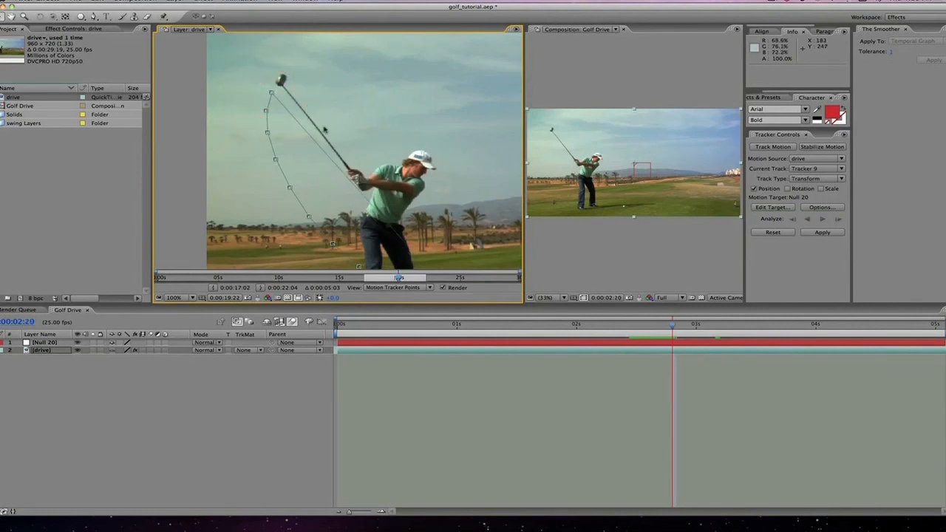
left_click_drag(439, 231, 259, 100)
Move Track Point 1 off the ground at 0:00:02:21 and delete the stray keyframes between the golfer's feet and the ball.
key("Page_Down")
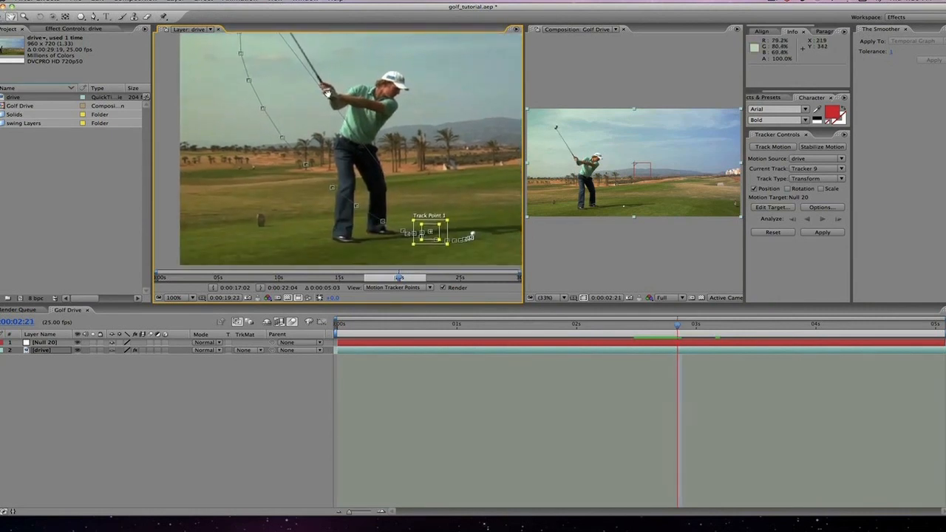
left_click_drag(425, 233, 385, 127)
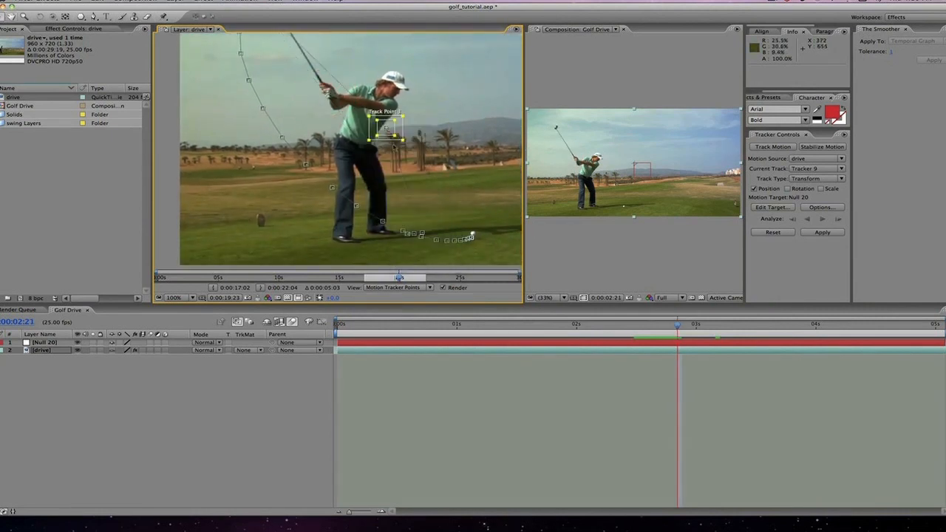
left_click(415, 234)
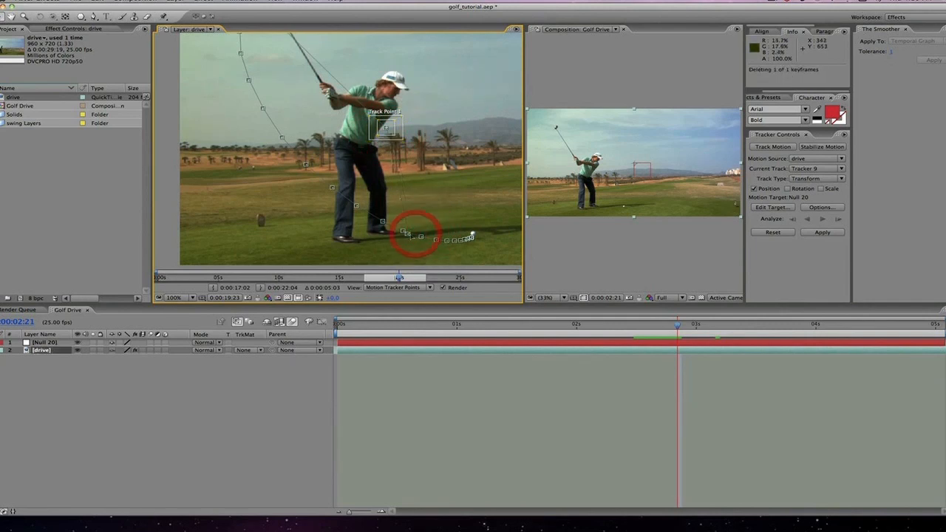
key("Delete")
left_click(413, 236)
left_click(407, 234)
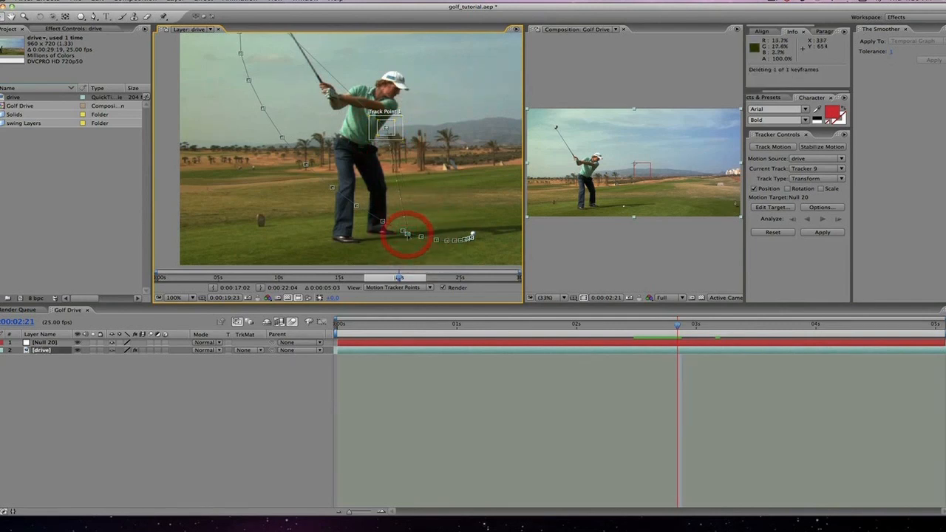
key("Delete")
left_click(407, 231)
left_click(408, 235)
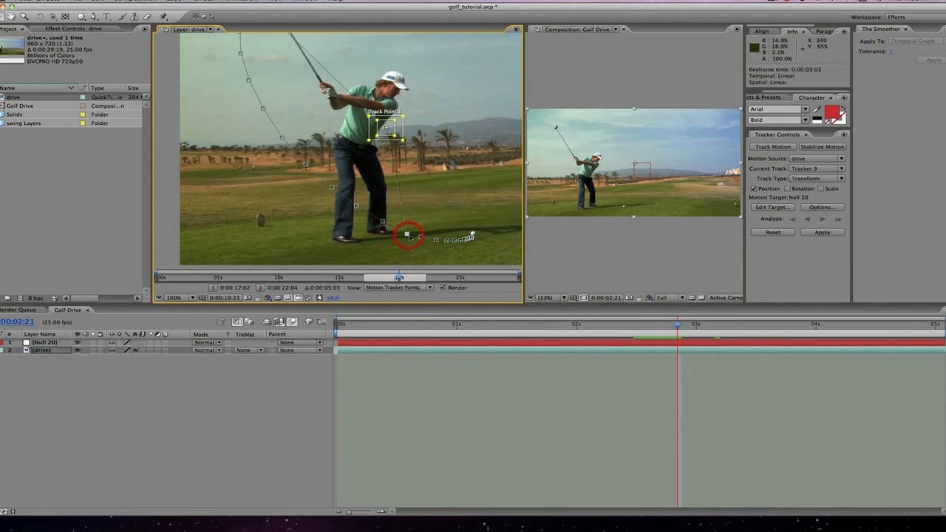
key("Delete")
Place Track Point 1 on the club head on each frame from 0:00:02:21 to 0:00:03:01.
key("space")
left_click_drag(353, 142, 413, 86)
key("Page_Down")
key("Page_Down")
key("Page_Down")
key("Page_Down")
key("Page_Down")
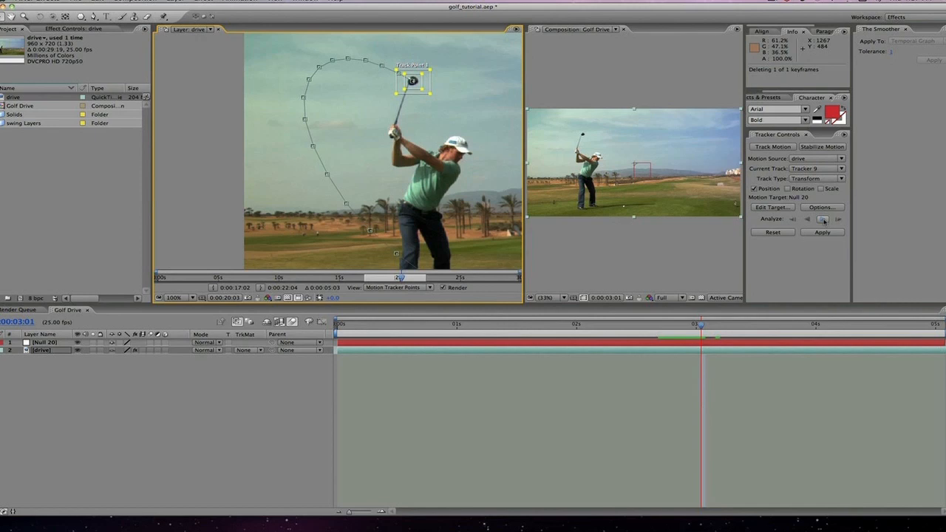
Try to analyze the track forward from 0:00:03:01, and step back through the analyzed frames to 0:00:03:04.
left_click(823, 220)
left_click(823, 219)
key("Page_Up")
key("Page_Up")
key("Page_Up")
key("Page_Up")
key("Page_Up")
key("Page_Up")
key("Page_Up")
key("Page_Up")
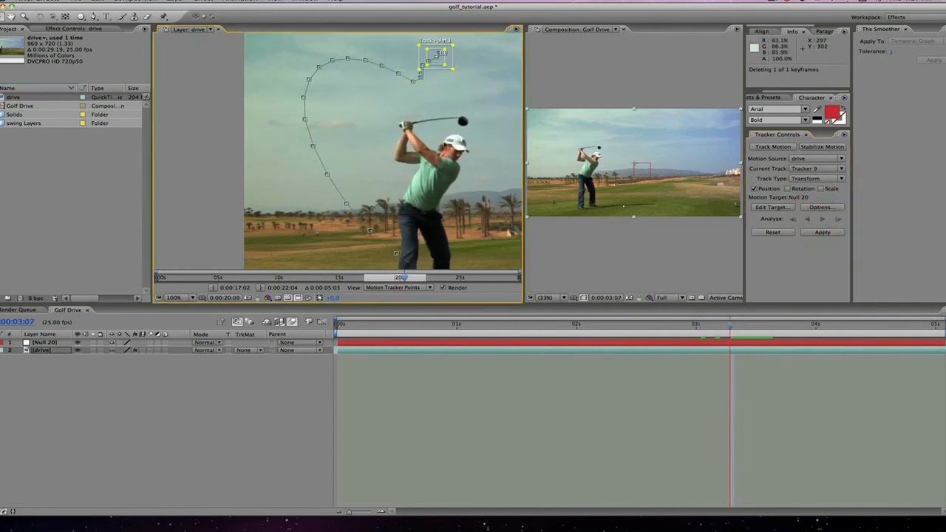
key("Page_Up")
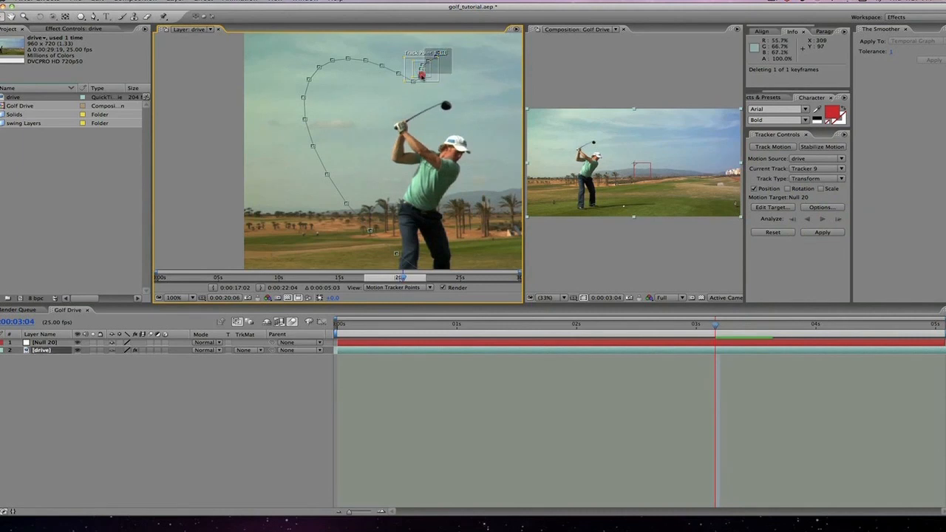
left_click(415, 80)
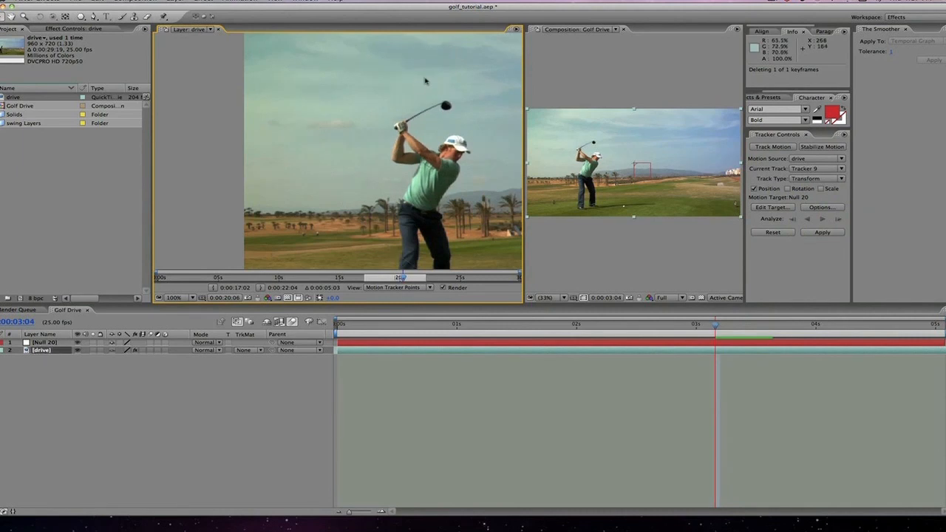
key("super+z")
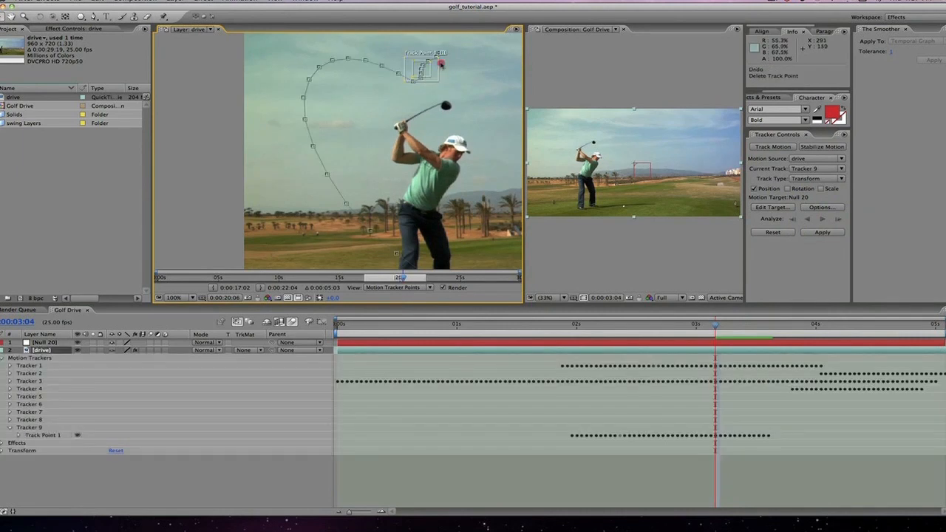
key("Delete")
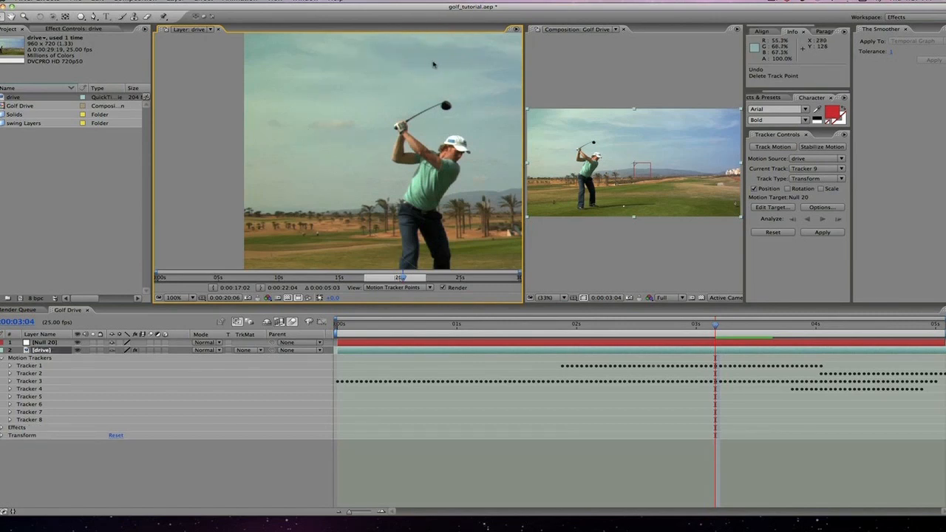
key("super+z")
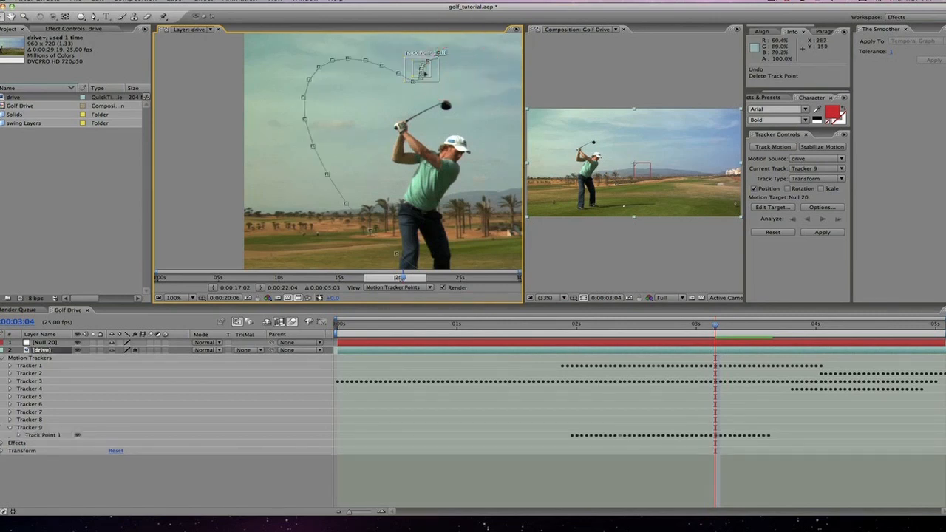
Reposition Track Point 1 onto the club head on the frames from 0:00:03:02 to 0:00:03:04.
left_click(427, 73)
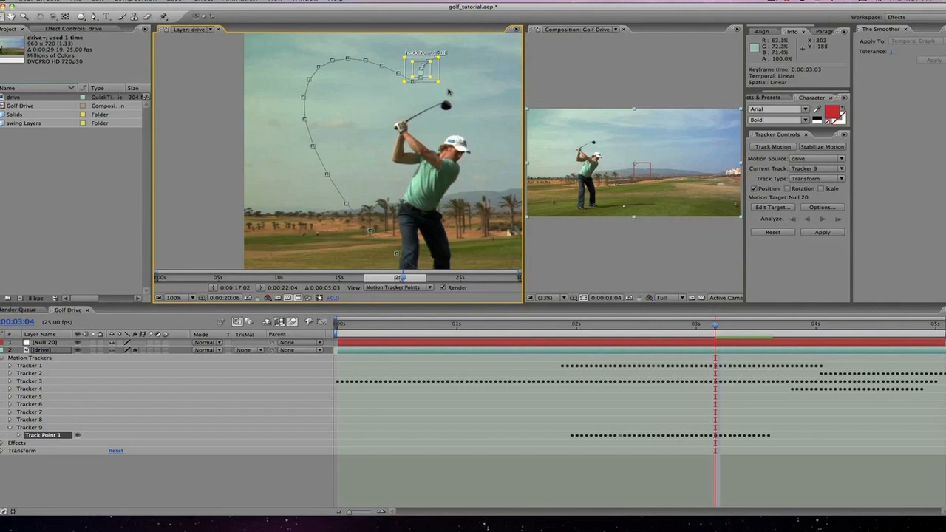
key("Page_Up")
key("Page_Up")
key("Page_Up")
key("Page_Up")
key("Page_Up")
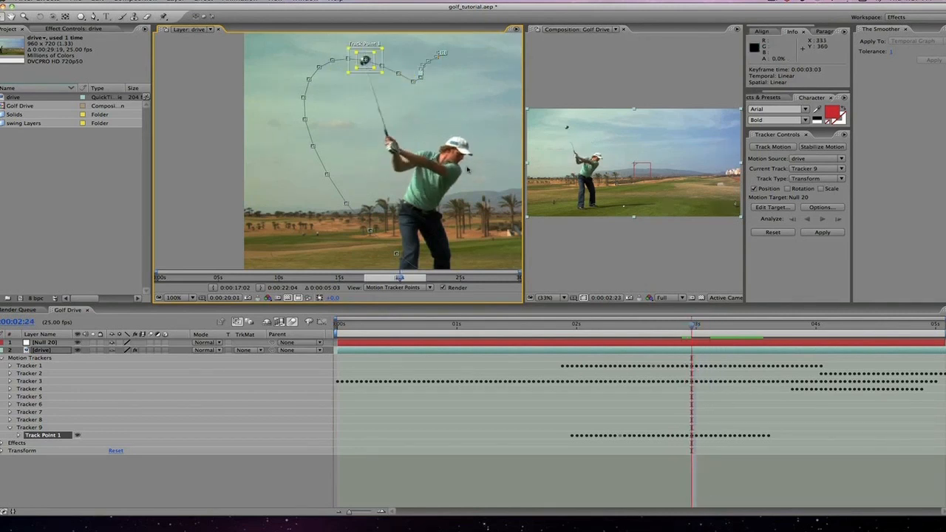
key("Page_Down")
key("Page_Down")
key("Page_Down")
left_click_drag(416, 81, 444, 104)
key("Page_Down")
key("Page_Down")
Delete the drifted track keyframes above the golfer's head and move Track Point 1 onto the club head at 0:00:03:05.
key("Page_Down")
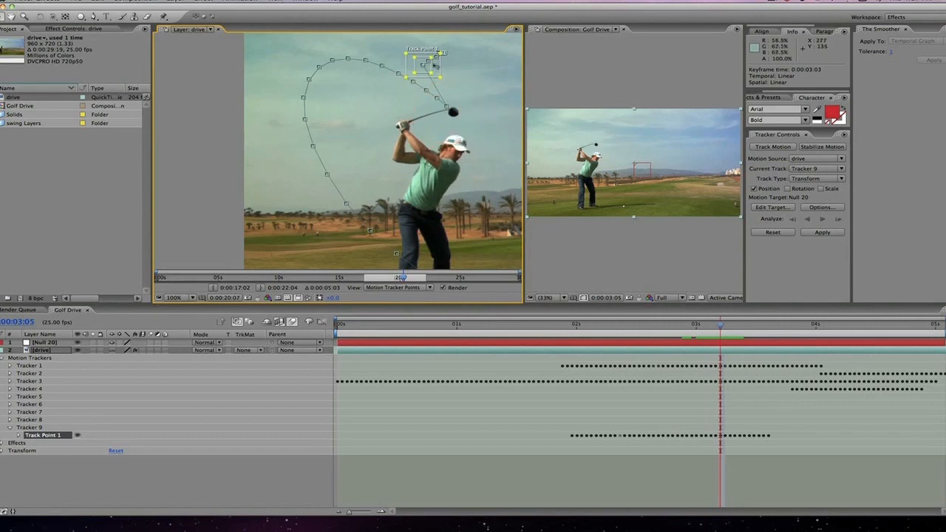
left_click(445, 53, "super")
left_click(444, 53, "super")
left_click(444, 53, "super")
left_click(444, 54, "super")
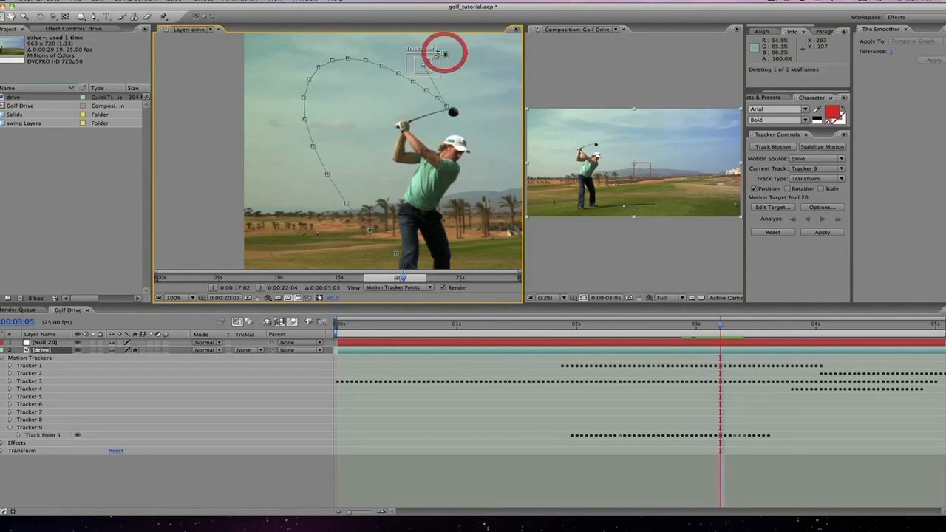
left_click(442, 53, "super")
left_click(437, 56, "super")
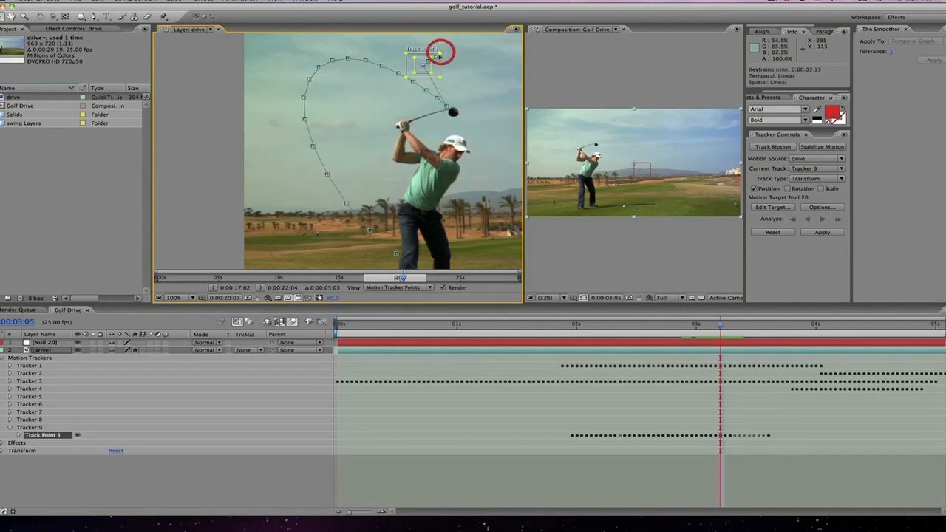
left_click(435, 57, "super")
left_click(427, 62, "super")
left_click(424, 63, "super")
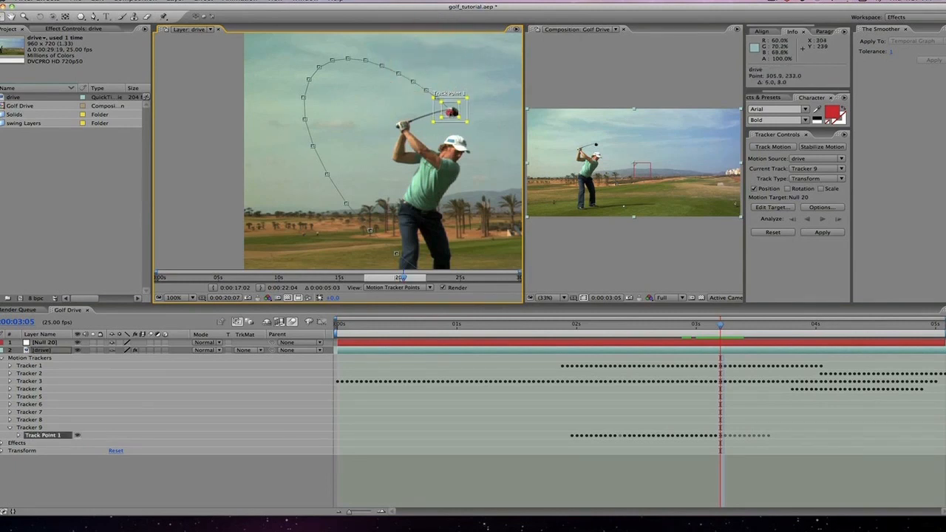
Place Track Point 1 on the club head on each frame from 0:00:03:06 to 0:00:03:08.
key("Page_Down")
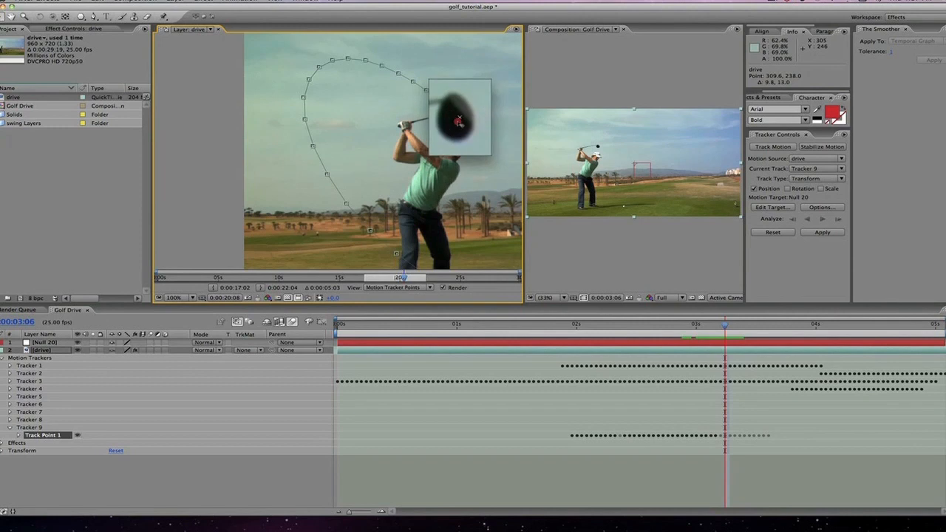
key("Page_Down")
left_click(459, 119)
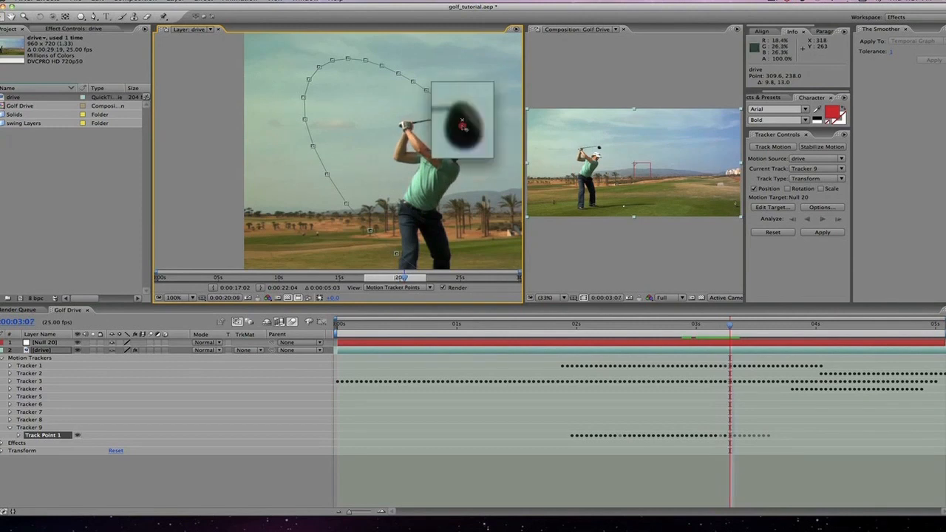
key("Page_Down")
left_click(464, 124)
left_click_drag(462, 127, 467, 126)
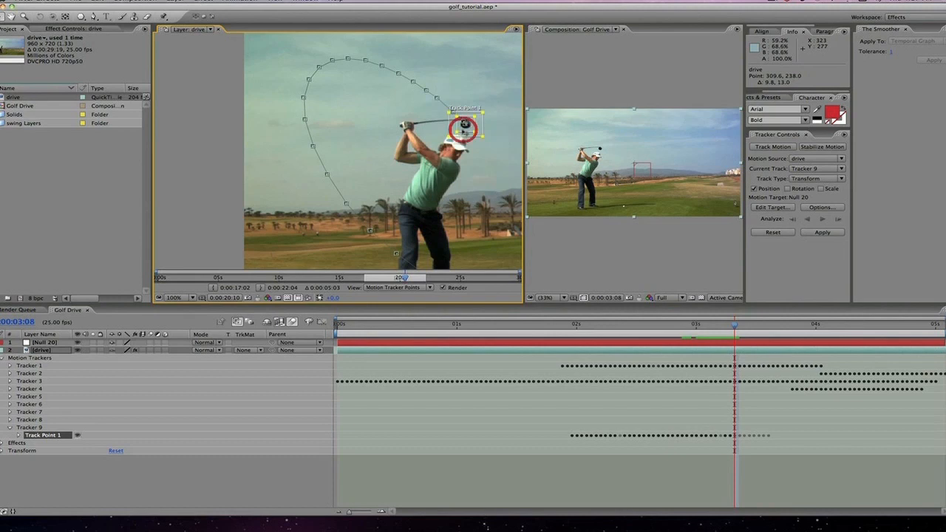
Analyze the track one frame at a time up to 0:00:03:16 and recentre Track Point 1 on the club head there.
left_click(837, 219)
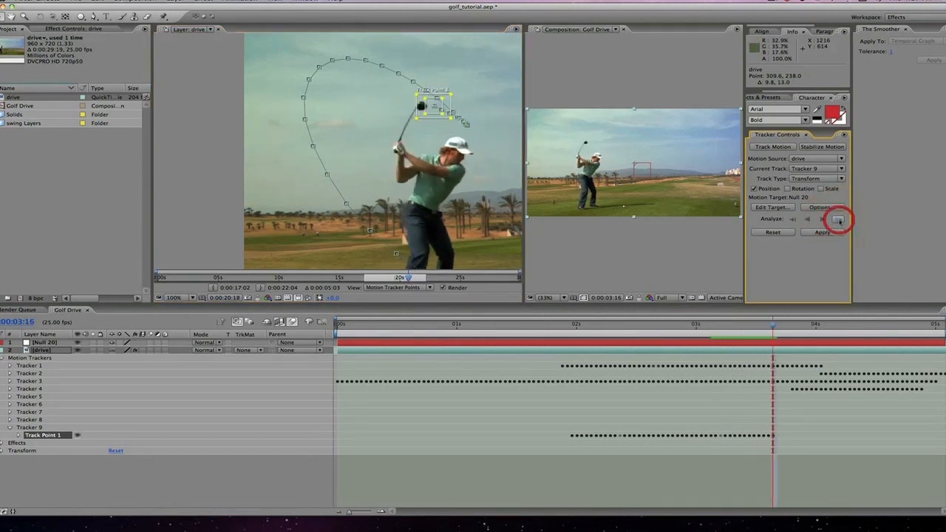
key("Page_Up")
key("Page_Up")
key("Page_Down")
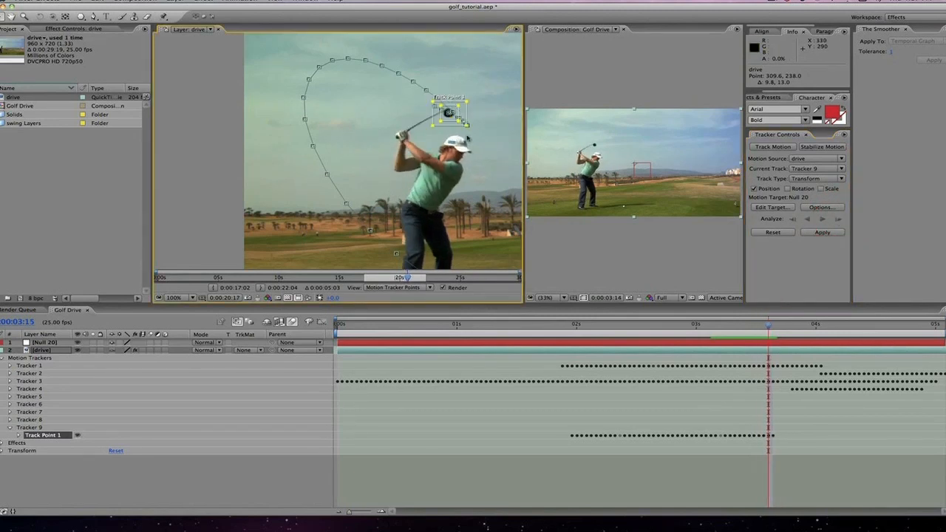
left_click_drag(443, 114, 417, 109)
key("Page_Down")
key("period")
key("period")
left_click_drag(338, 170, 406, 194)
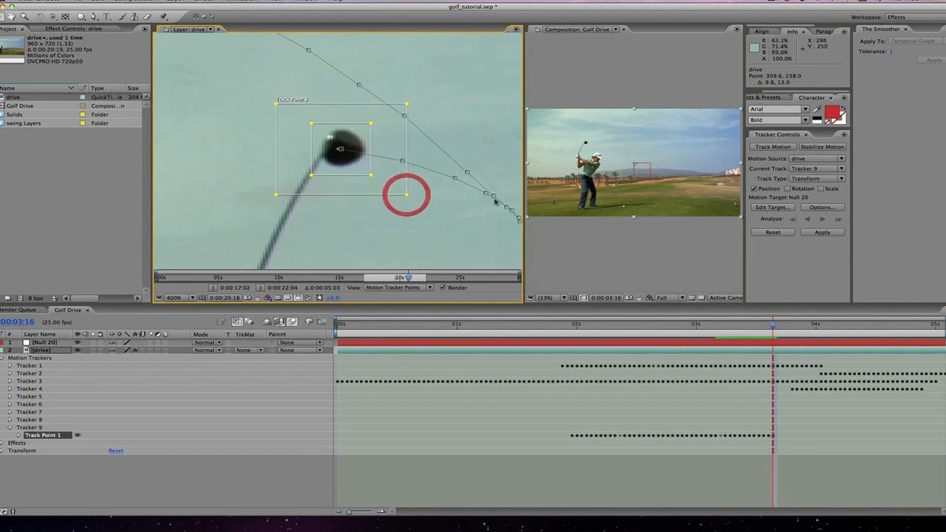
Analyze one frame forward to 0:00:03:17 and place Track Point 1 on the club head from that frame to 0:00:03:19.
left_click(837, 219)
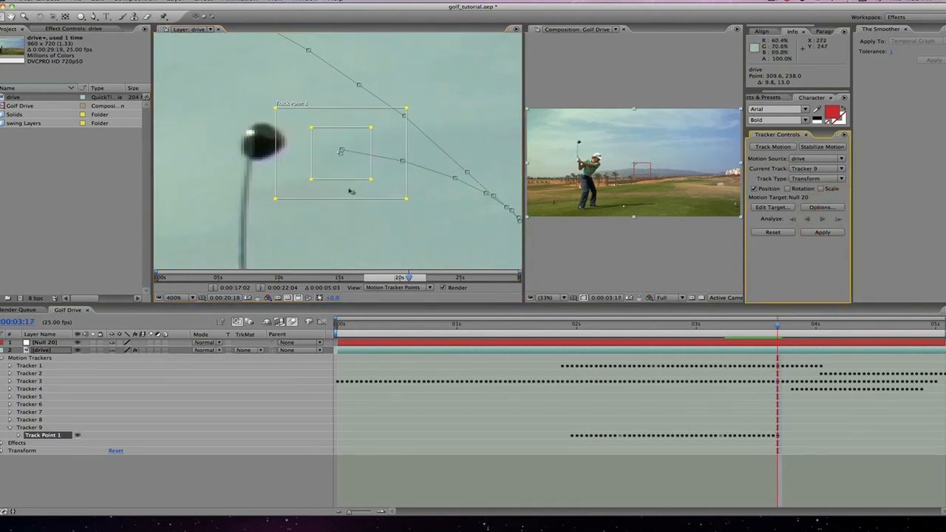
left_click_drag(344, 170, 232, 115)
key("Page_Down")
key("Page_Down")
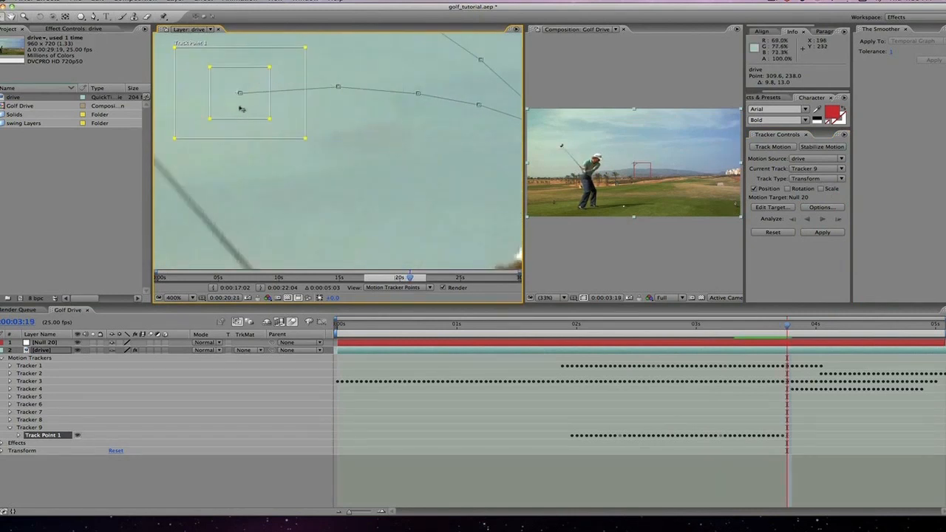
left_click_drag(284, 166, 475, 165)
left_click_drag(435, 108, 311, 142)
key("Page_Down")
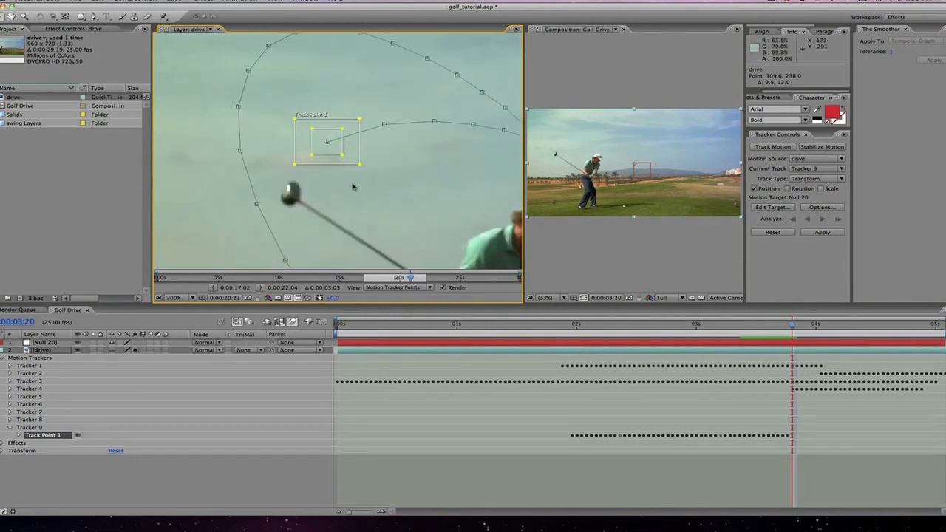
Place Track Point 1 on the club head at 0:00:03:20 and 0:00:03:21.
left_click_drag(354, 189, 342, 146)
left_click_drag(312, 106, 278, 153)
key("Page_Down")
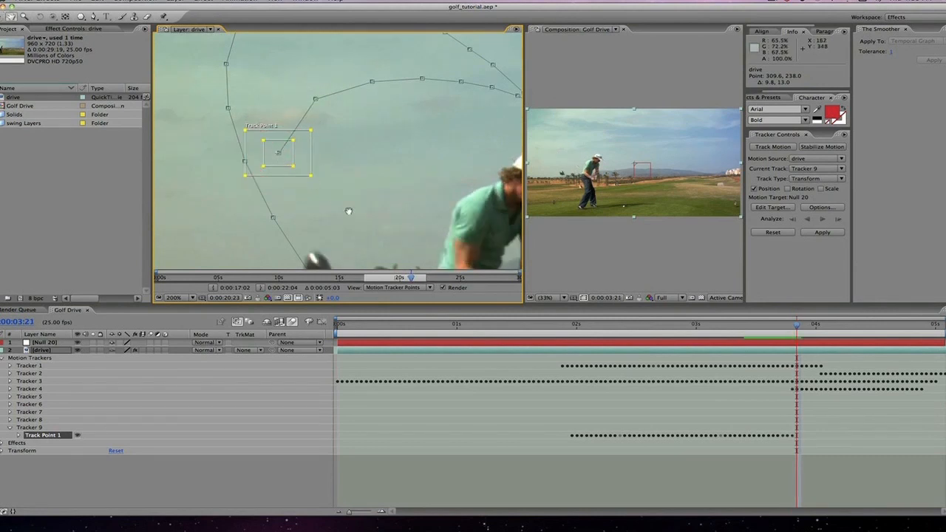
left_click_drag(348, 212, 311, 146)
left_click_drag(241, 89, 280, 200)
Advance the footage and place Track Point 1 on the club head at 0:00:03:22 and 0:00:03:23.
key("Page_Down")
left_click_drag(392, 206, 289, 113)
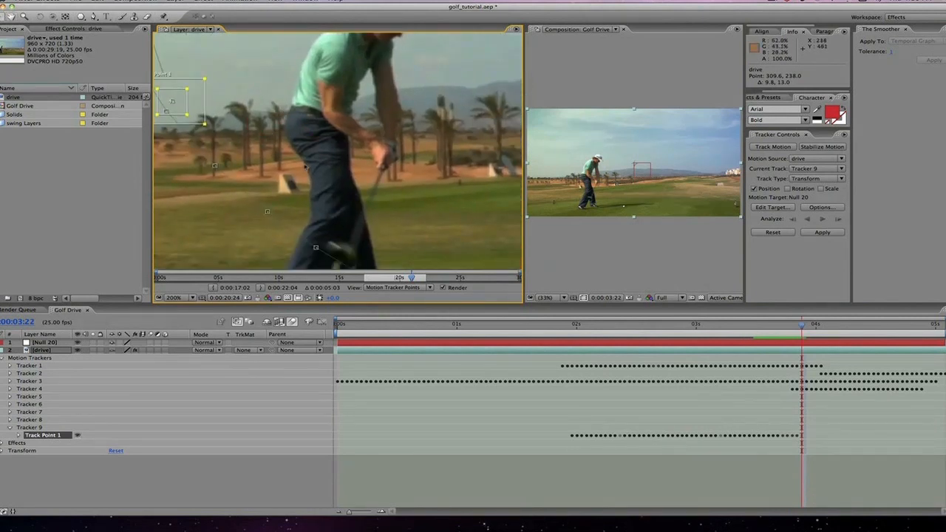
left_click_drag(305, 166, 350, 117)
left_click_drag(219, 61, 389, 210)
key("Page_Down")
left_click_drag(496, 216, 322, 174)
left_click_drag(213, 168, 427, 182)
Place Track Point 1 on the club head on each frame from 0:00:03:24 to 0:00:04:01.
key("Page_Down")
key("Page_Down")
left_click_drag(419, 185, 404, 116)
key("Page_Down")
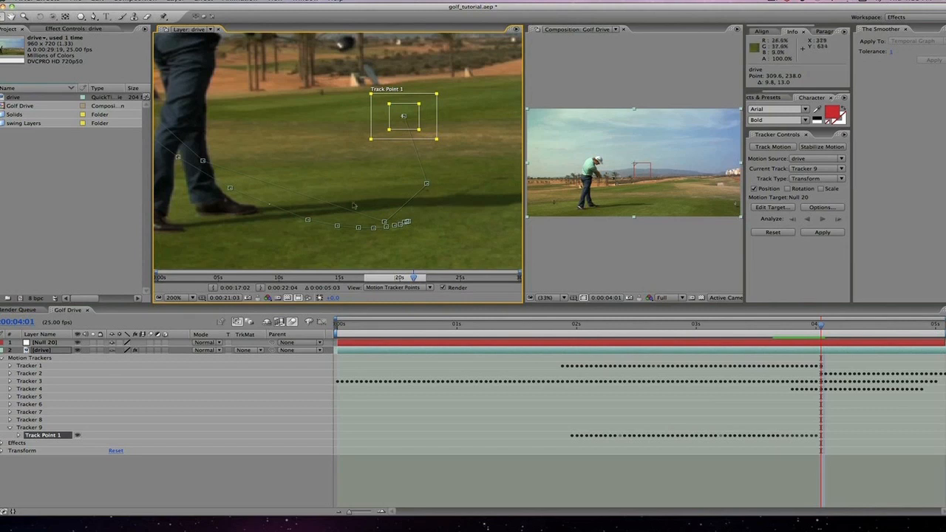
left_click_drag(467, 140, 478, 207)
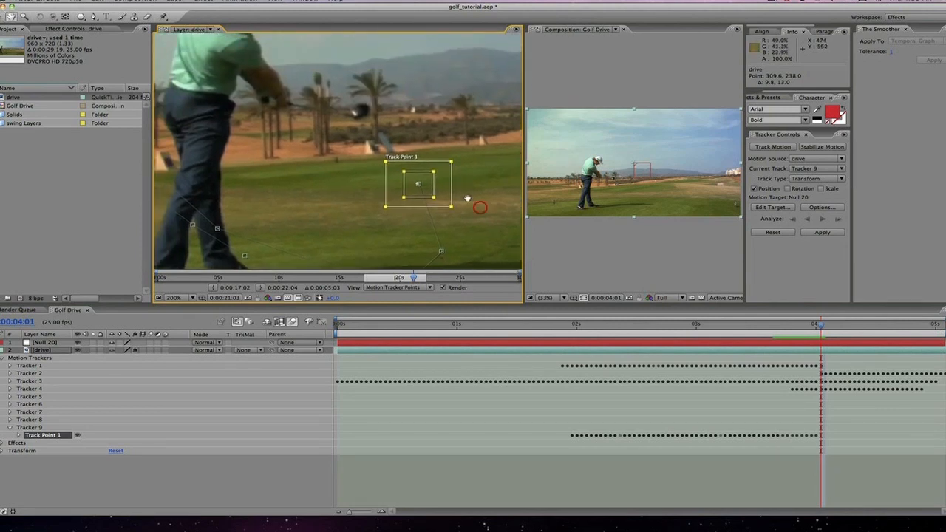
left_click_drag(417, 186, 371, 143)
Follow the club head with Track Point 1 frame by frame from 0:00:04:02 to 0:00:04:05.
key("Page_Down")
key("Page_Down")
left_click_drag(459, 137, 492, 186)
left_click_drag(416, 210, 393, 172)
key("Page_Down")
key("Page_Down")
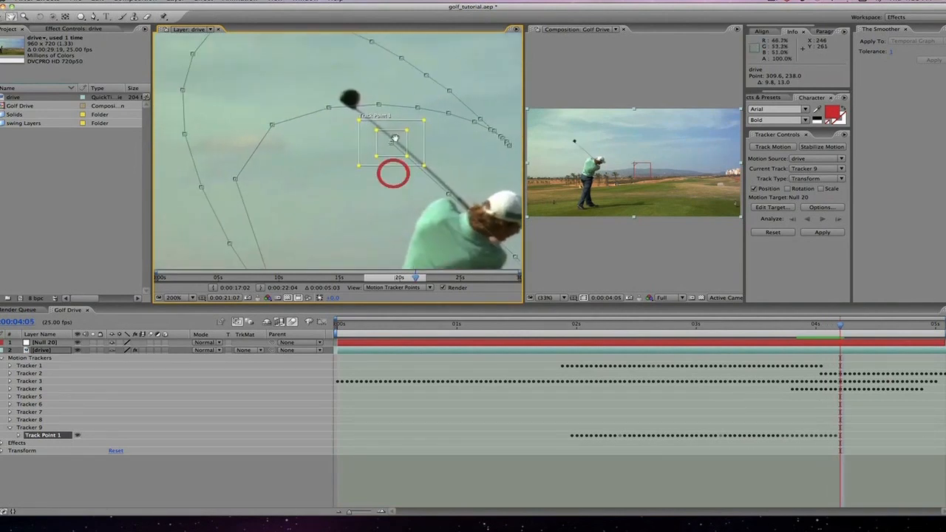
left_click_drag(345, 106, 345, 107)
Place Track Point 1 on the club head on each frame from 0:00:04:06 to 0:00:04:10.
key("Page_Down")
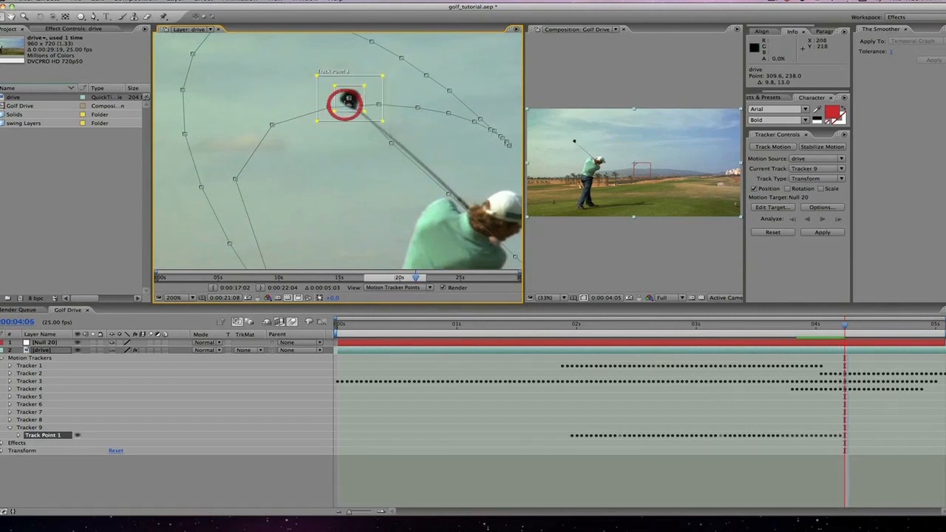
left_click_drag(322, 65, 322, 64)
key("Page_Down")
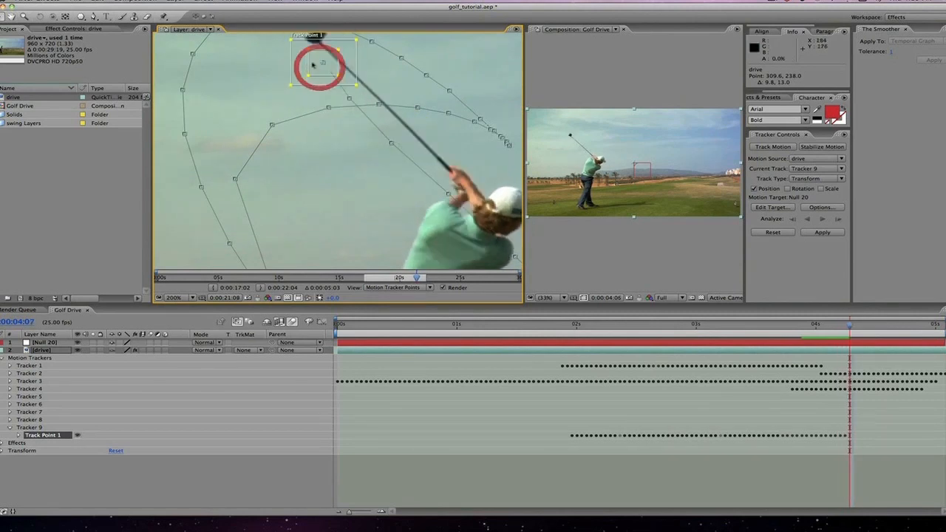
left_click_drag(345, 99, 358, 147)
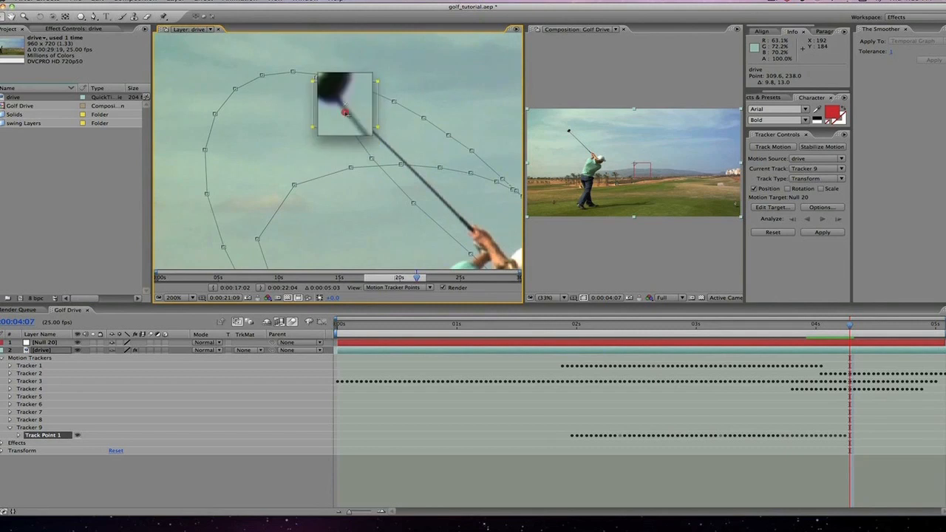
key("Page_Down")
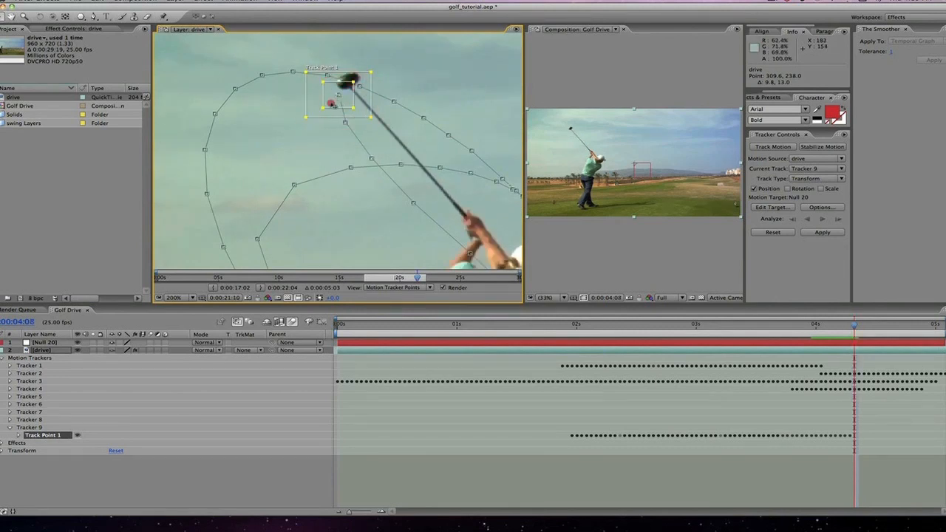
key("Page_Down")
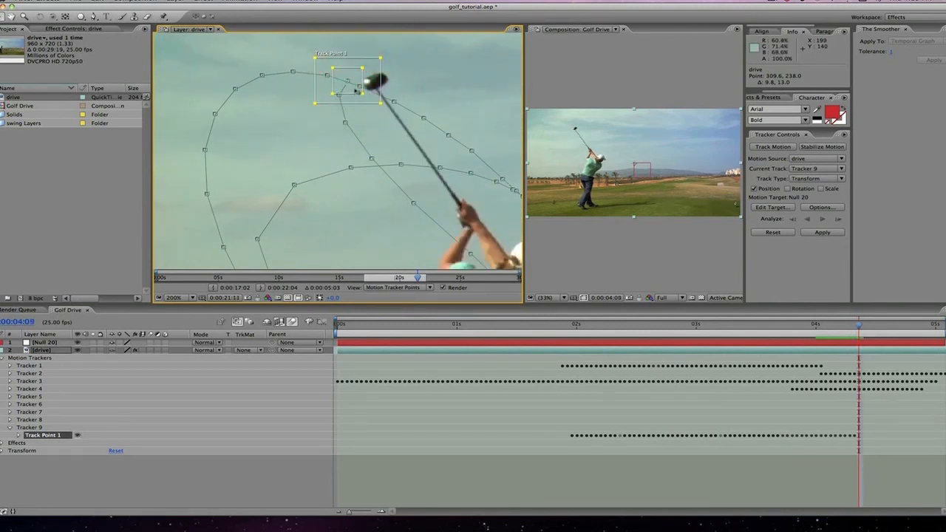
left_click_drag(375, 83, 414, 104)
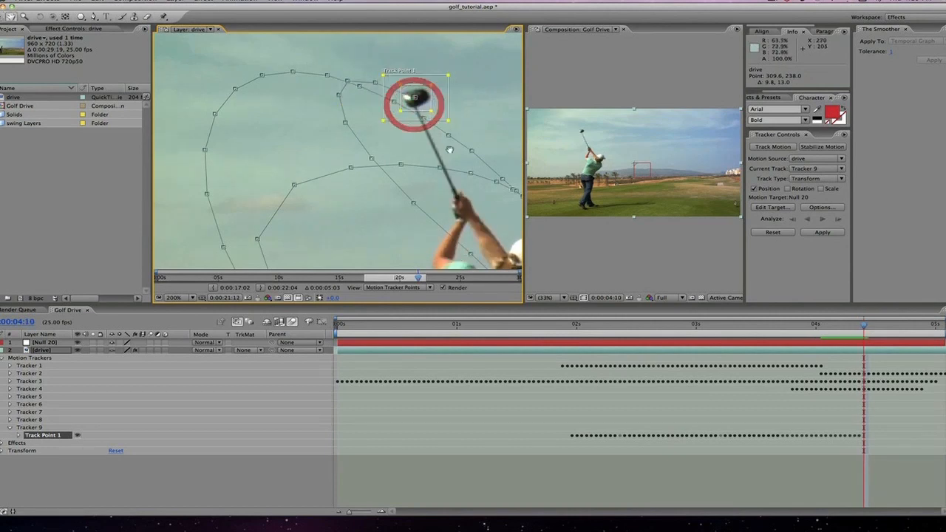
Place Track Point 1 on the club head at 0:00:04:11 and 0:00:04:12.
left_click_drag(451, 150, 376, 116)
key("Page_Down")
left_click_drag(341, 72, 392, 101)
key("space")
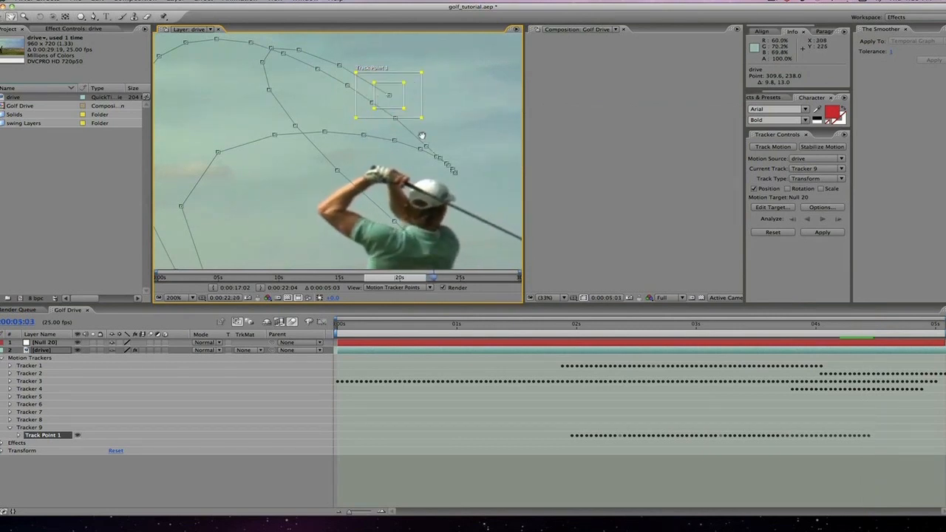
left_click_drag(437, 278, 422, 277)
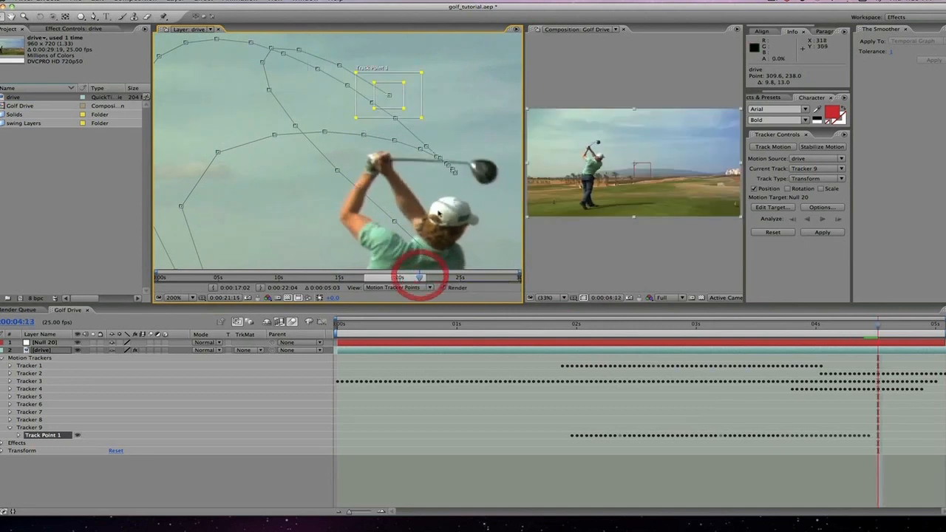
key("Page_Up")
left_click_drag(395, 107, 442, 139)
Place Track Point 1 on the club head at 0:00:04:13 and 0:00:04:14.
key("Page_Down")
key("space")
left_click_drag(463, 194, 378, 148)
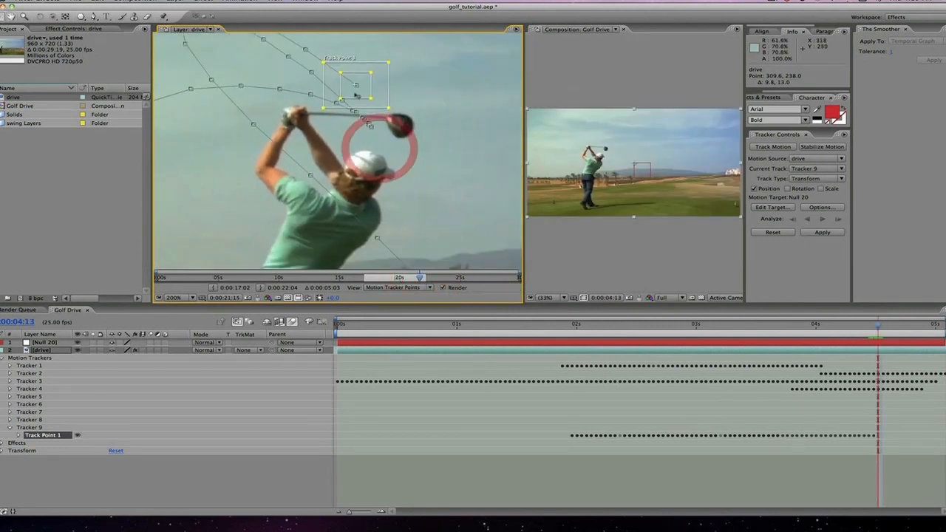
key("Page_Down")
left_click_drag(356, 87, 435, 157)
key("Page_Up")
left_click_drag(393, 120, 394, 122)
Place Track Point 1 on the club head from 0:00:04:15 to 0:00:04:21, then analyze forward through the remaining frames.
key("Page_Down")
key("Page_Down")
left_click_drag(433, 161, 385, 167)
key("Page_Down")
key("space")
key("Page_Down")
key("Page_Down")
key("Page_Down")
key("Page_Down")
key("Page_Down")
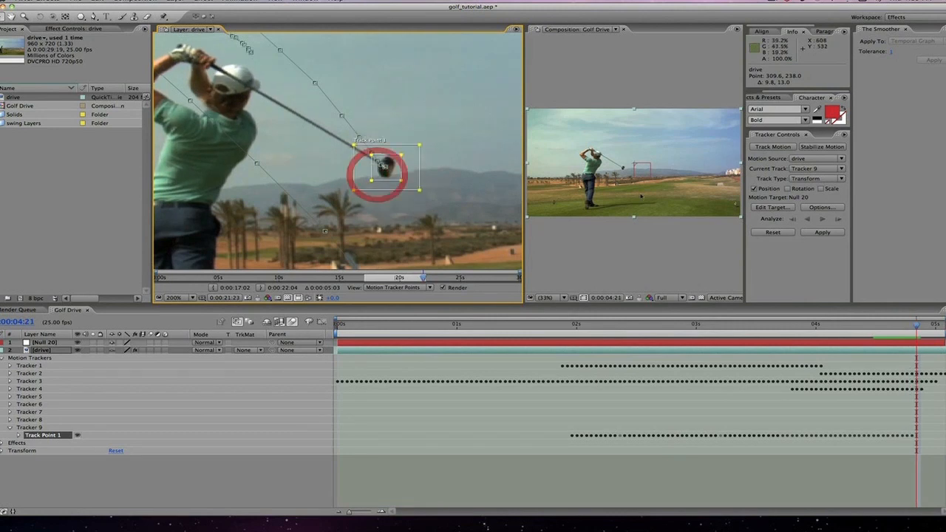
left_click(823, 219)
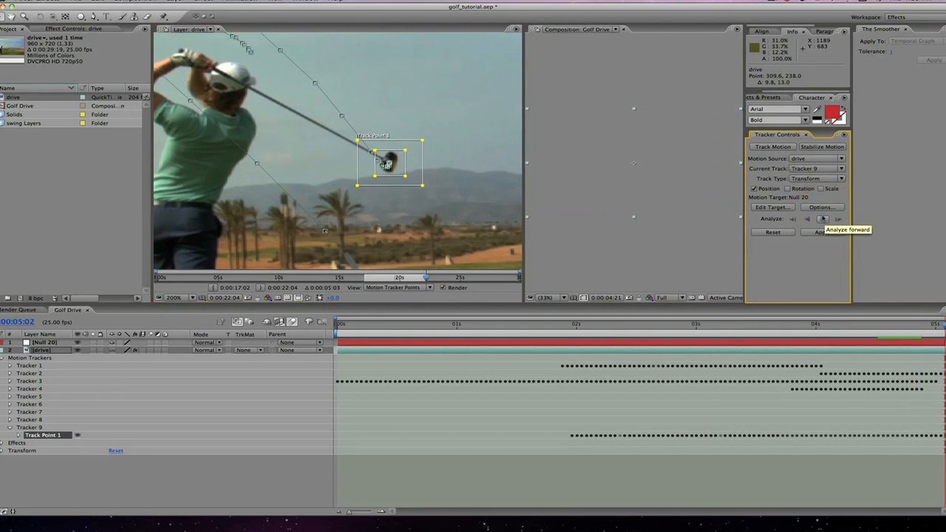
Set Null 20 as the motion target layer and apply the track in the X and Y dimensions.
left_click(781, 210)
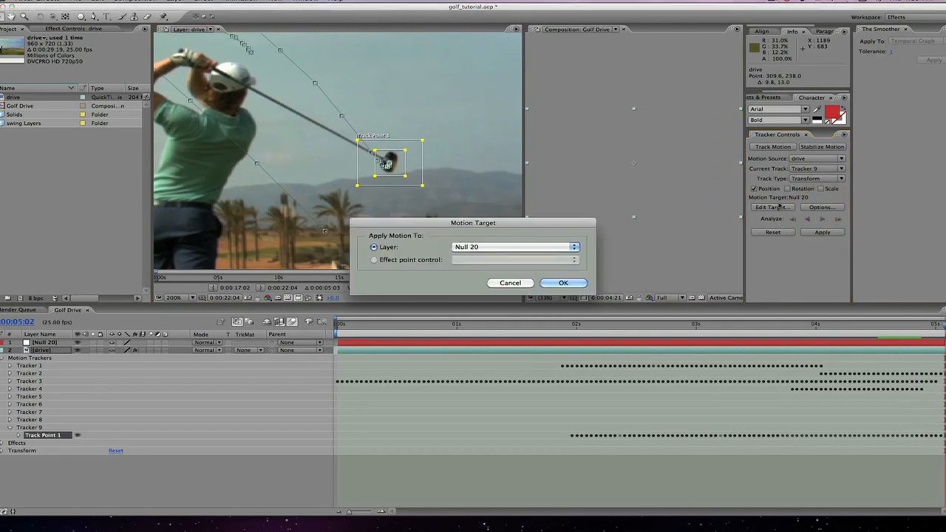
left_click(507, 246)
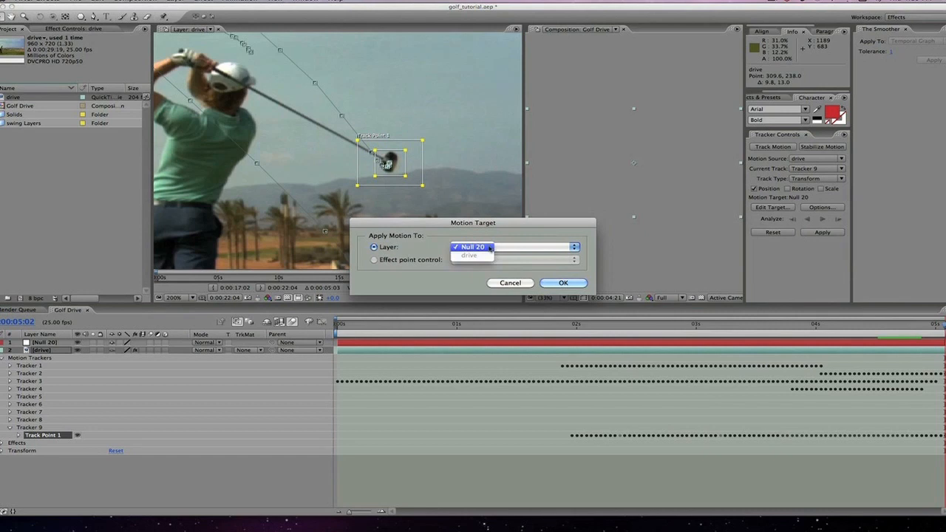
left_click(486, 247)
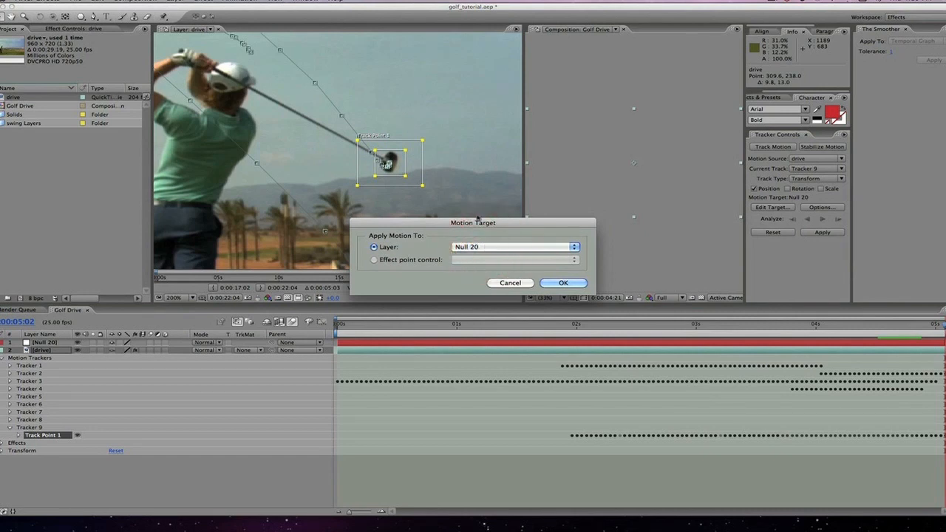
left_click(557, 283)
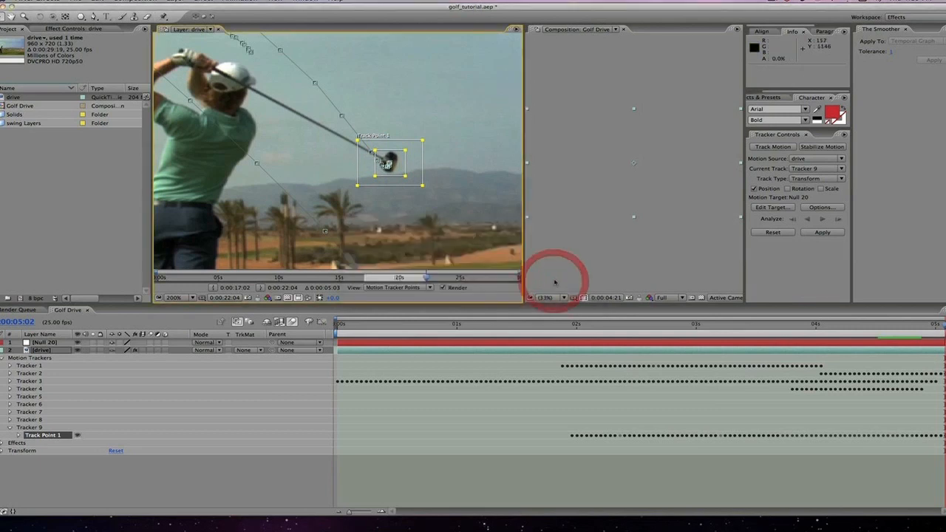
left_click(831, 234)
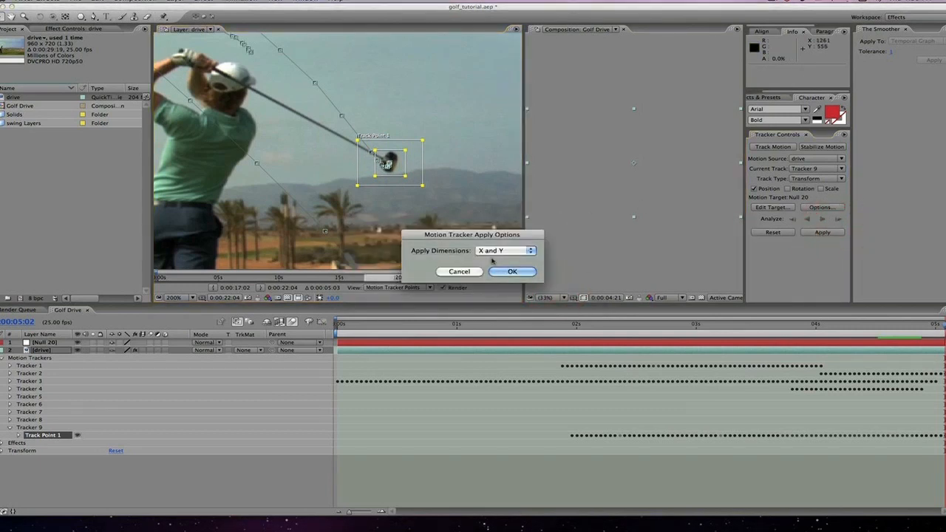
left_click(510, 271)
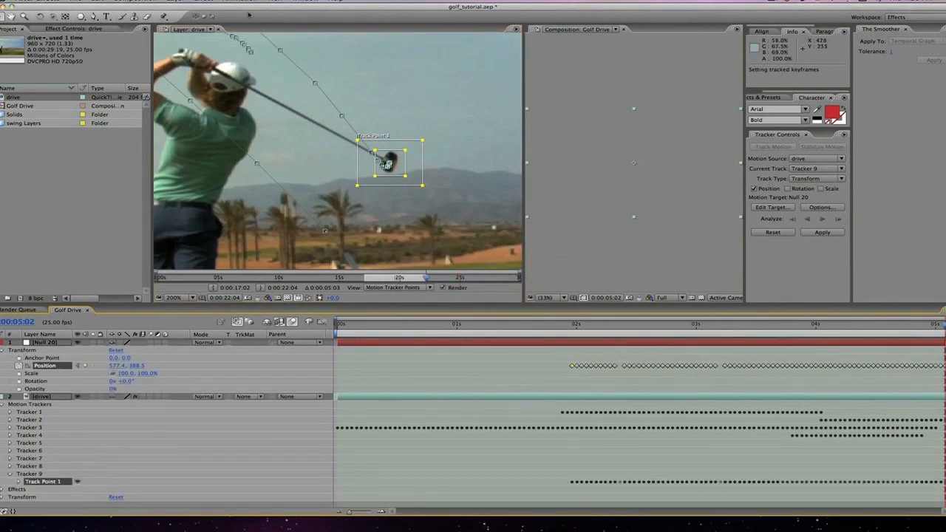
Close the drive layer view and scrub the Golf Drive composition to 0:00:01:10.
left_click(215, 29)
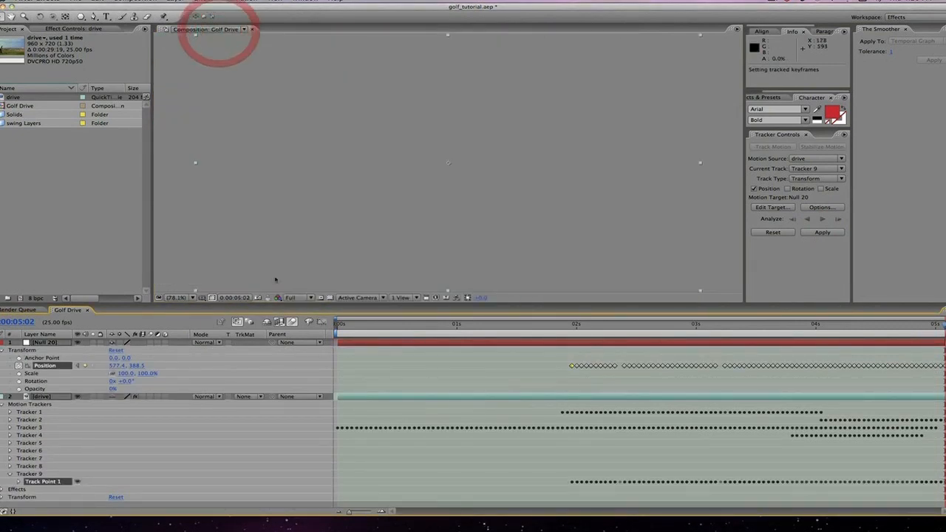
left_click(404, 324)
left_click_drag(425, 323, 506, 323)
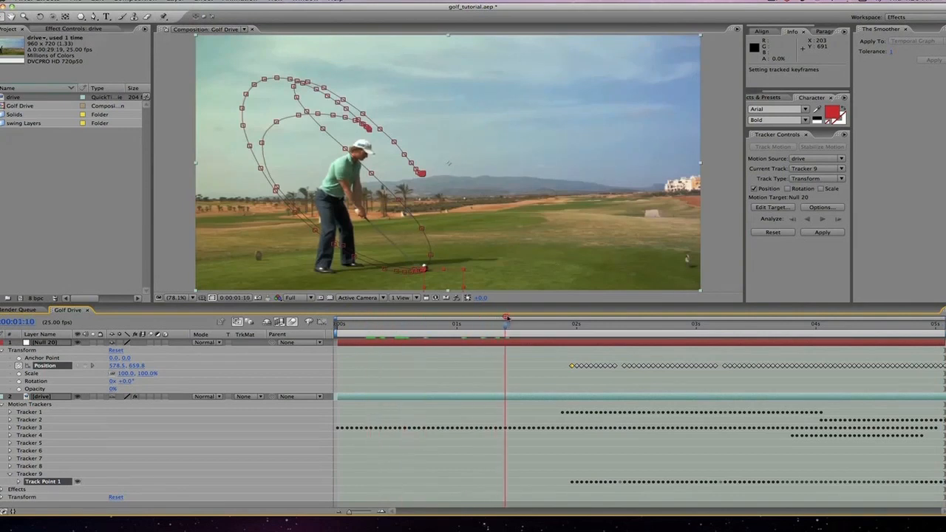
Collapse the tracker properties of both layers and reveal only Null 20's keyframed Position.
key("u")
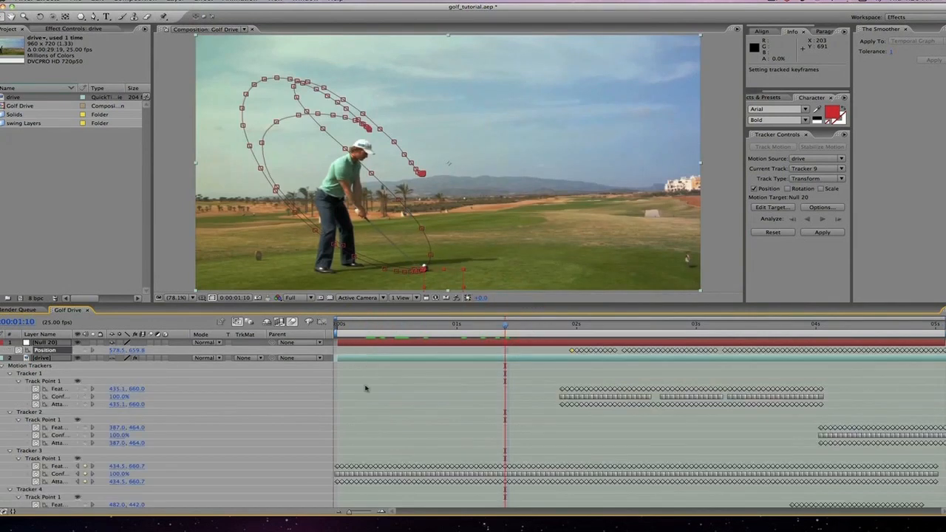
key("u")
left_click(459, 384)
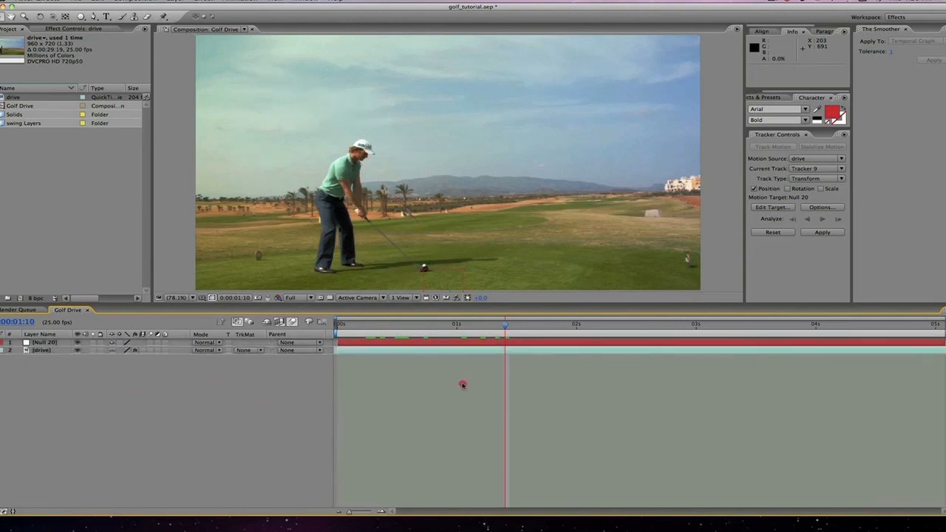
left_click(455, 340)
key("u")
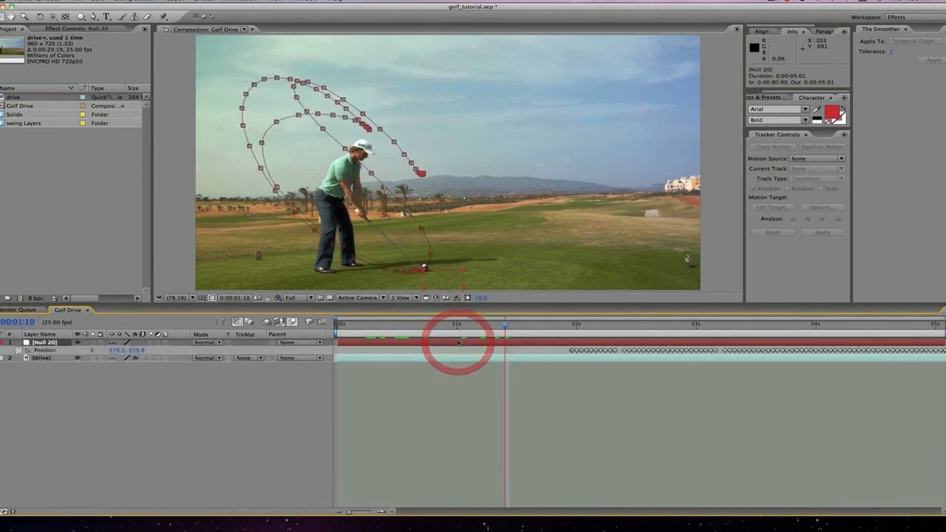
Preview the swing from 0:00:01:24 and examine Null 20's motion path up close against the footage.
mouse_move(578, 334)
left_mouse_down()
mouse_move(604, 331)
mouse_move(571, 331)
left_mouse_up()
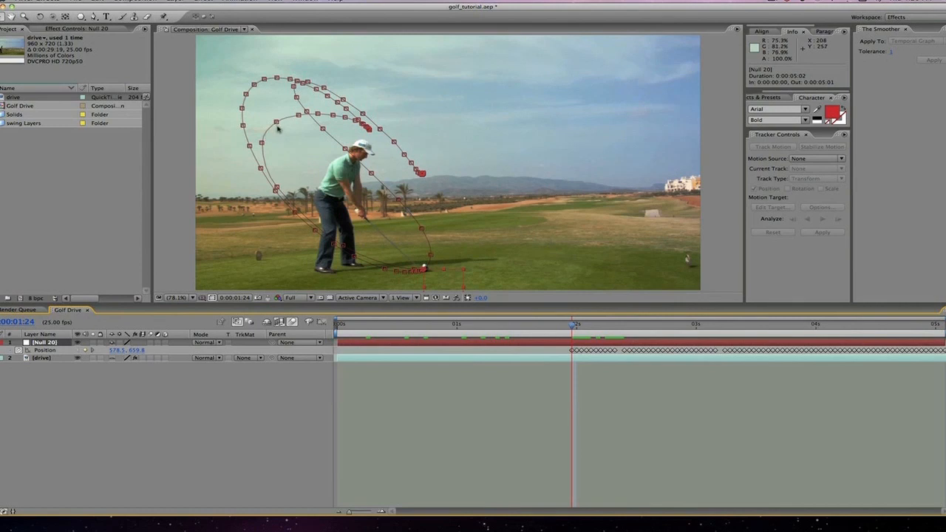
key("period")
key("space")
left_click_drag(273, 130, 367, 165)
key("period")
key("space")
left_click_drag(305, 162, 430, 142)
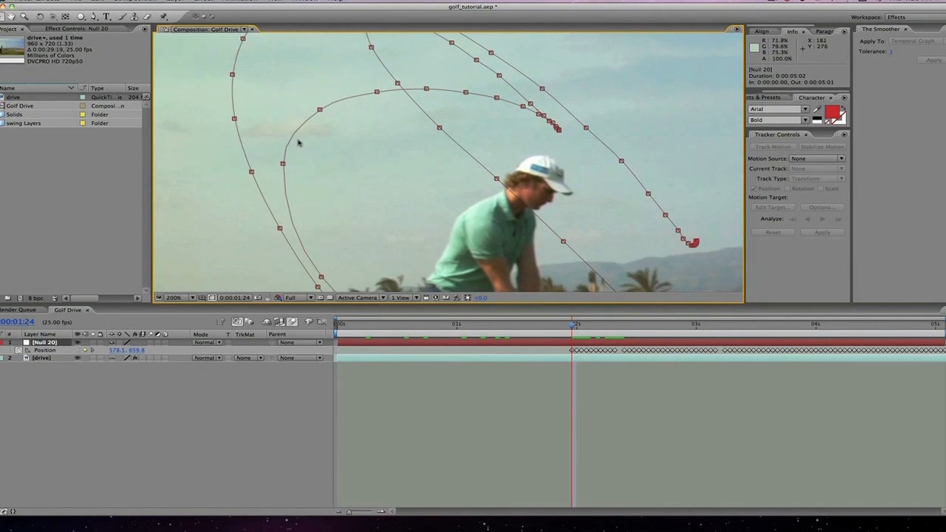
key("space")
left_click_drag(333, 152, 331, 72)
left_click_drag(317, 166, 293, 72)
key("space")
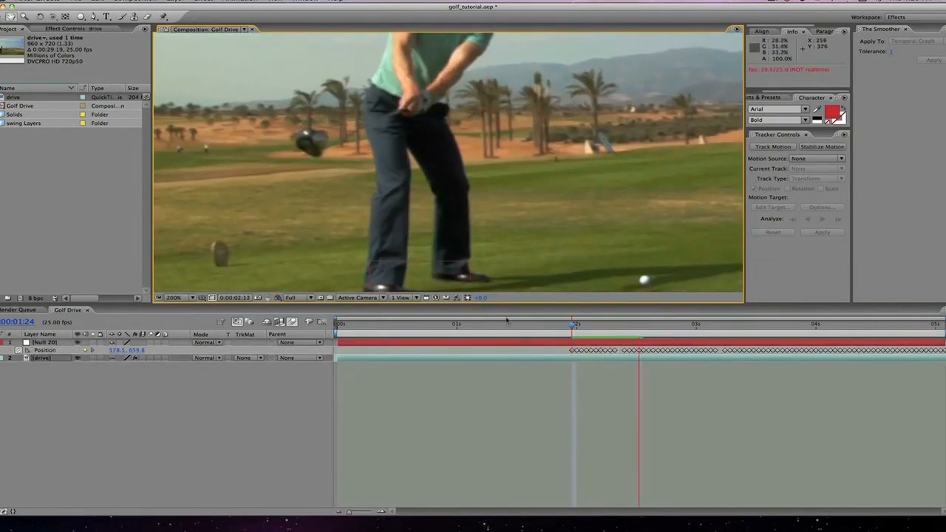
left_click(515, 342)
key("space")
left_click_drag(519, 220, 429, 103)
left_click_drag(480, 188, 456, 160)
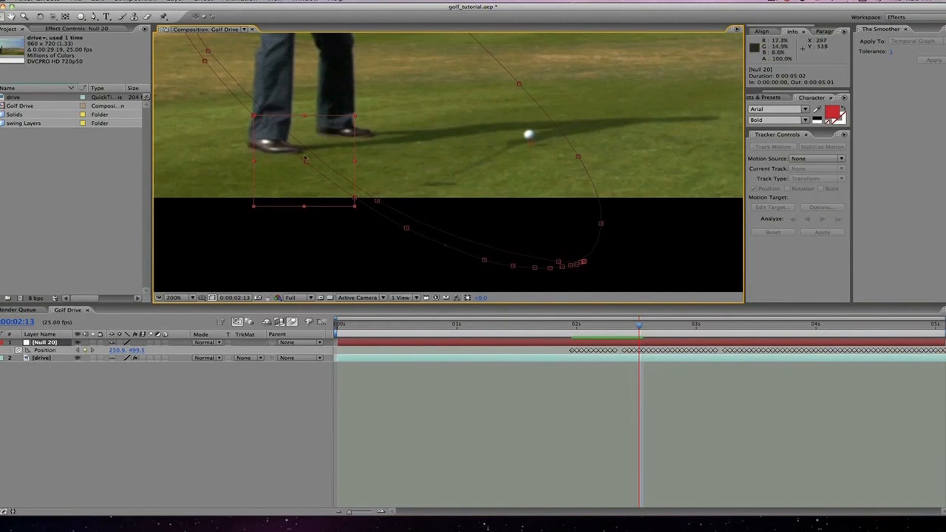
Reset the drive layer's Position so the footage fills the frame, and reselect Null 20.
key("comma")
key("comma")
key("space")
left_click_drag(536, 151, 541, 199)
left_click(564, 357)
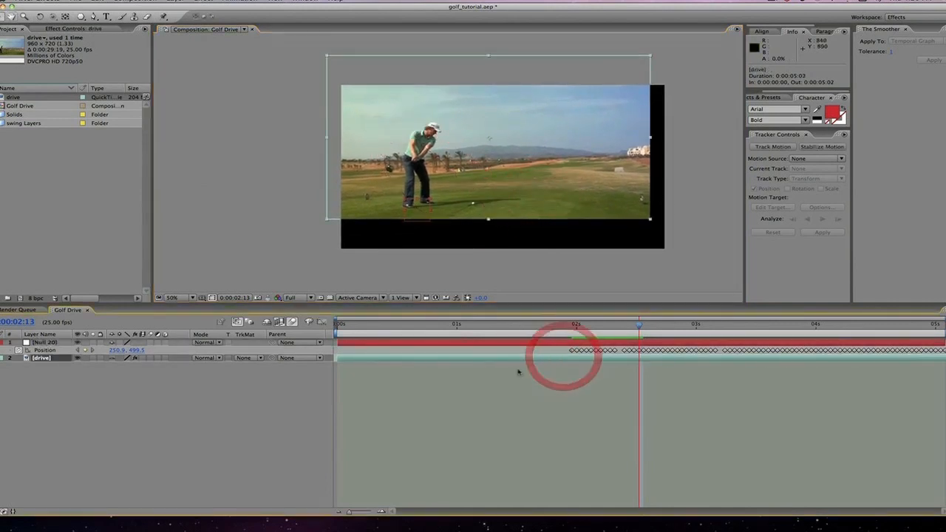
key("p")
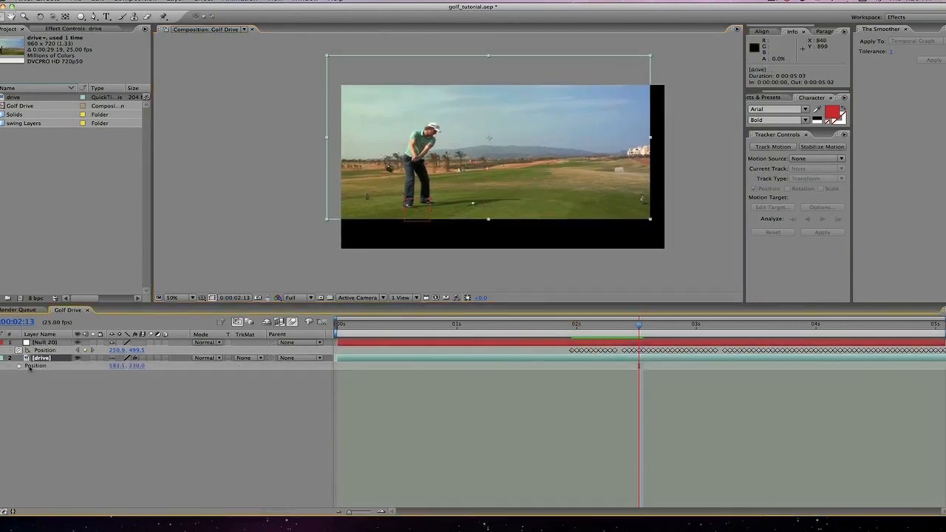
right_click(29, 367)
left_click(75, 417)
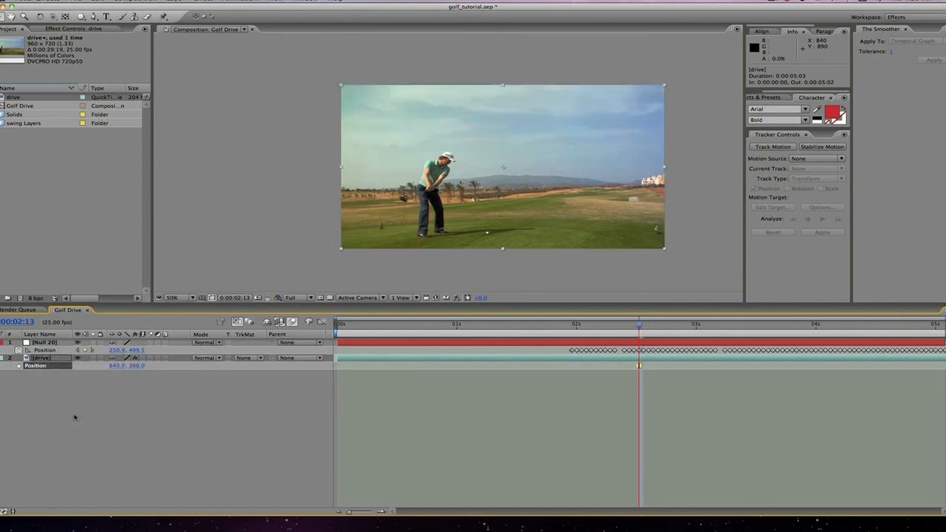
left_click(405, 342)
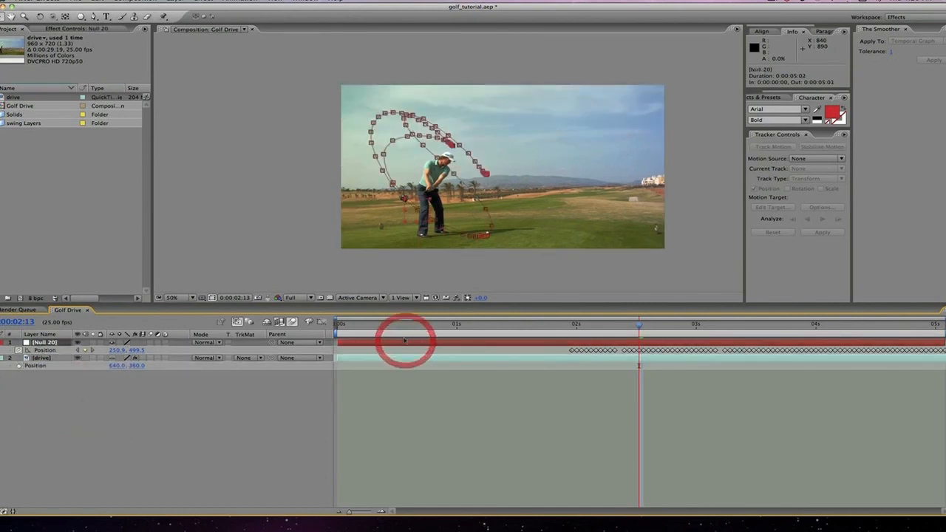
At 0:00:01:24, select all of Null 20's Position keyframes and bring up The Smoother.
left_click_drag(640, 327, 574, 334)
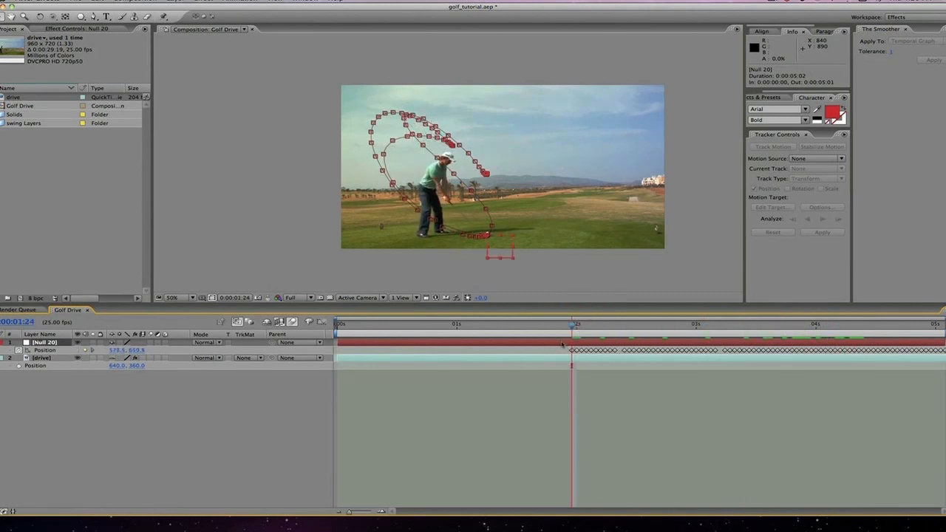
left_click(46, 350)
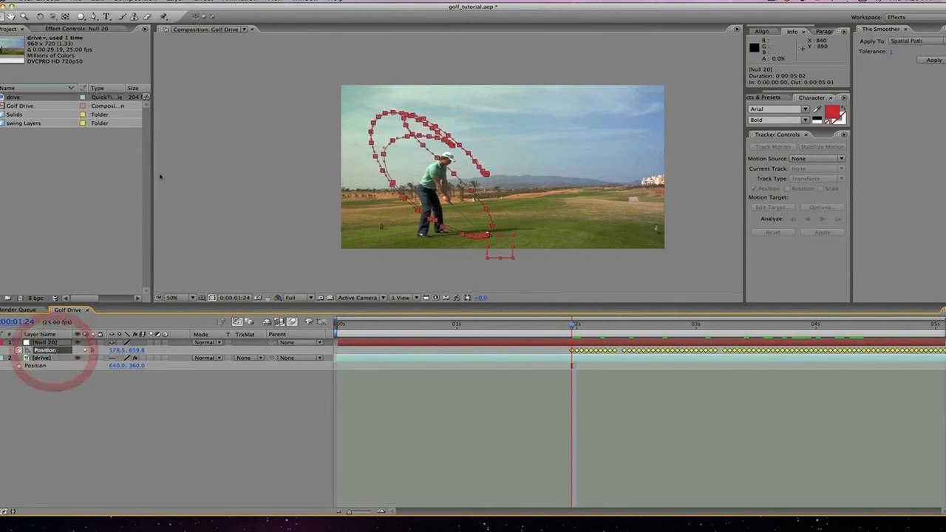
left_click(274, 2)
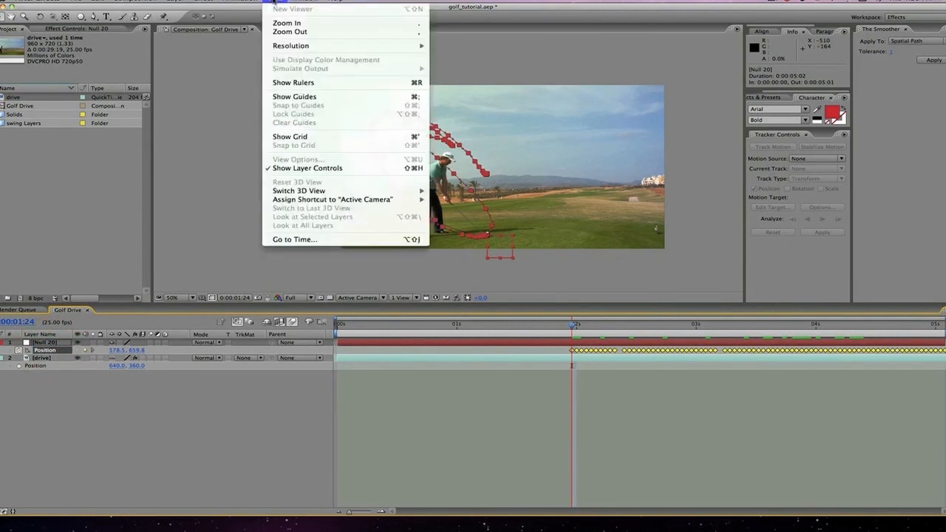
mouse_move(303, 2)
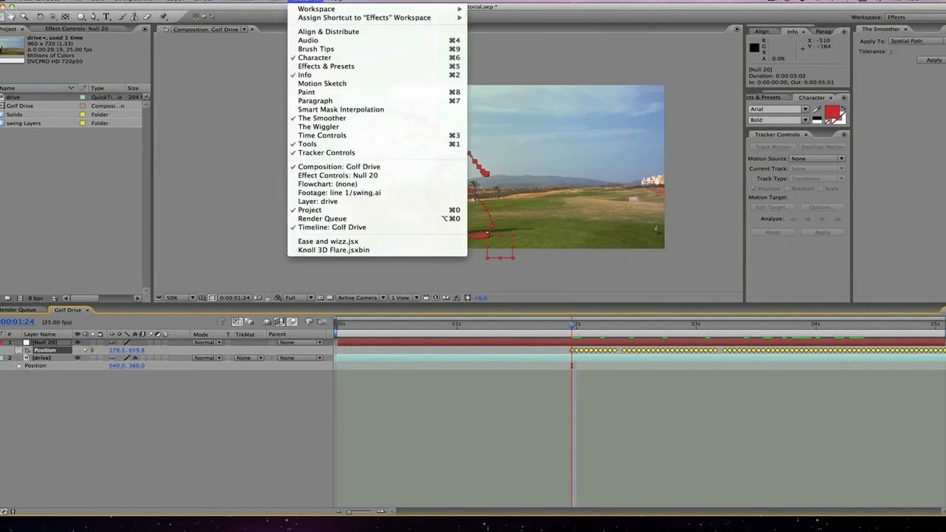
left_click(343, 118)
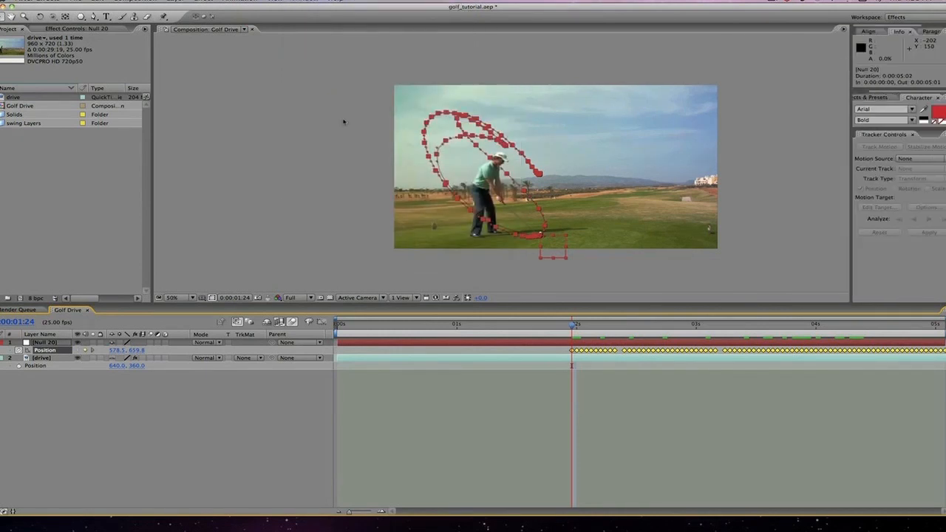
left_click(305, 2)
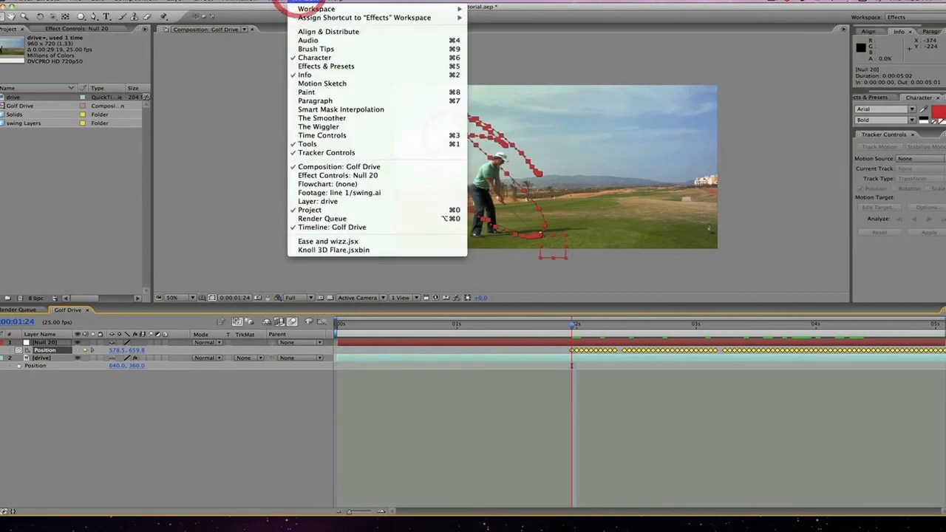
left_click(343, 121)
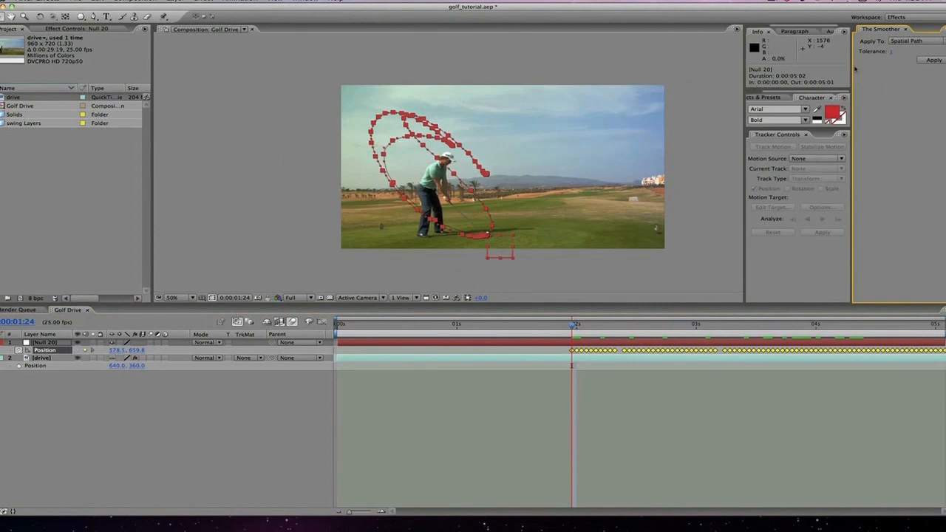
Smooth Null 20's spatial path with a tolerance of 3 and reselect the null layer.
left_click(892, 55)
type("3")
left_click(926, 66)
left_click(933, 61)
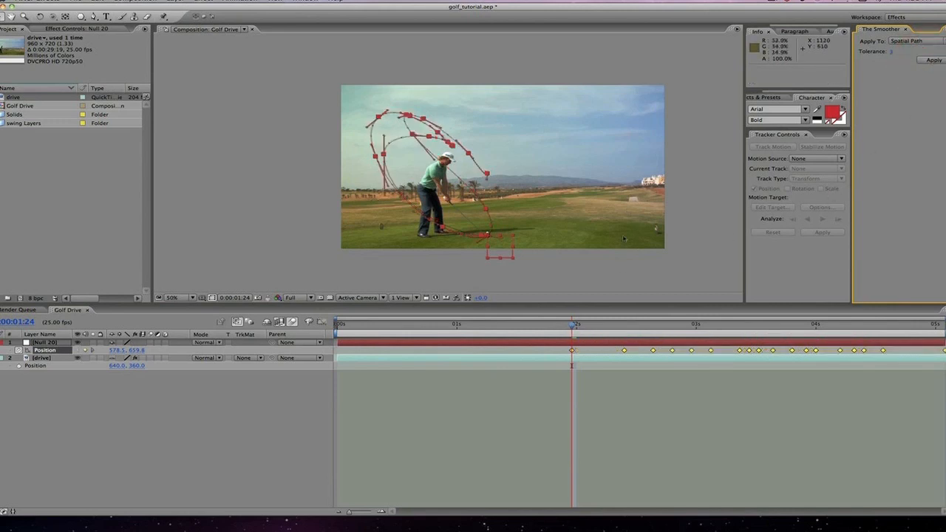
mouse_move(583, 334)
left_mouse_down()
mouse_move(710, 316)
mouse_move(724, 328)
mouse_move(795, 318)
mouse_move(823, 328)
mouse_move(902, 323)
mouse_move(583, 325)
mouse_move(798, 326)
mouse_move(771, 332)
mouse_move(905, 325)
mouse_move(587, 325)
left_mouse_up()
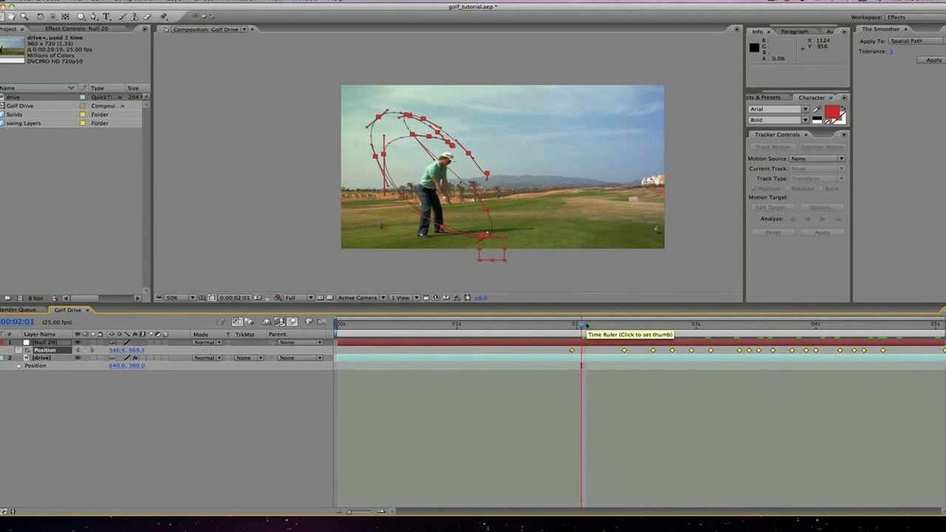
left_click(763, 343)
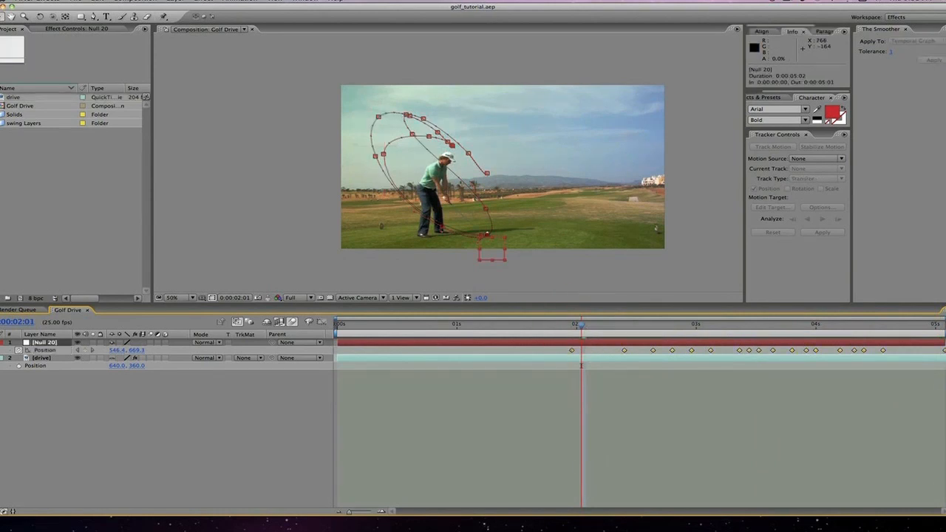
Create a new black solid layer above Null 20.
left_click(177, 2)
mouse_move(185, 8)
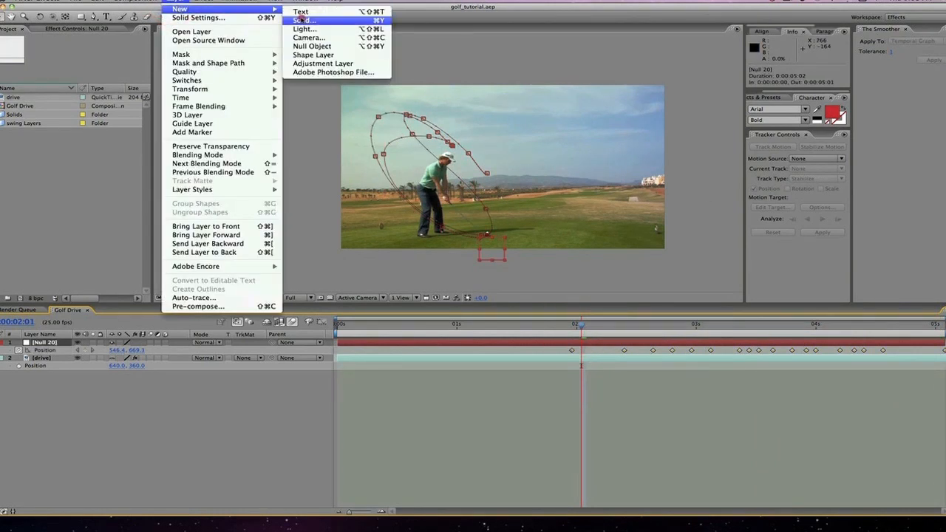
left_click(301, 20)
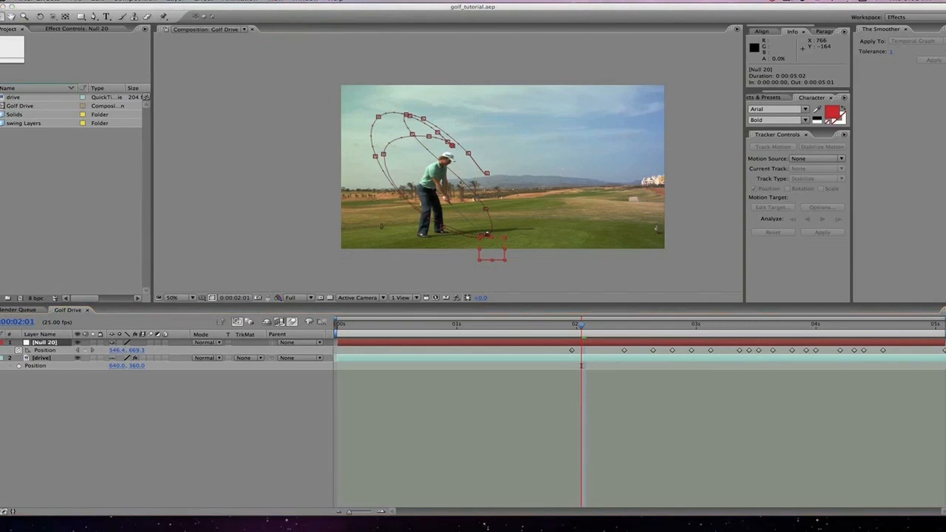
left_click(64, 173)
Apply Trapcode Particular to the black solid and scrub to 0:00:02:00 to preview the particles.
left_click(200, 2)
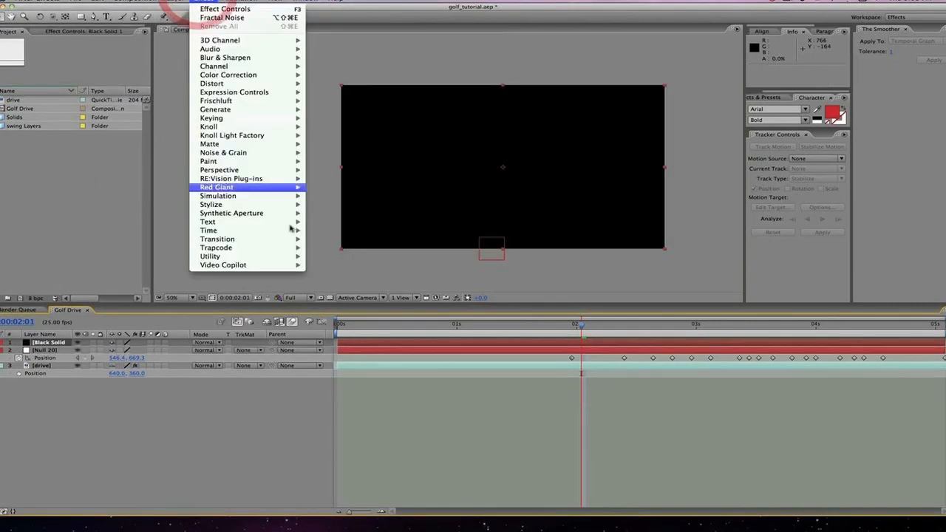
mouse_move(291, 252)
left_click(342, 292)
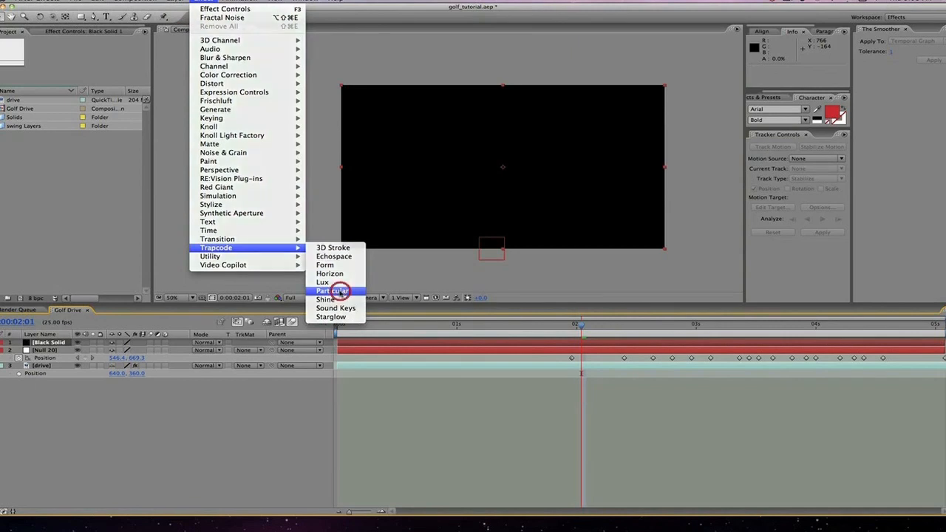
left_click(534, 322)
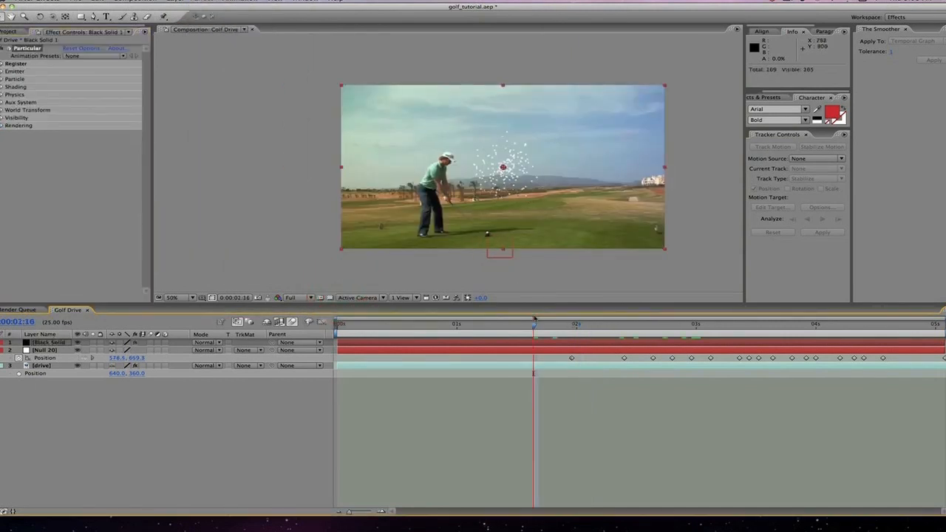
left_click_drag(500, 326, 576, 317)
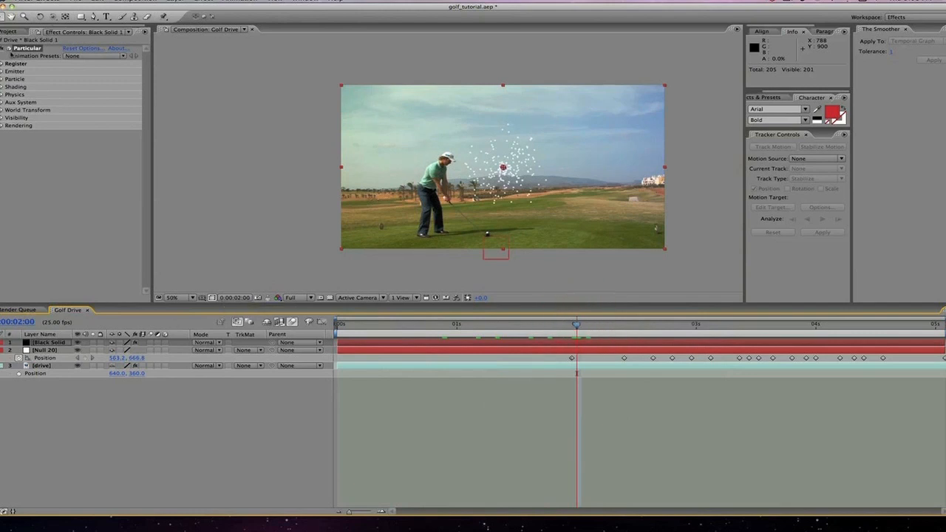
Rename the black solid layer as Particular.
left_click(51, 343)
key("Return")
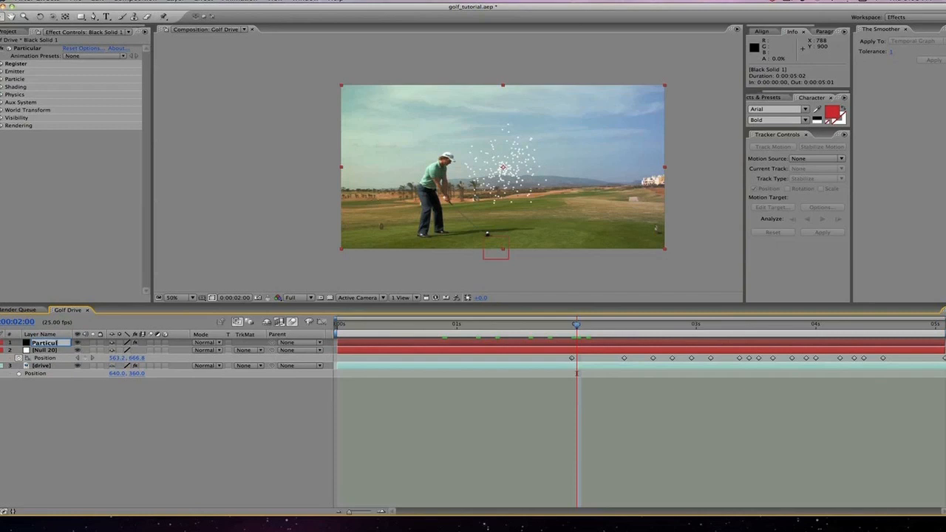
type("Particular")
key("Return")
Move Null 20 above the Particular layer and link the emitter's Position XY to Null 20's Position with an expression.
left_click(2, 69)
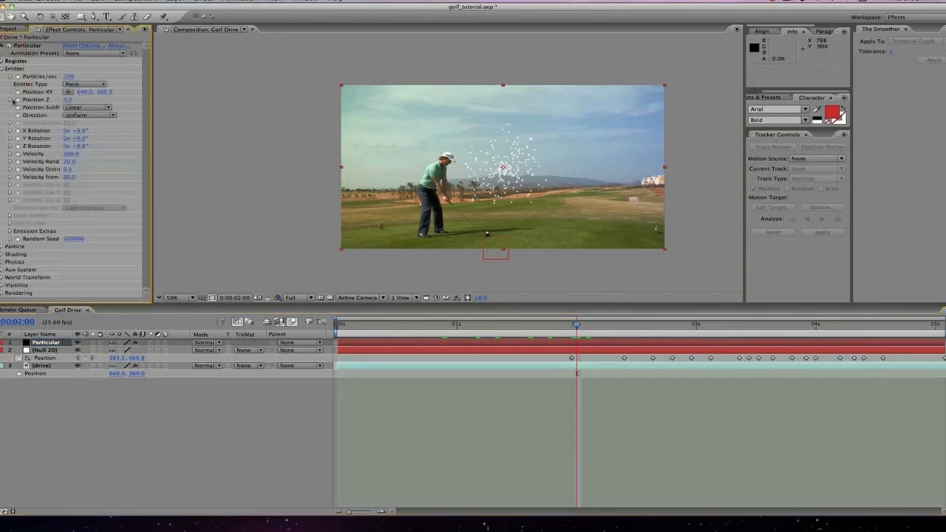
left_click_drag(67, 352, 59, 338)
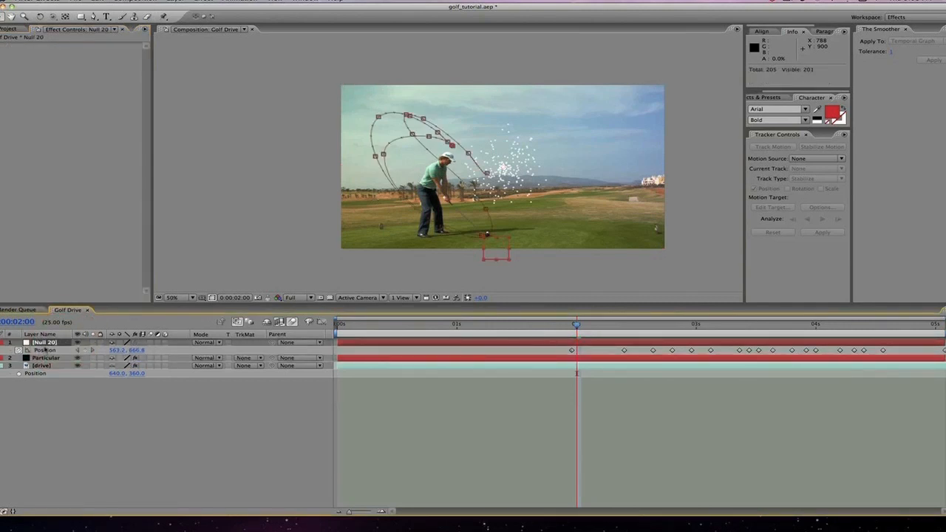
left_click(47, 358)
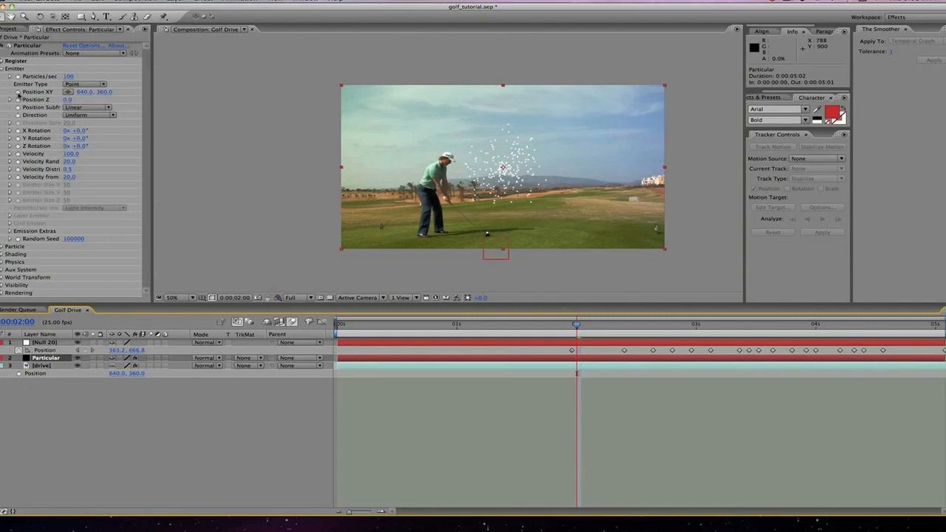
left_click(19, 92, "alt")
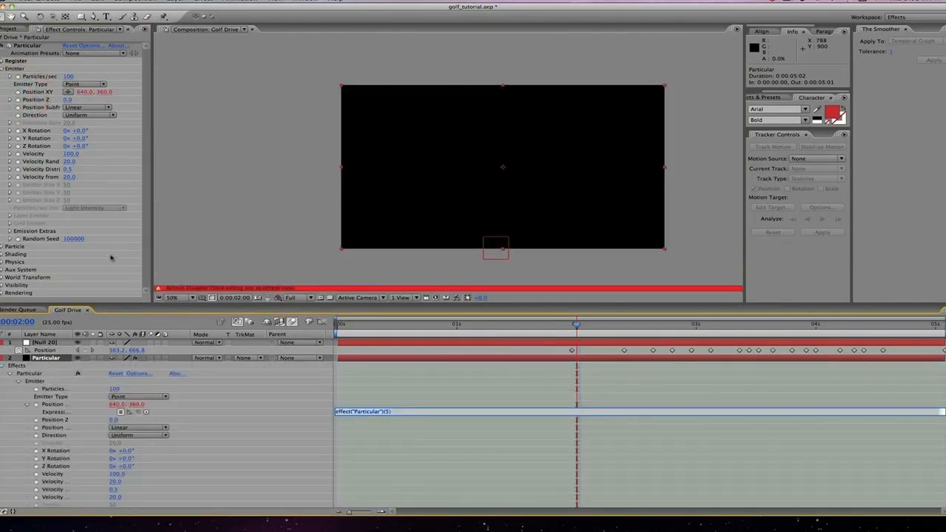
left_click_drag(138, 413, 54, 352)
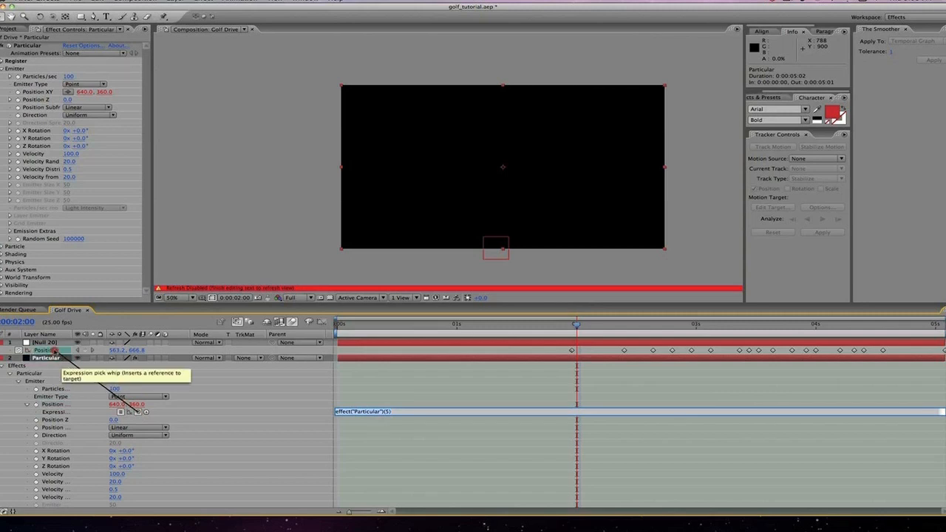
left_click_drag(55, 350, 57, 351)
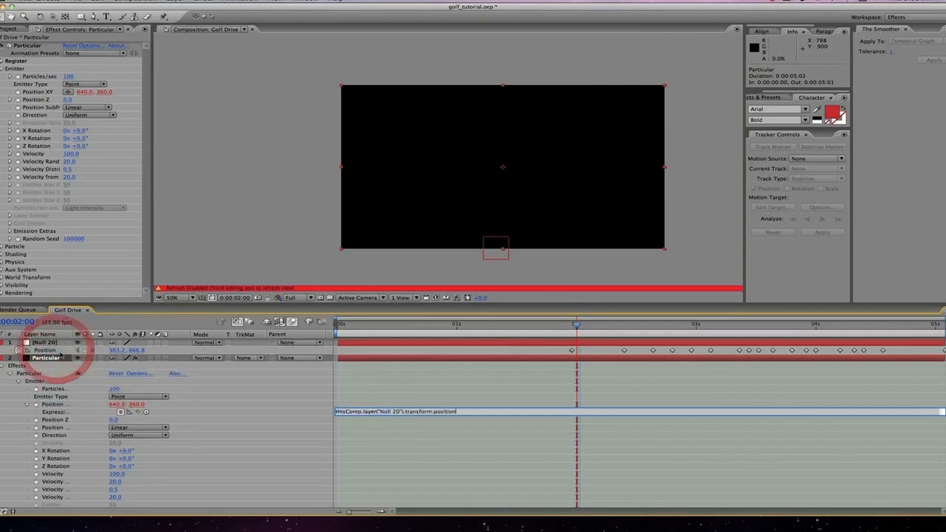
key("KP_Enter")
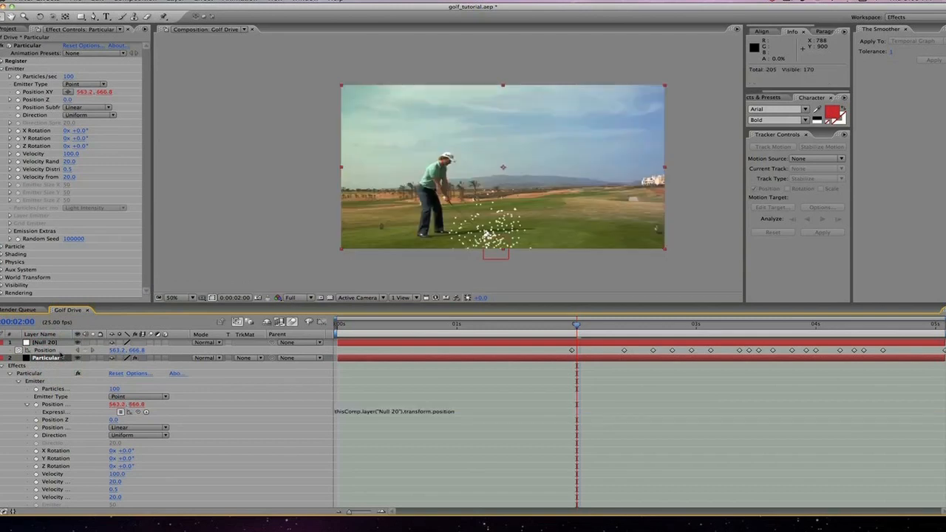
Scrub through the swing to 0:00:03:05 and show only the animated properties of the Particular layer.
left_click_drag(578, 331, 739, 322)
left_click_drag(819, 300, 720, 324)
key("u")
Set the emitter's Velocity, Velocity Random, Velocity Distribution and Velocity from Motion to 0.
left_click(68, 154)
type("0")
key("Return")
left_click(69, 162)
type("0")
key("Return")
left_click(68, 169)
type("0")
key("Return")
left_click(70, 177)
type("0")
key("Return")
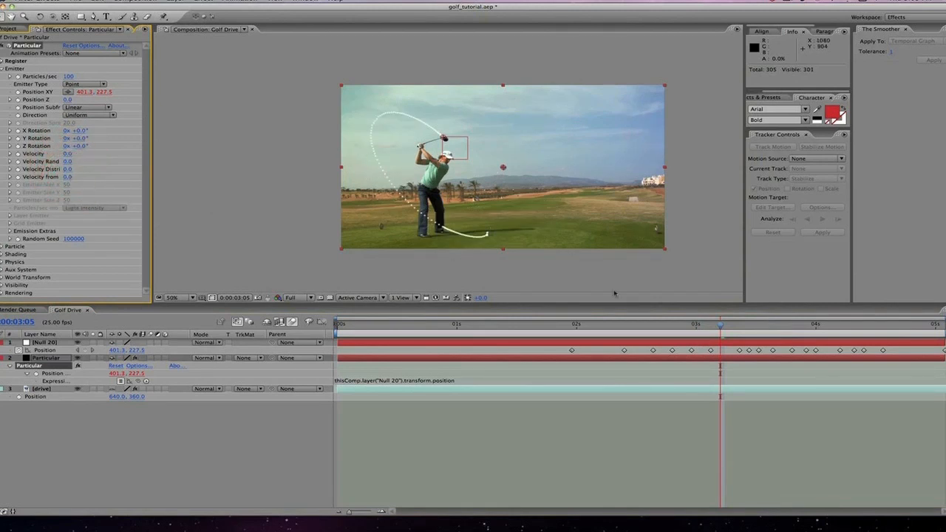
Go to 0:00:04:05 and raise the emitter's Particles/sec to 1000, increasing it further to 1500.
left_click_drag(721, 325, 842, 302)
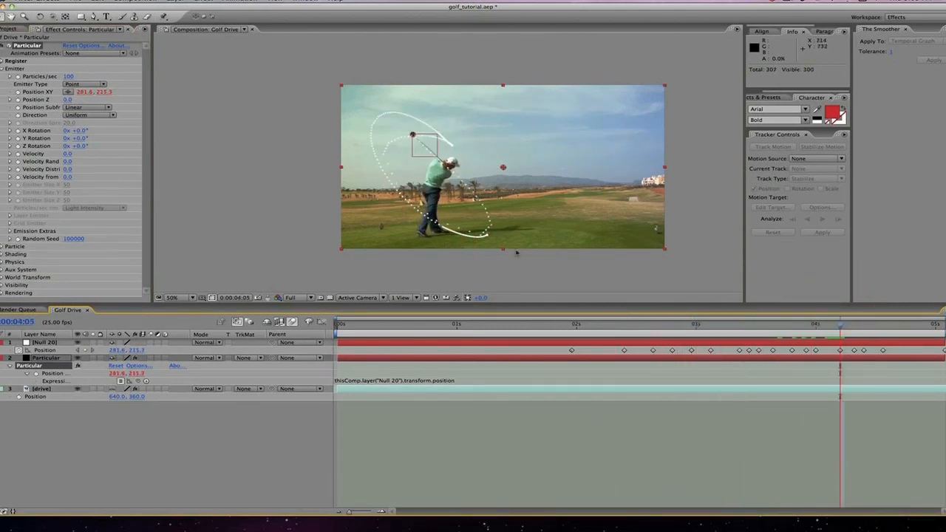
key(".")
key("space")
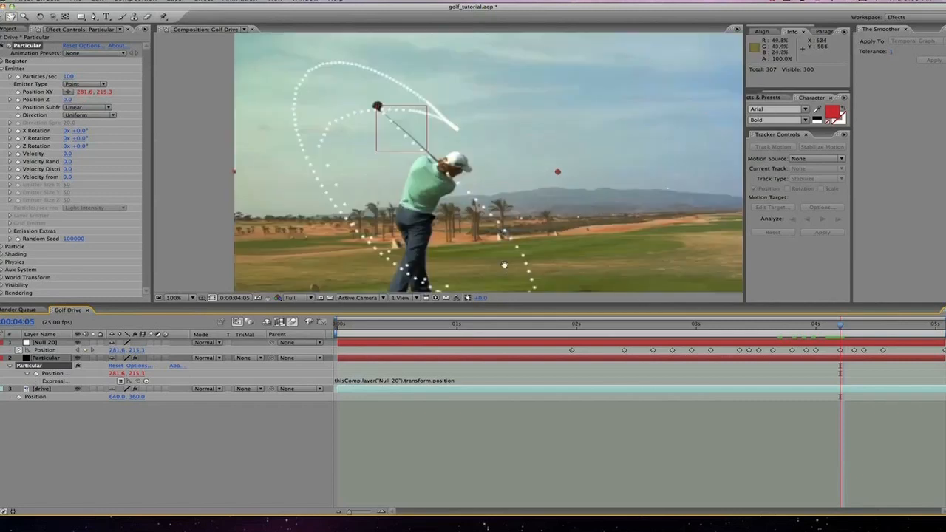
left_click_drag(504, 260, 462, 162)
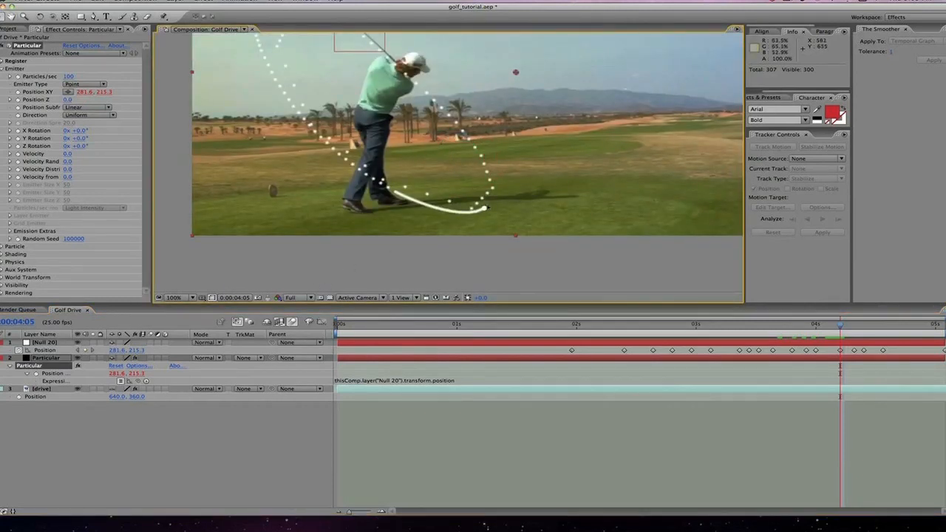
left_click(68, 76)
type("1000")
key("Return")
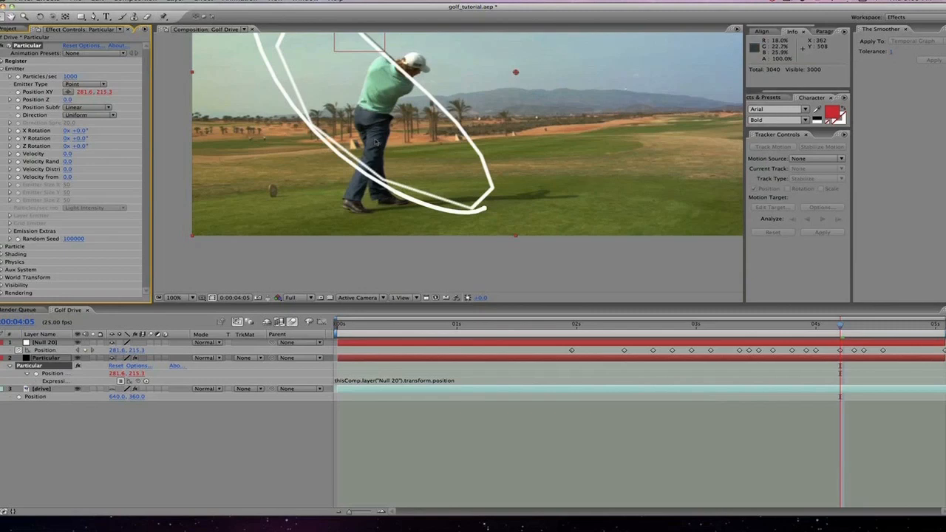
left_click(72, 76)
type("150")
key("Return")
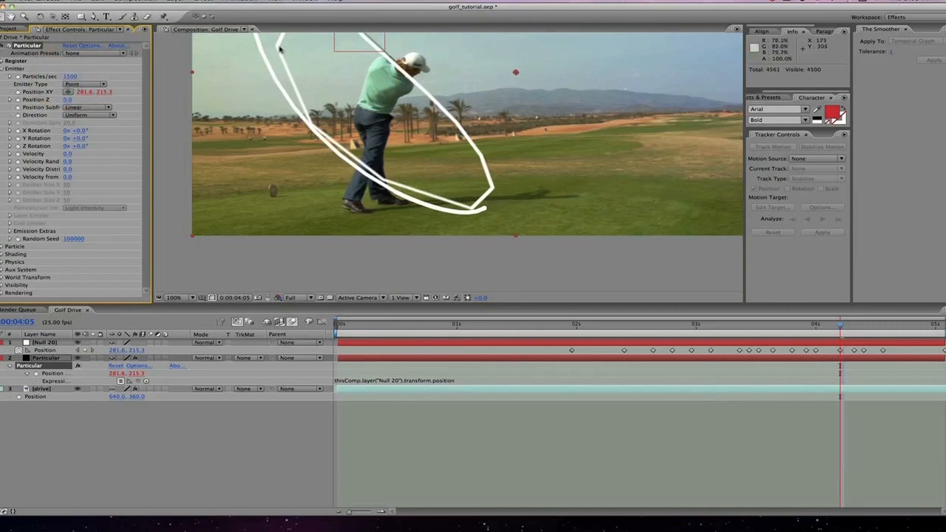
Try the emitter's Position Subframe at 10x Linear on the swing trail.
left_click_drag(397, 125, 483, 188)
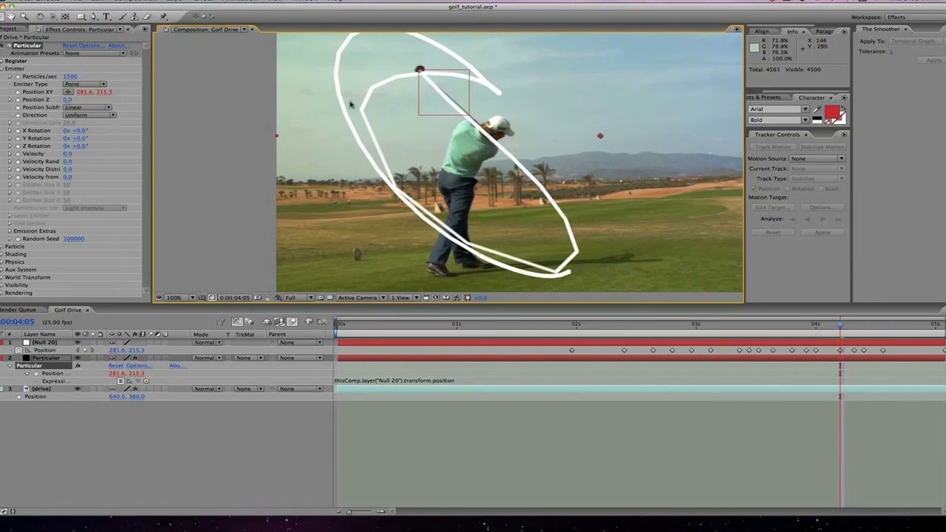
left_click(100, 108)
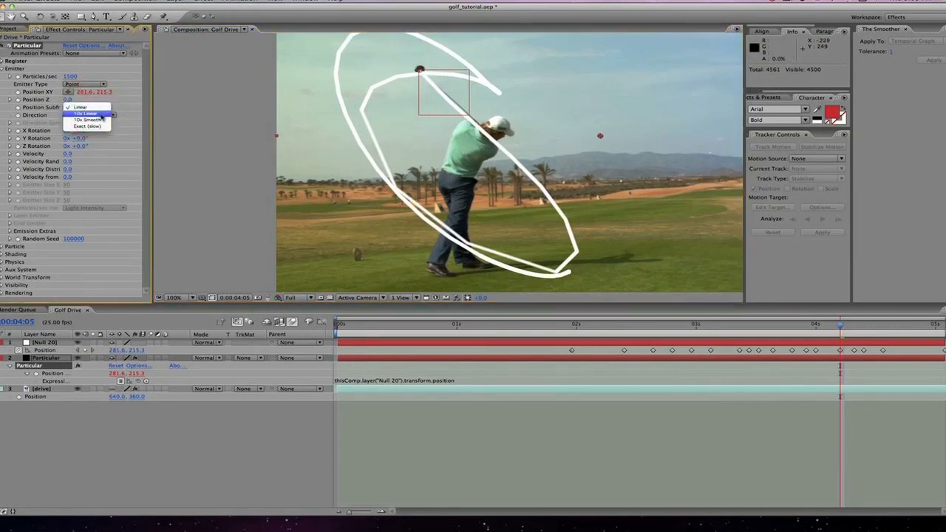
left_click(101, 115)
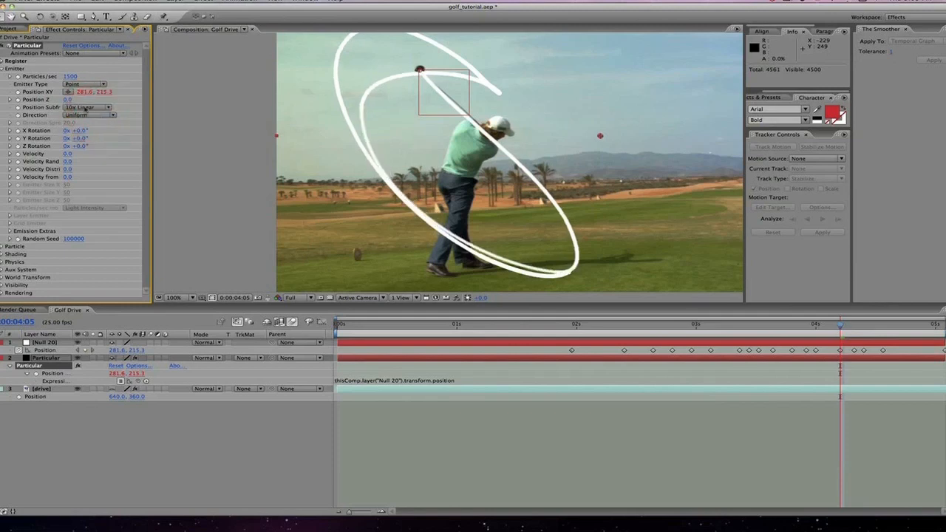
Widen the effect settings area to show full parameter names and return Position Subframe to Linear.
left_click_drag(152, 93, 199, 90)
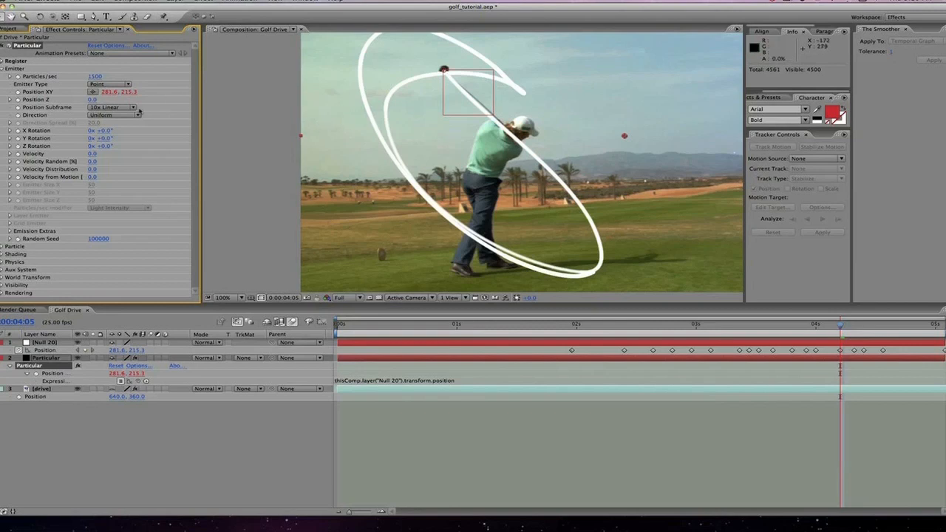
left_click(111, 107)
left_click(110, 100)
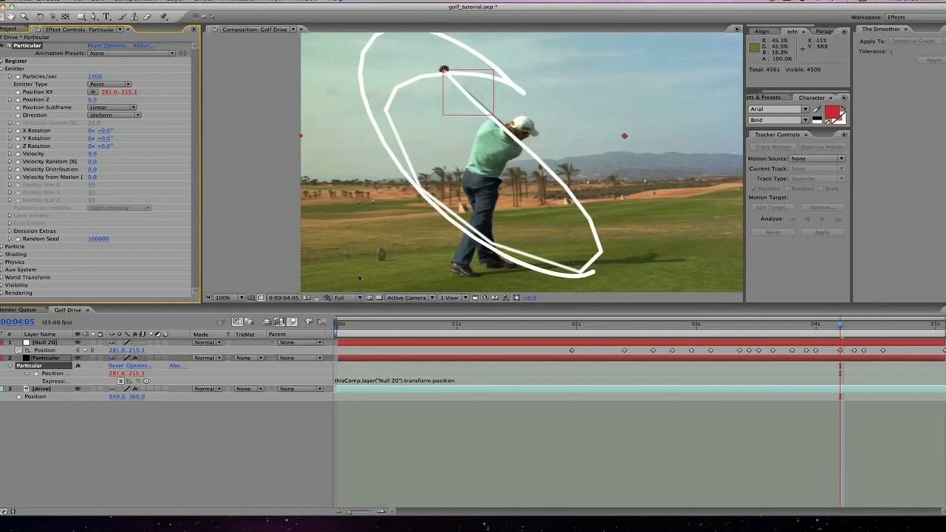
Solo the Null 20 layer and the Particular layer in turn to examine the trail without the footage.
left_click(92, 344)
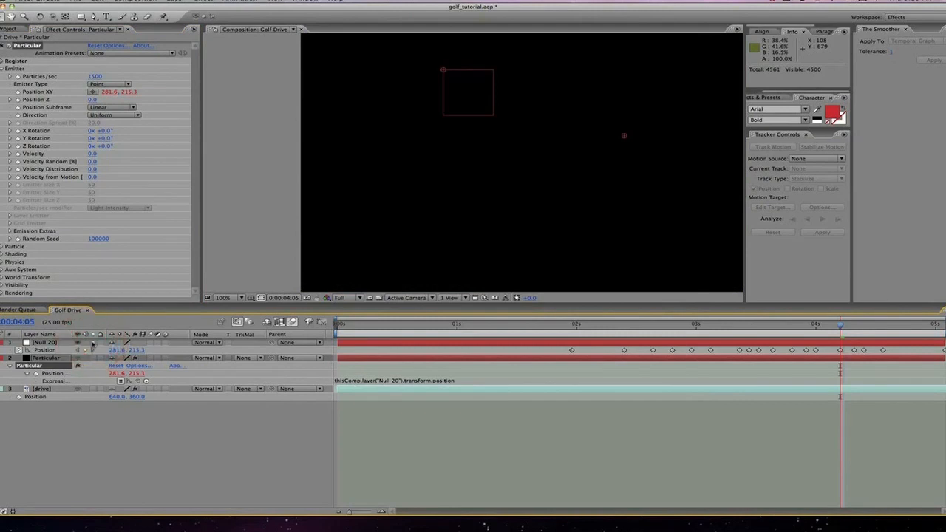
left_click(92, 343)
left_click(92, 358)
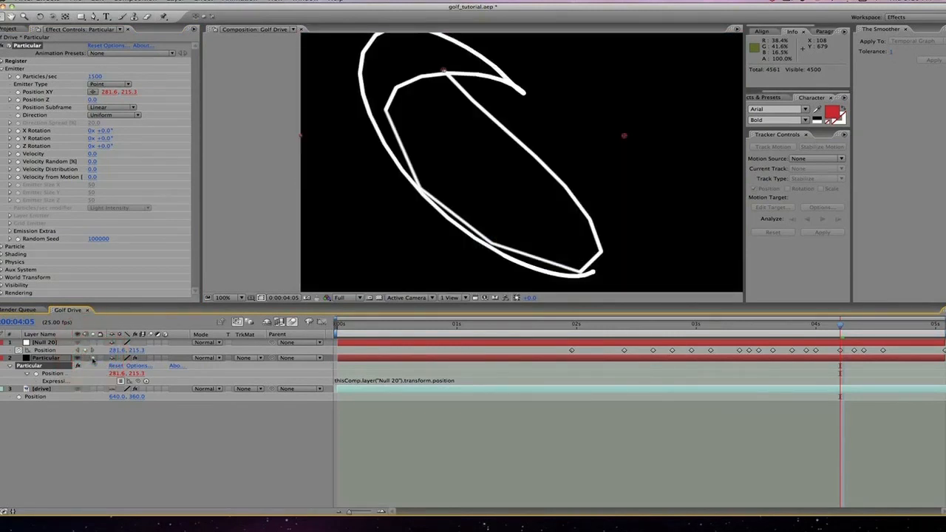
left_click(93, 357)
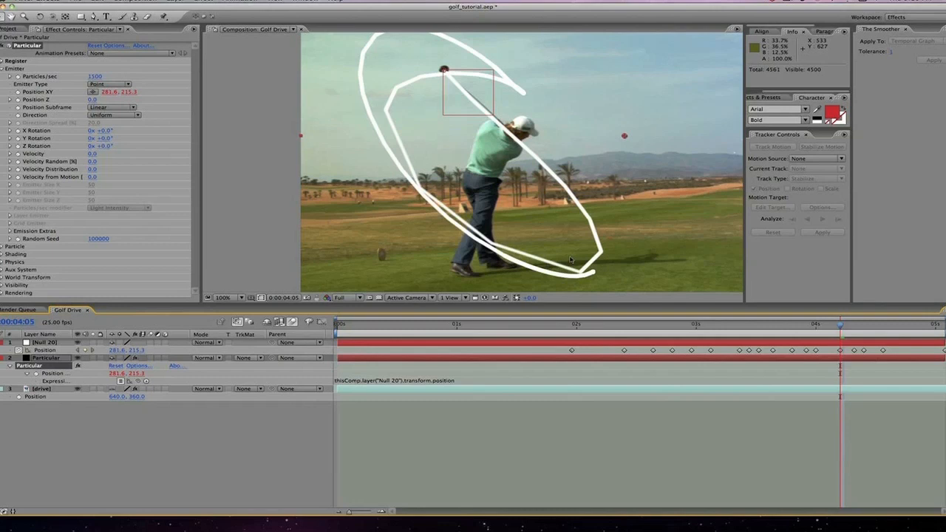
Go to 0:00:04:08, set the emitter's Position Subframe to 10x Linear and check the trail's curve at 50% zoom.
mouse_move(833, 325)
left_mouse_down()
mouse_move(655, 325)
mouse_move(852, 325)
left_mouse_up()
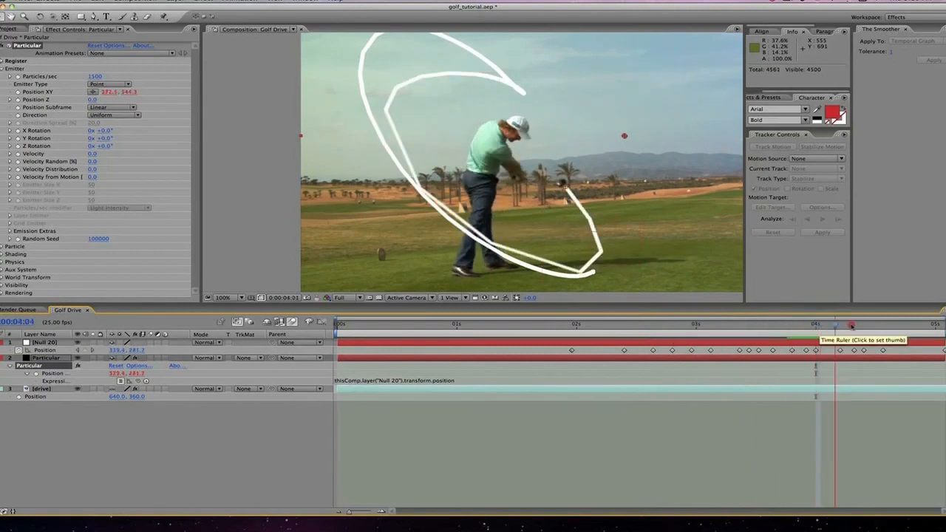
left_click(851, 325)
left_click(99, 109)
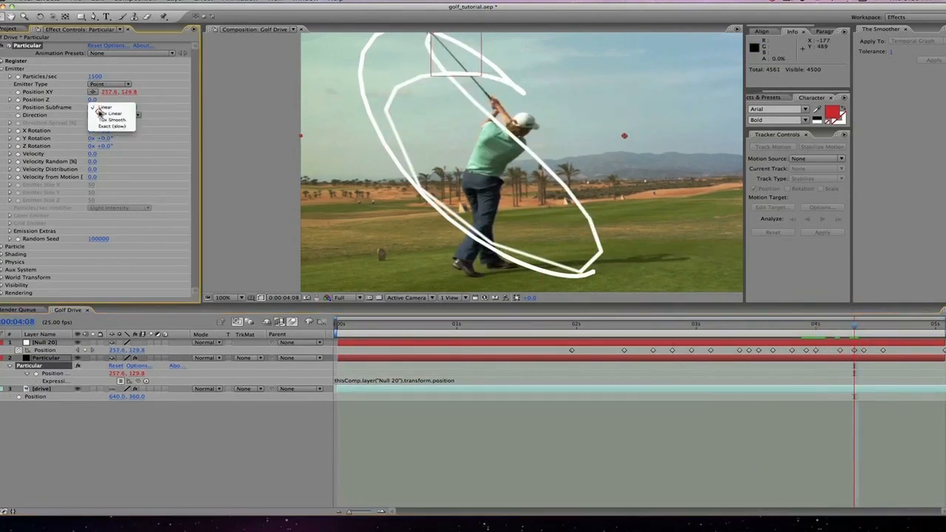
left_click(100, 113)
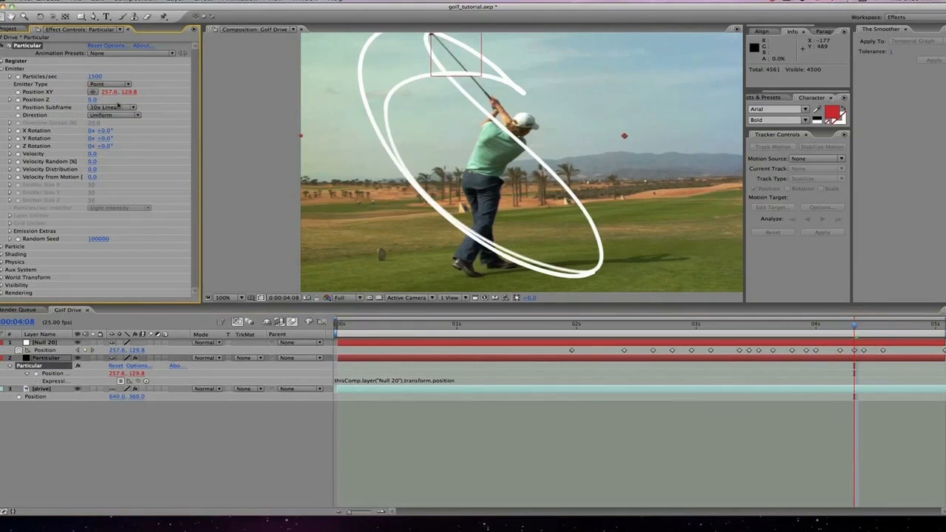
key("comma")
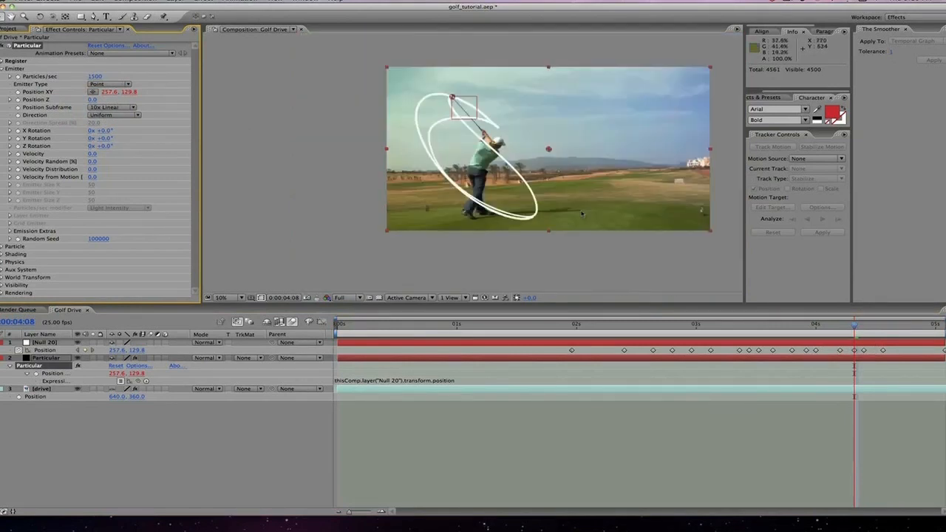
left_click(787, 425)
left_click_drag(857, 334, 841, 324)
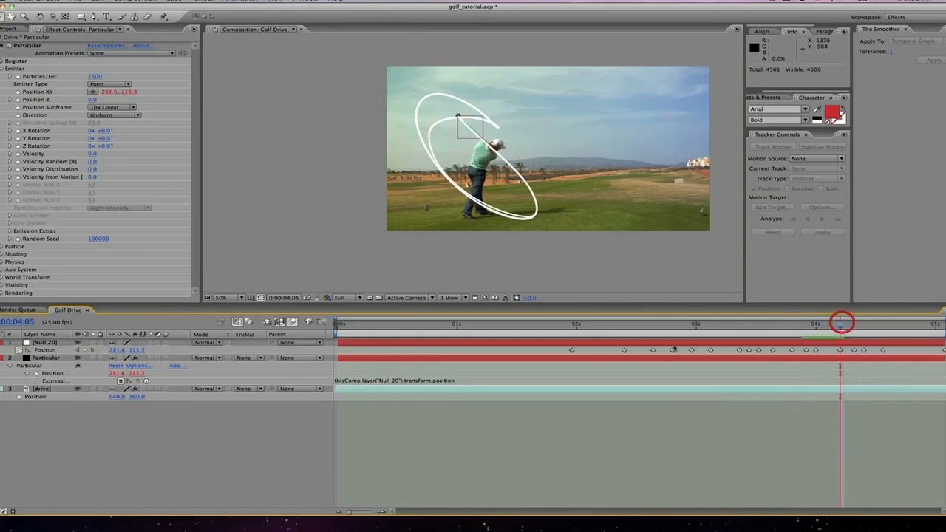
Change the Particular particle Color to a saturated orange with a hue of 37°.
left_click(2, 247)
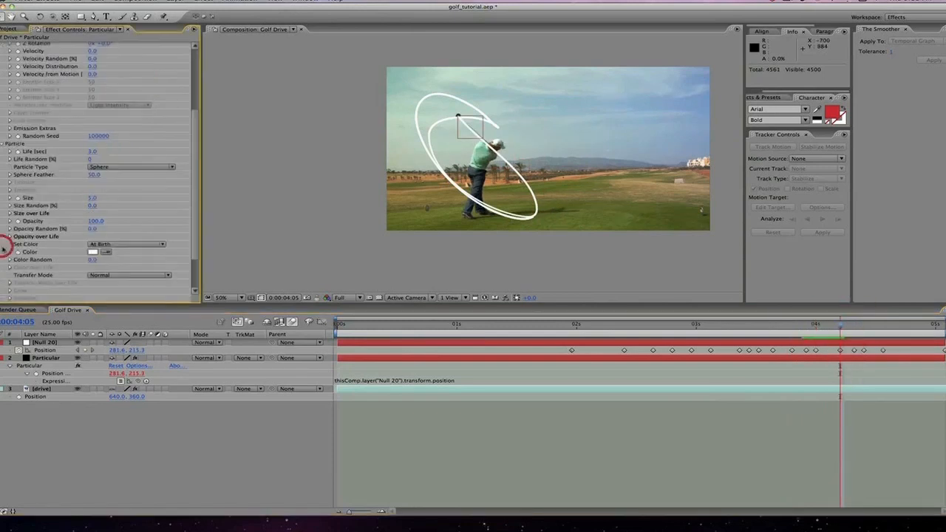
left_click(91, 252)
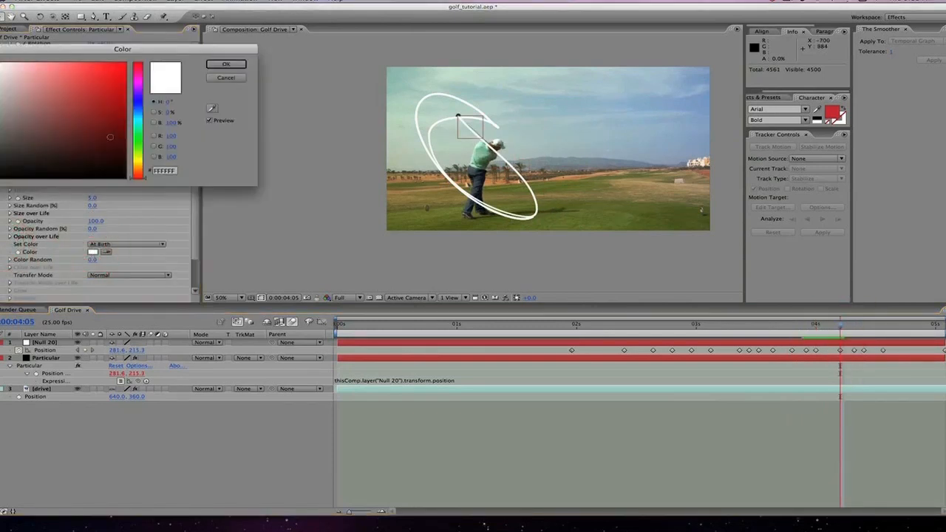
left_click_drag(137, 161, 138, 167)
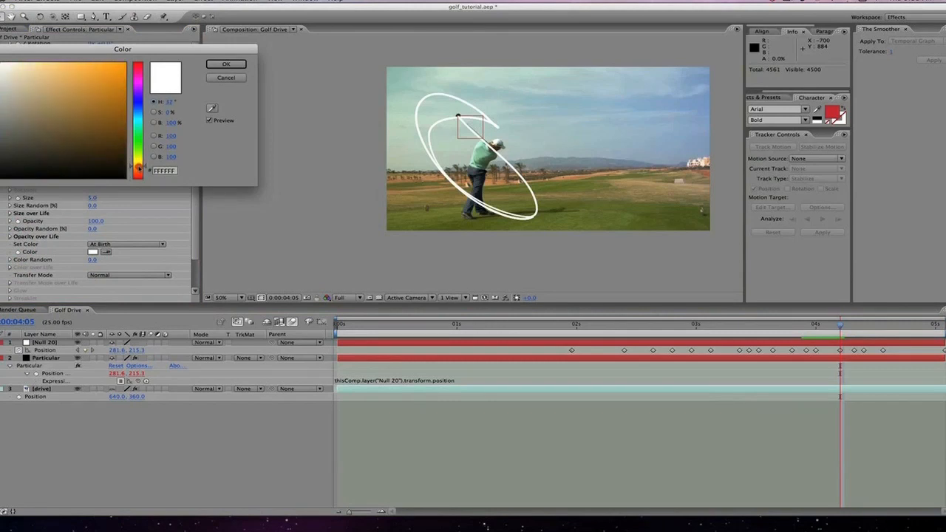
left_click_drag(120, 70, 125, 64)
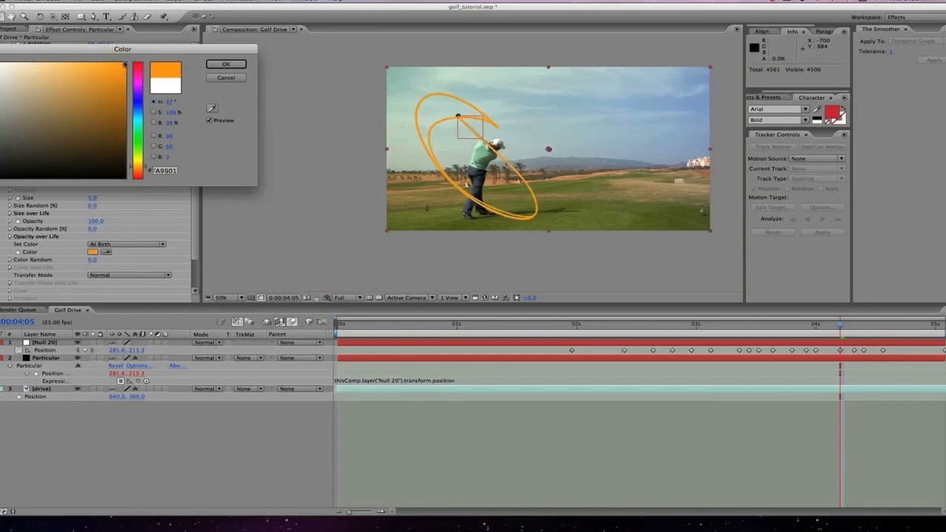
key("Return")
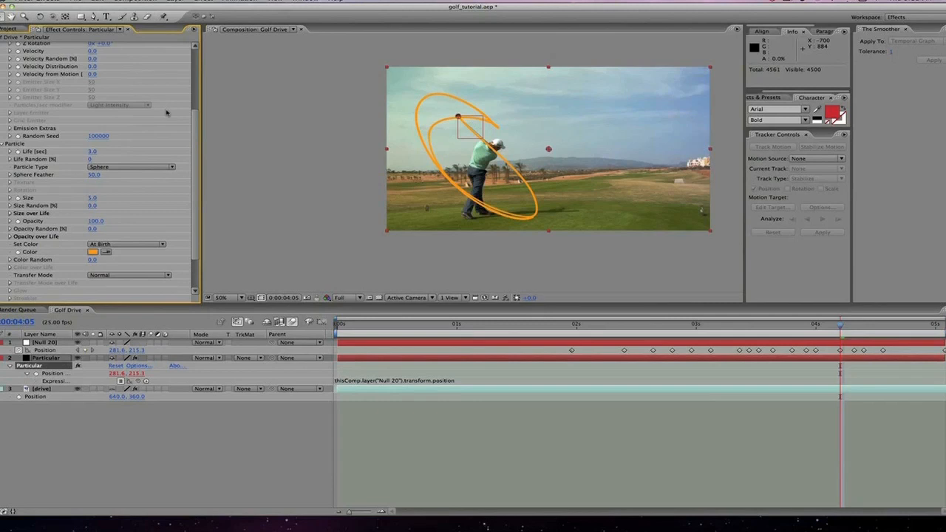
Preview the orange trail through the swing up to 0:00:04:08.
left_click_drag(844, 332, 649, 332)
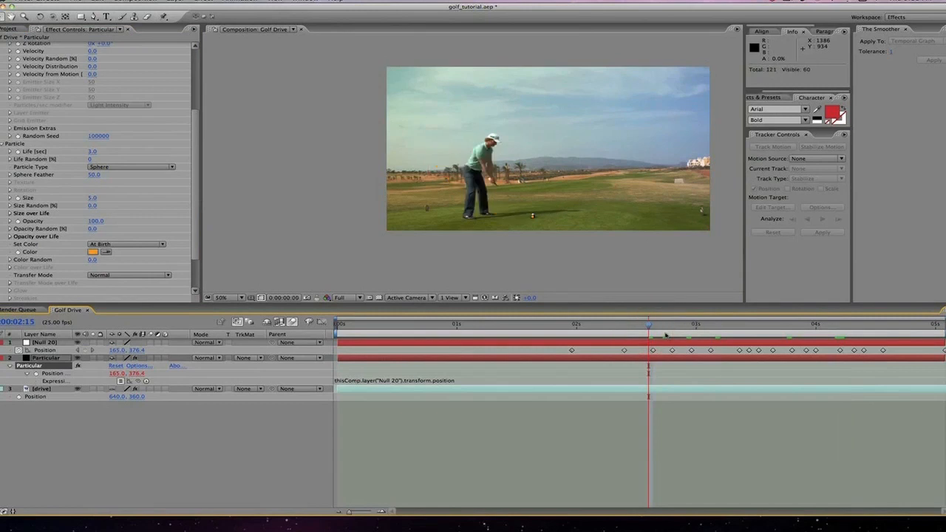
key("space")
left_click_drag(540, 321, 854, 317)
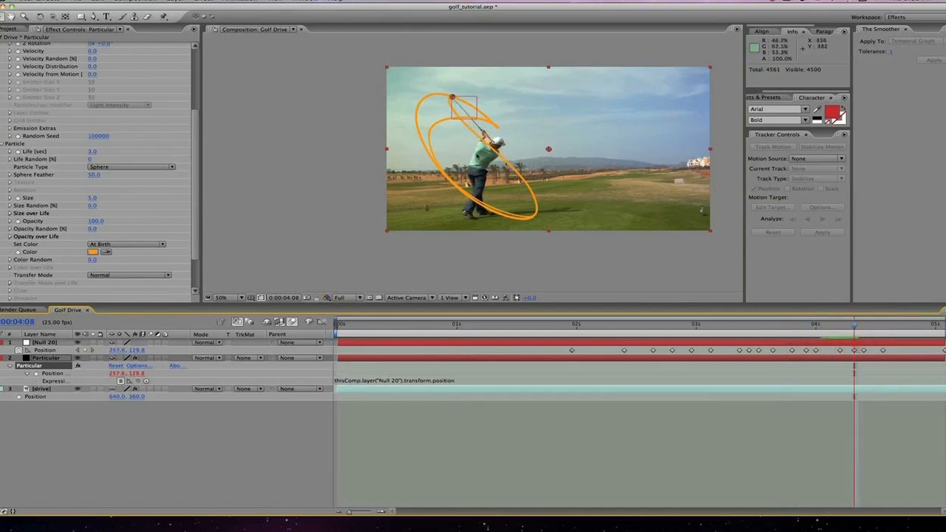
Enlarge the composition viewing area and show the golfer and trail at 100% zoom.
key("period")
key("period")
left_click_drag(481, 153, 447, 255)
left_click_drag(452, 306, 452, 388)
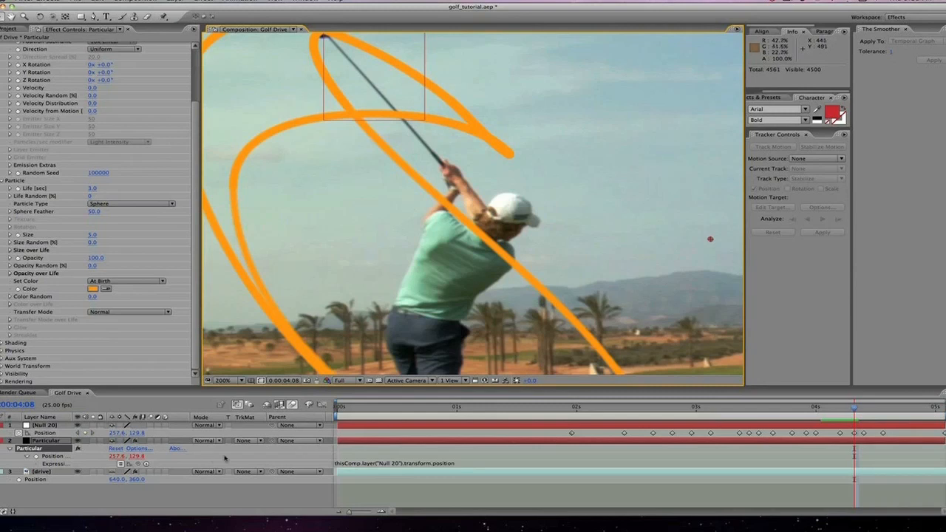
key("comma")
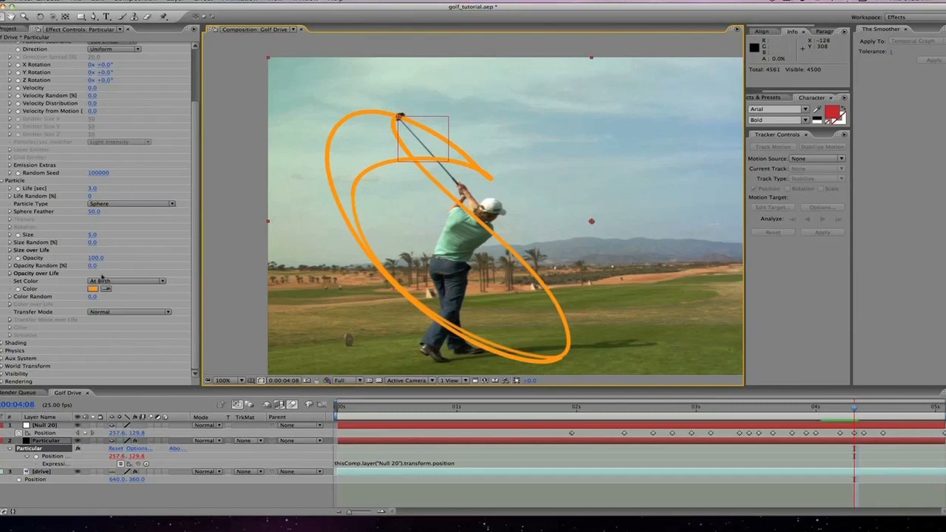
Apply the linearly decreasing preset to the particles' Size over Life and set their Life to 1 second.
left_click(10, 250)
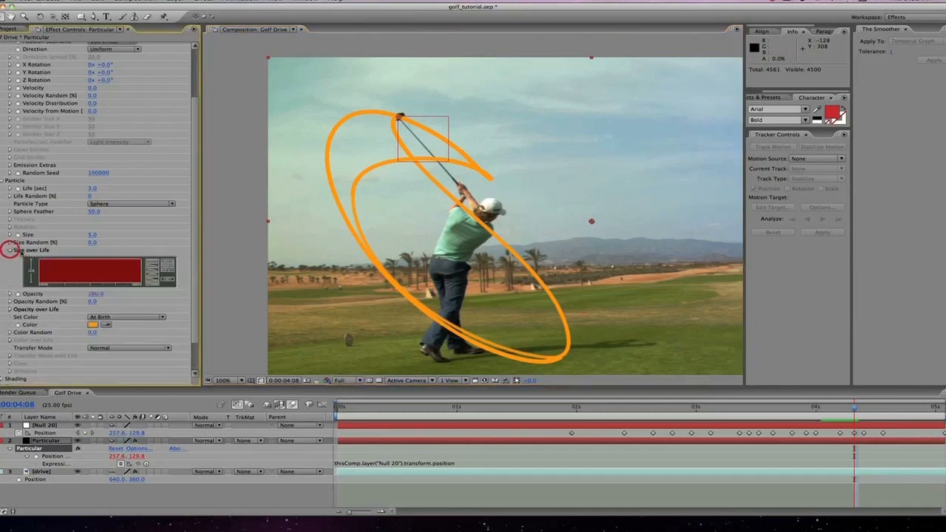
left_click(152, 266)
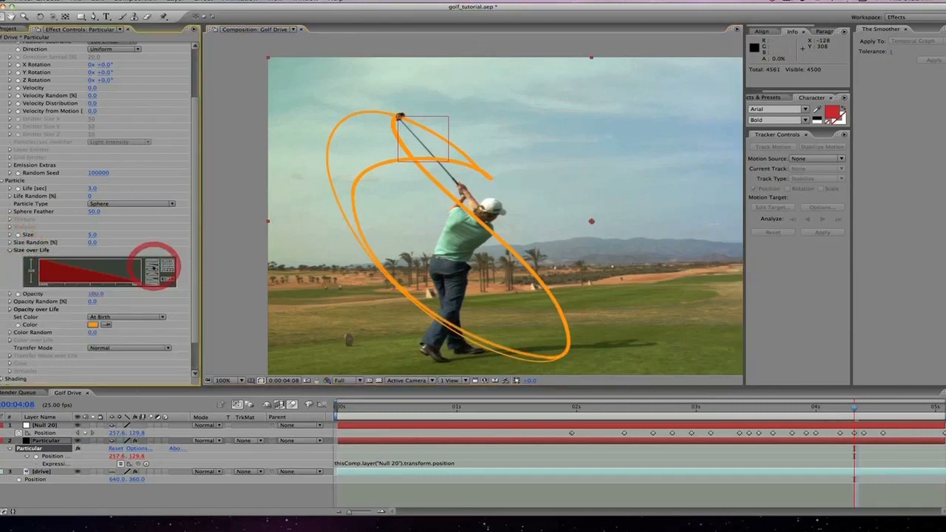
left_click(91, 189)
type("1")
key("Return")
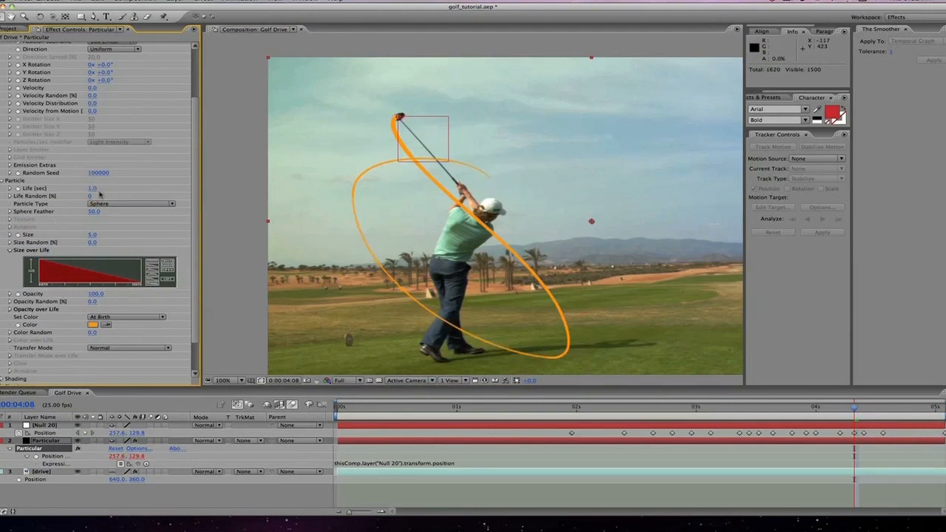
Try a particle Life of 0.2 seconds on the trail, and return it to 1 second.
left_click(93, 190)
type(".2")
key("Return")
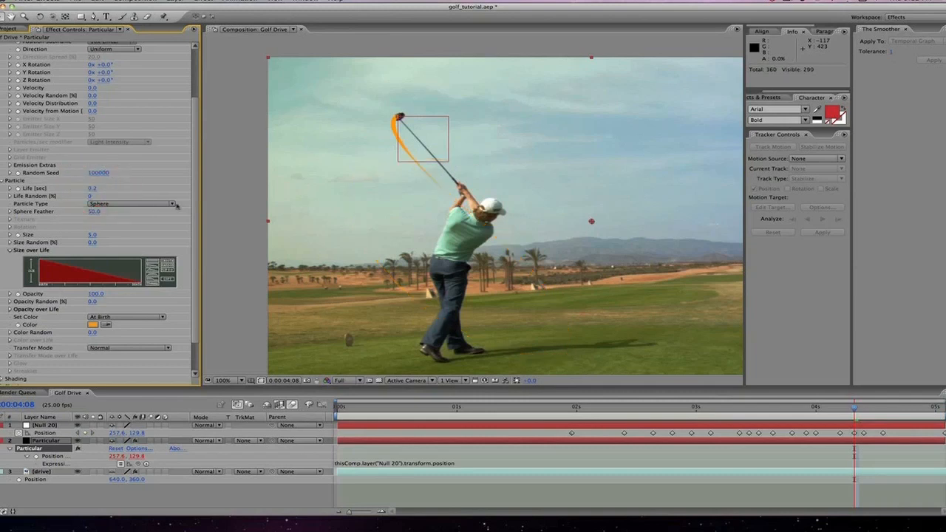
left_click_drag(554, 409, 720, 409)
left_click_drag(90, 190, 94, 189)
left_click(95, 190)
type("1")
key("Return")
Scrub and step through the follow-through frames up to 0:00:04:21 to compare the trail's end with the club head.
left_click_drag(696, 408, 885, 411)
left_click_drag(837, 407, 894, 405)
left_click(903, 405)
key("Page_Up")
key("Page_Up")
key("Page_Up")
key("Page_Up")
key("Page_Up")
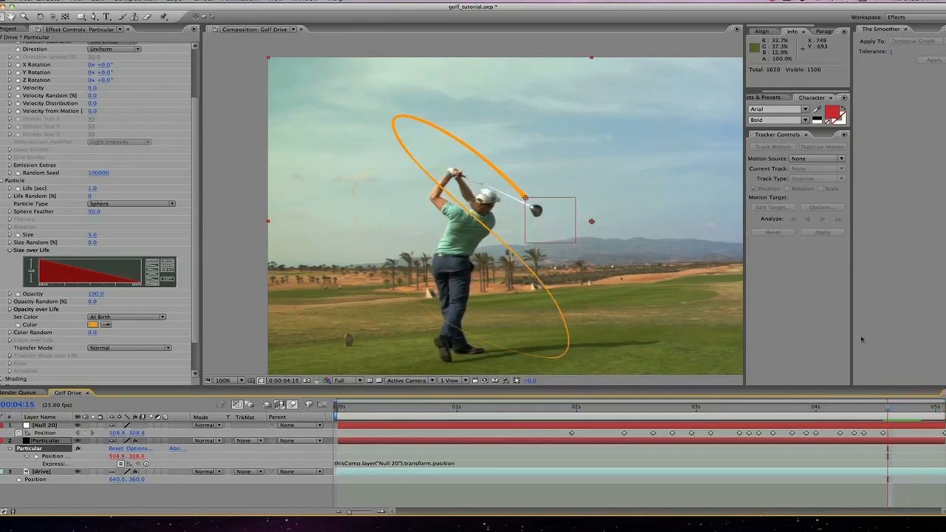
key("Page_Down")
key("Page_Down")
key("Page_Down")
key("Page_Down")
key("Page_Down")
key("Page_Down")
key("Page_Down")
key("Page_Down")
key("Page_Down")
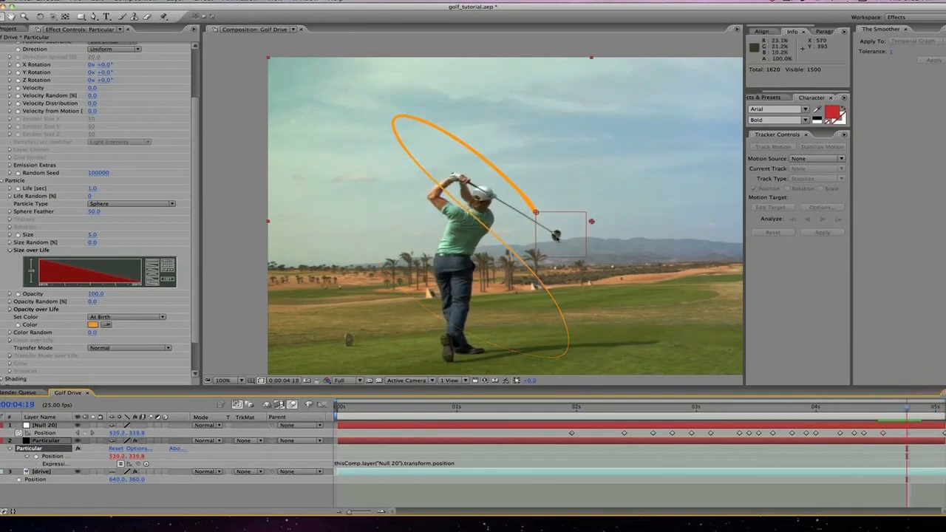
key("Page_Up")
key("Page_Up")
key("Page_Up")
key("Page_Up")
key("Page_Down")
key("Page_Down")
key("Page_Down")
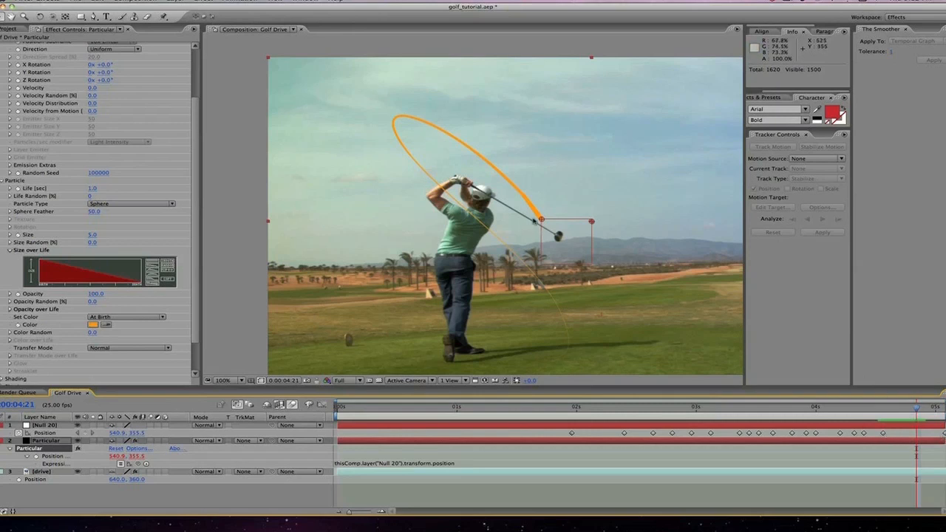
Move Null 20 onto the club head at 0:00:04:21.
left_click_drag(541, 220, 551, 229)
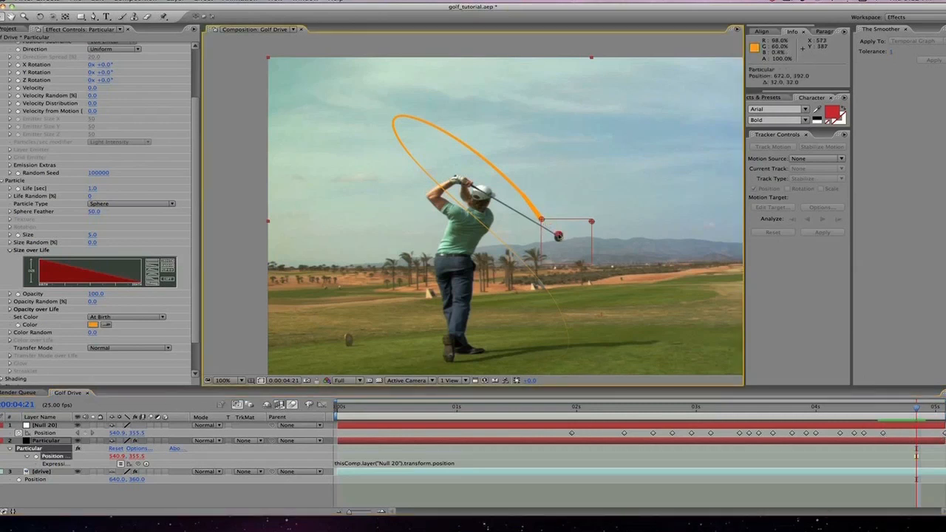
left_click(542, 220)
left_click_drag(542, 221, 558, 236)
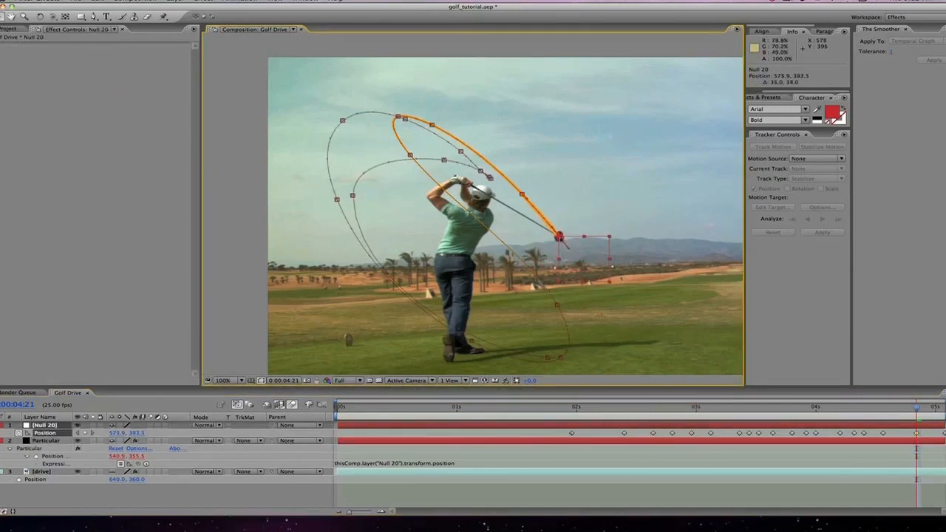
Go back to 0:00:04:18 and move Null 20 onto the club head there.
key("Page_Up")
key("Page_Up")
key("Page_Up")
key("Page_Up")
key("Page_Down")
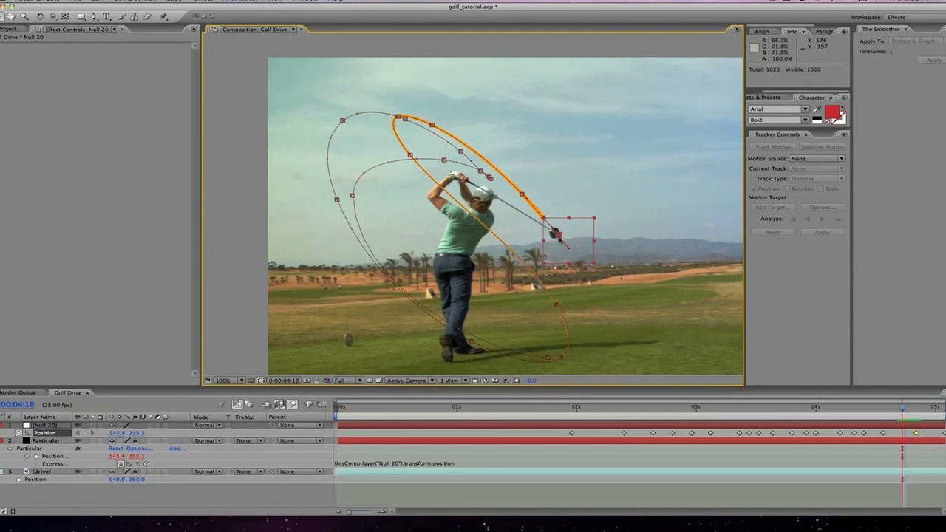
left_click_drag(542, 219, 554, 236)
Check Null 20 against the club head up to 0:00:04:24 and select its path point for 0:00:04:21.
key("Page_Down")
key("Page_Down")
key("Page_Down")
key("Page_Down")
key("Page_Down")
key("Page_Down")
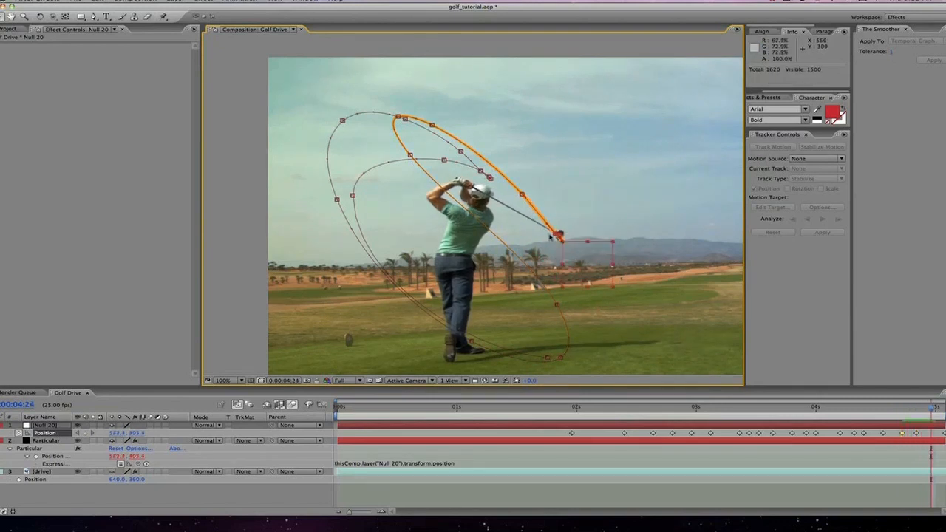
left_click(559, 233)
Align Null 20 with the club head at 0:00:04:15, check the neighbouring frames and deselect the layer.
key("Page_Up")
key("Page_Up")
key("Page_Up")
key("Page_Up")
key("Page_Up")
key("Page_Up")
key("Page_Up")
key("Page_Up")
key("Page_Up")
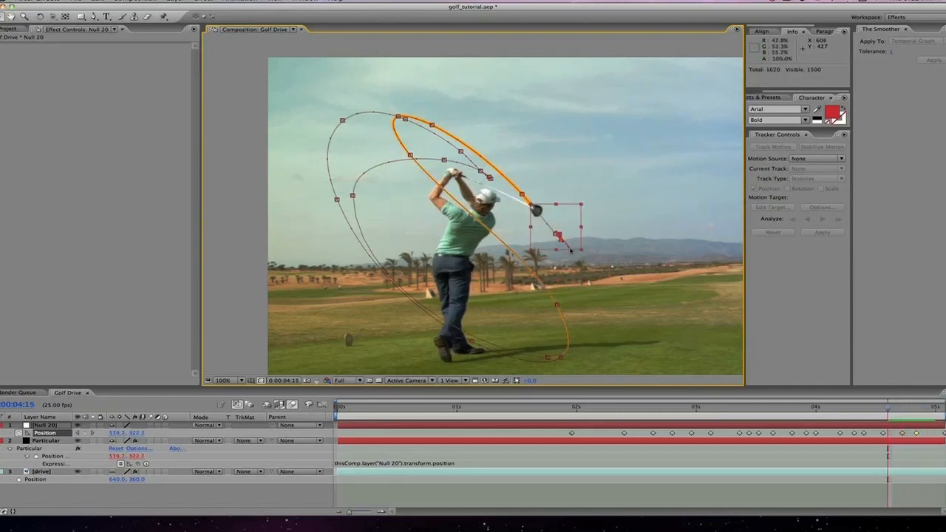
left_click_drag(530, 205, 534, 210)
key("Page_Up")
key("Page_Down")
key("Page_Down")
key("Page_Down")
left_click(278, 493)
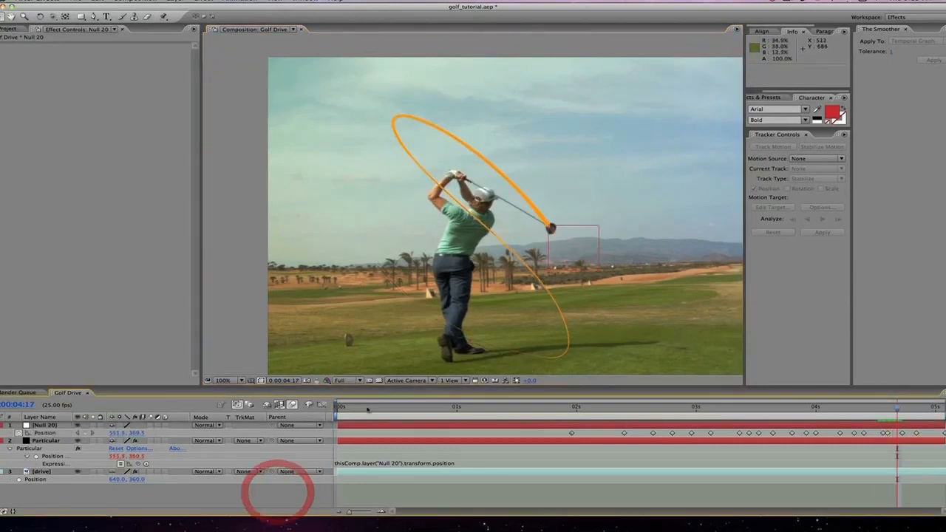
Preview the corrected trail from the backswing through to 0:00:04:10.
key("KP_0")
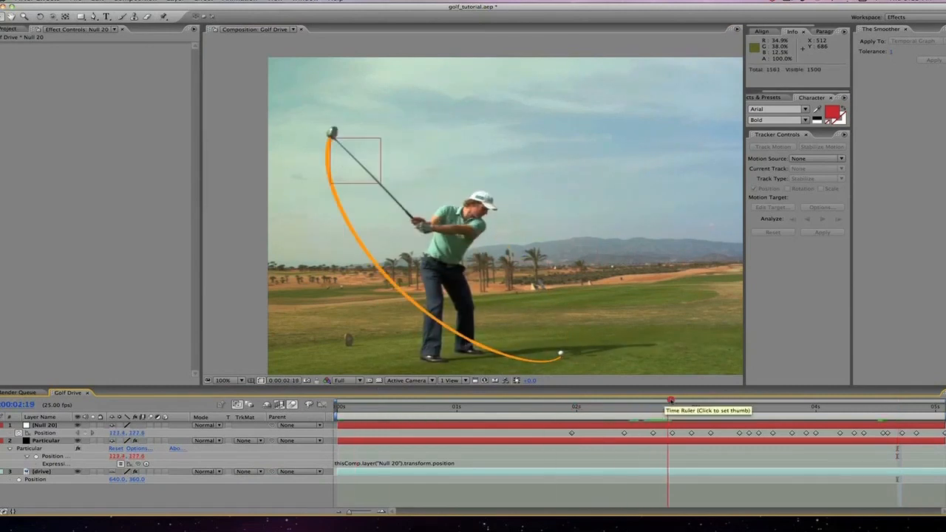
left_click(681, 406)
left_click_drag(689, 411, 863, 407)
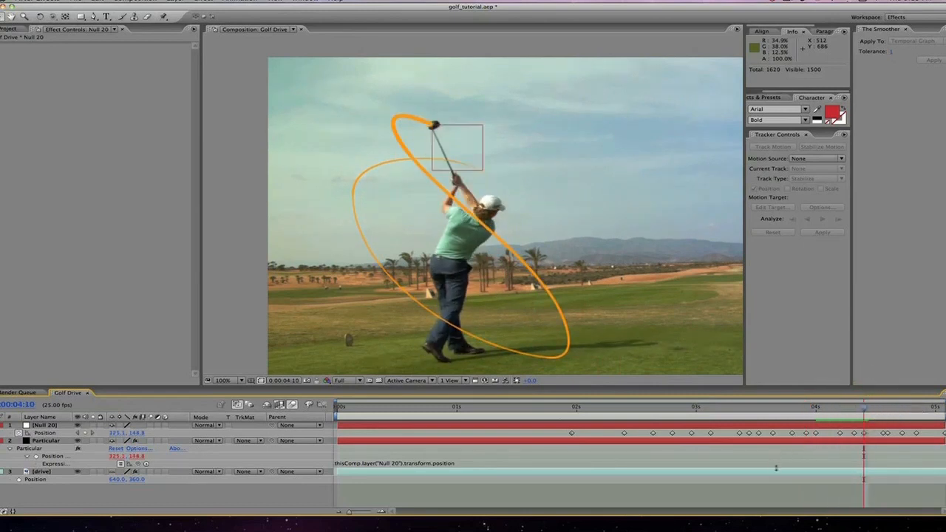
Duplicate the drive footage layer, place the copy above Null 20 and select that copy.
left_click(776, 469)
key("super+d")
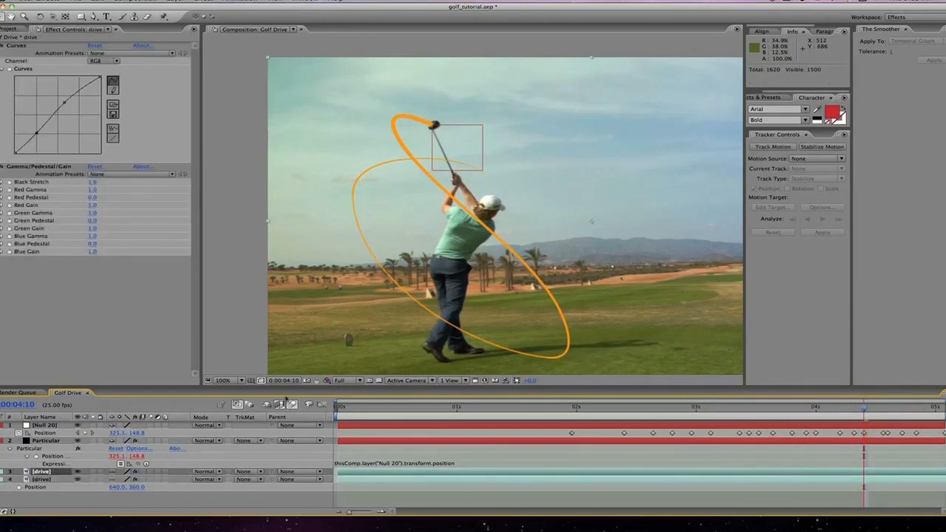
left_click_drag(63, 471, 60, 427)
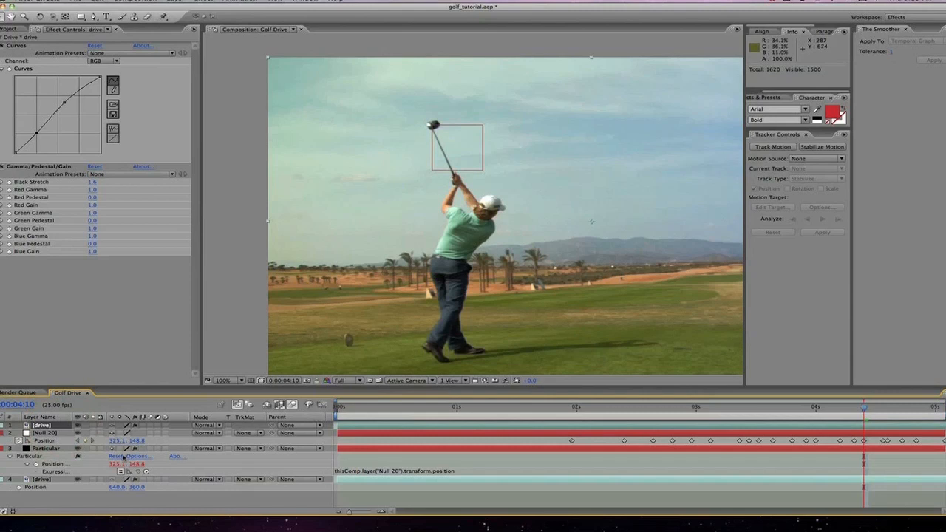
left_click(60, 479)
left_click(65, 427)
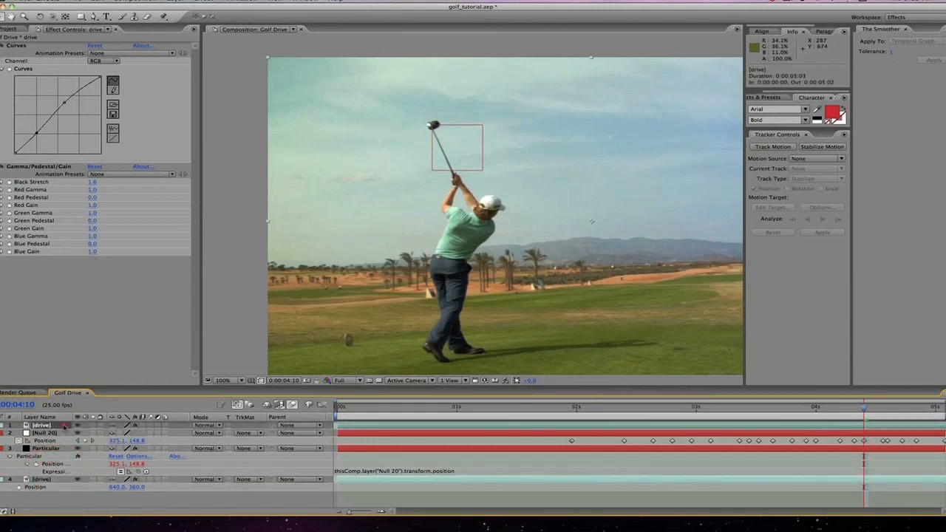
Draw a closed Pen mask on the top drive layer around the golfer's right shoulder, neck and upper back where the trail crosses.
key("g")
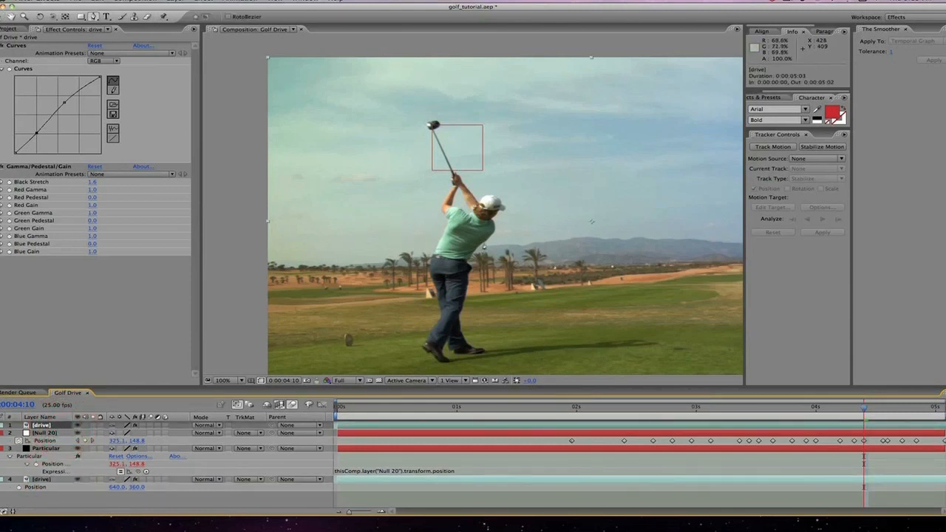
scroll(484, 247, "up", 2)
left_click_drag(484, 333, 465, 293)
left_click(474, 334)
left_click(503, 308)
left_click(535, 281)
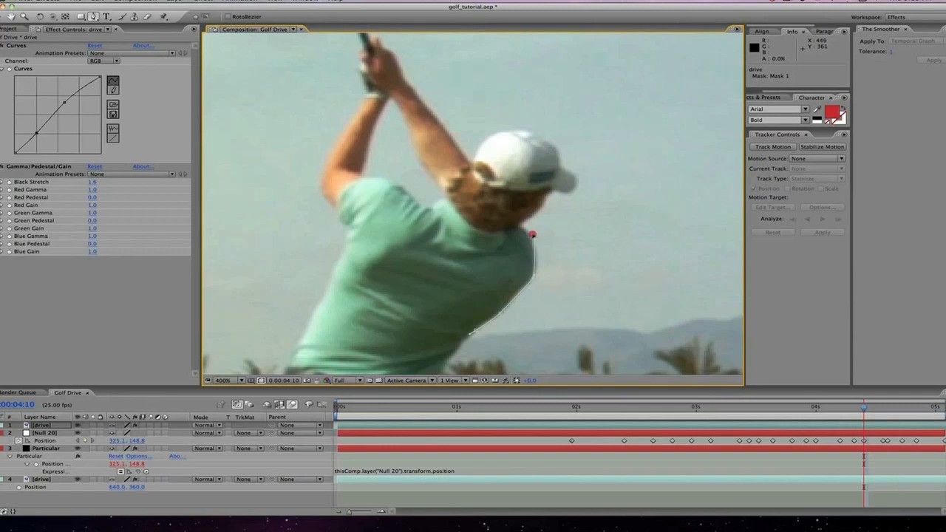
left_click(464, 156)
left_click_drag(466, 295, 463, 313)
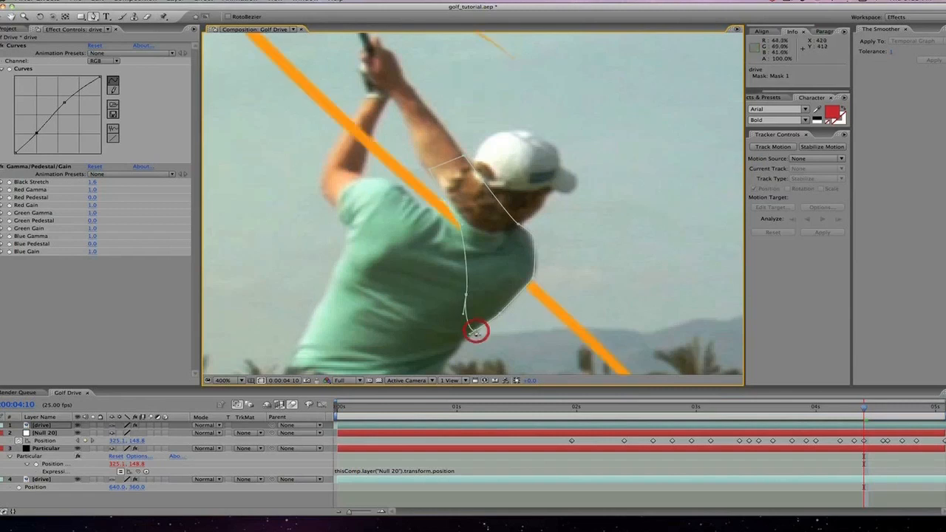
Adjust the points of Mask 1 at the upper back and neck so it covers the body where the trail passes.
key("v")
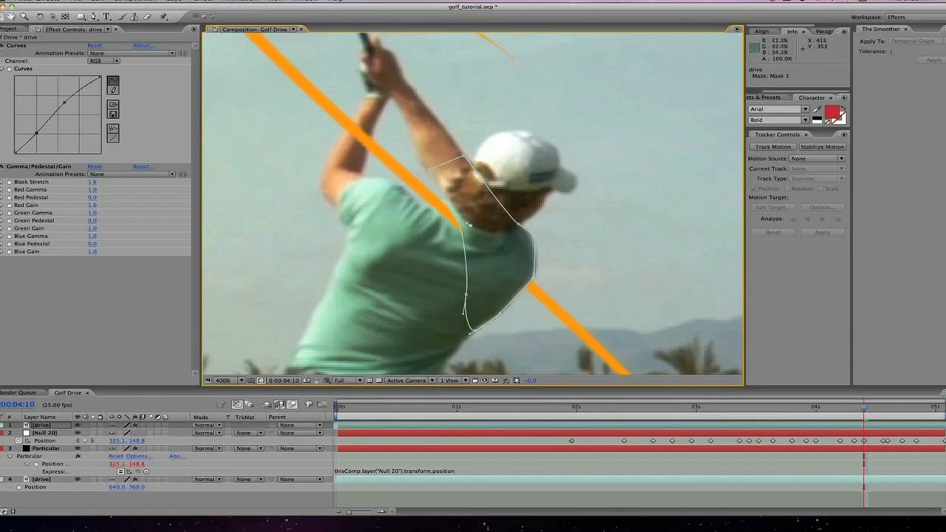
left_click_drag(458, 222, 418, 225)
left_click(433, 177)
left_click_drag(442, 190, 445, 195)
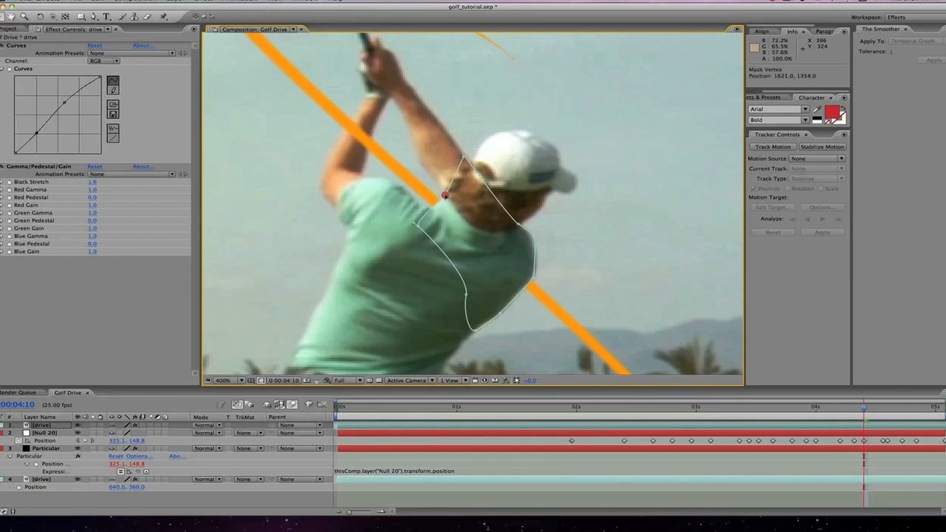
left_click(415, 220)
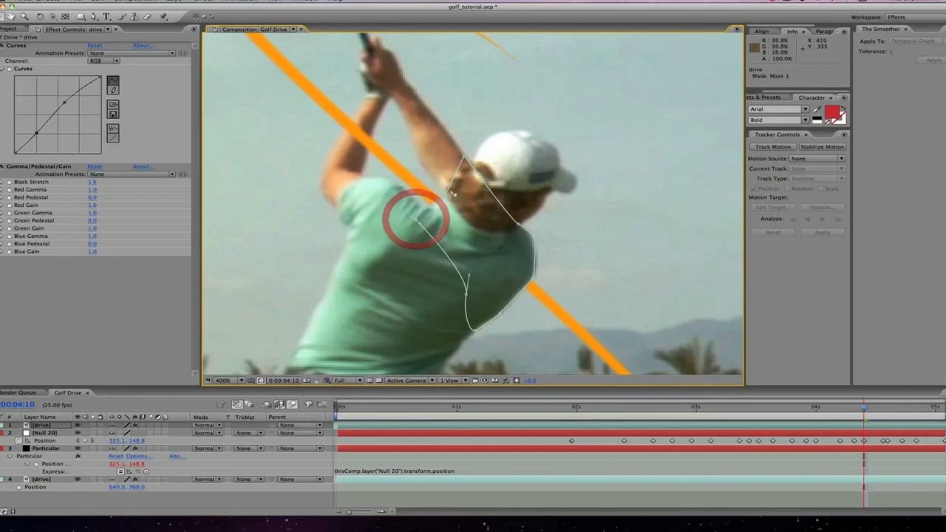
key("g")
left_click(454, 180)
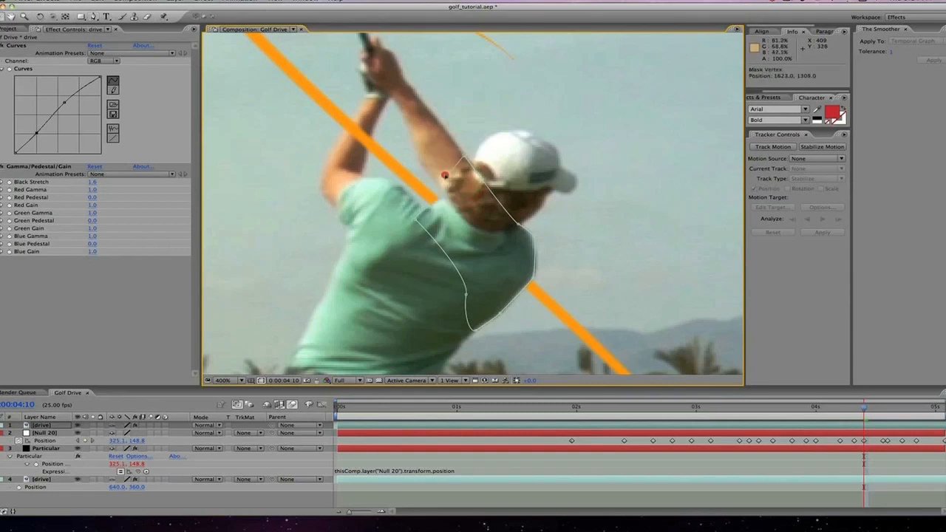
left_click(431, 169)
Draw a second, four-point mask around the golfer's raised left forearm on the top drive layer.
key("g")
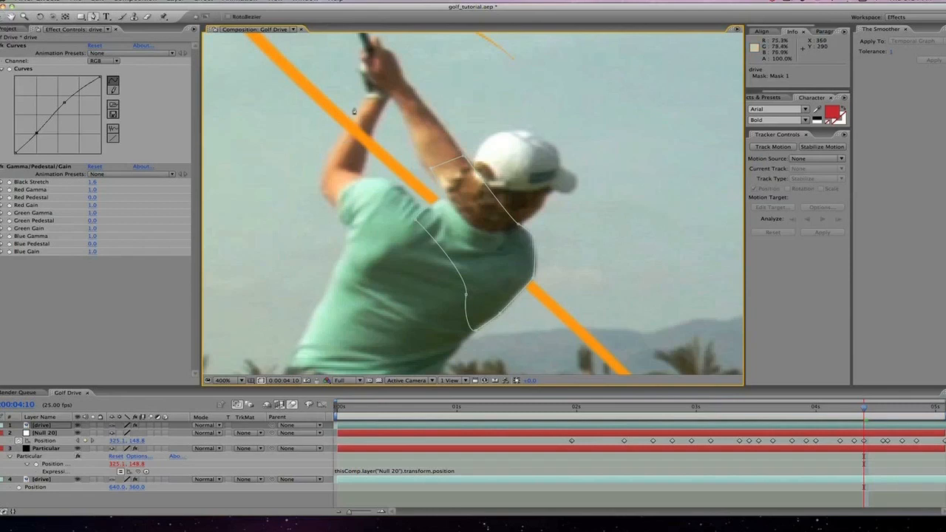
left_click(356, 114)
left_click(339, 140)
left_click(367, 156)
left_click(375, 122)
left_click(358, 114)
key("comma")
key("comma")
key("comma")
key("space")
left_click_drag(458, 269, 399, 262)
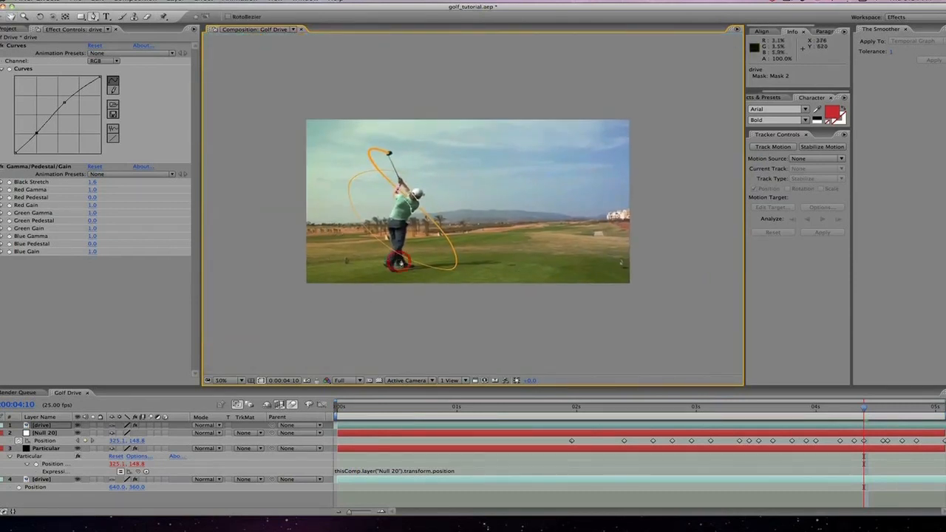
Enable Mask Path keyframing for Mask 1 and Mask 2 on the top drive layer at 0:00:04:10.
key("v")
left_click(422, 302)
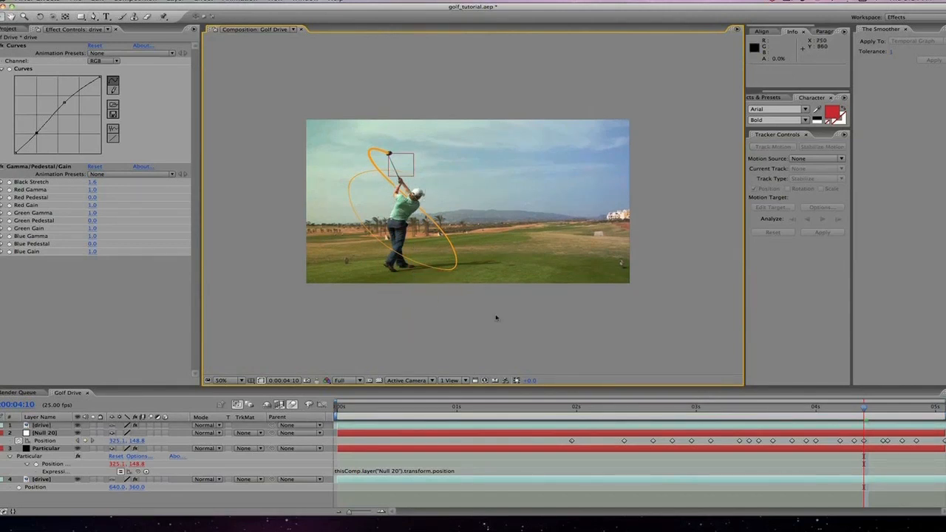
left_click(500, 427)
key("m")
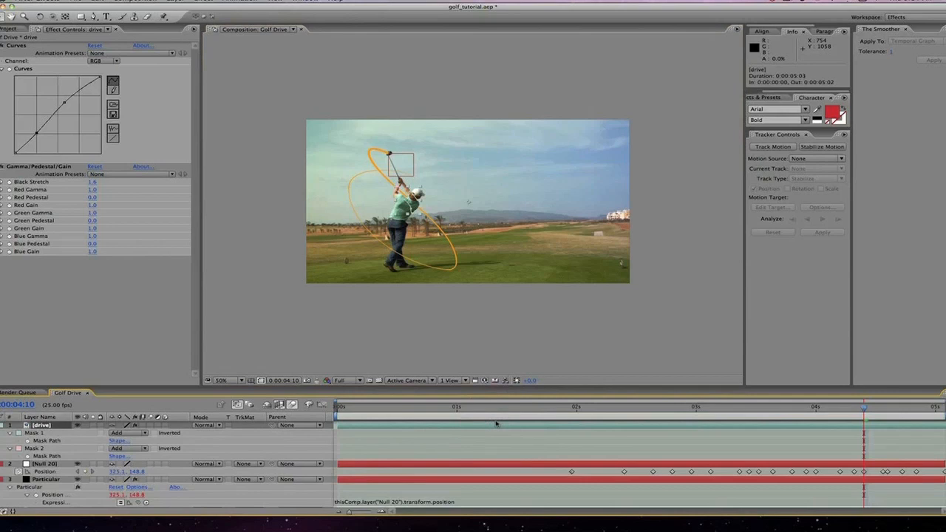
left_click(34, 433)
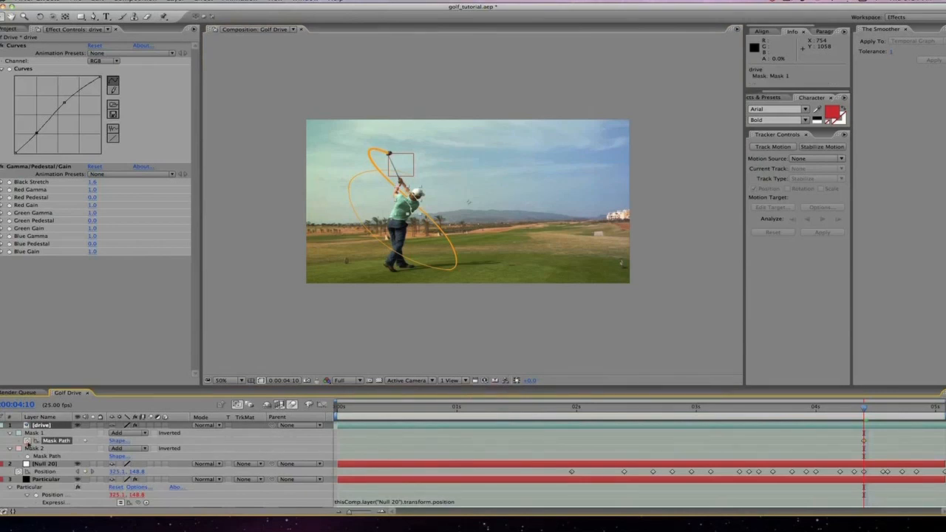
left_click(34, 449)
key("m")
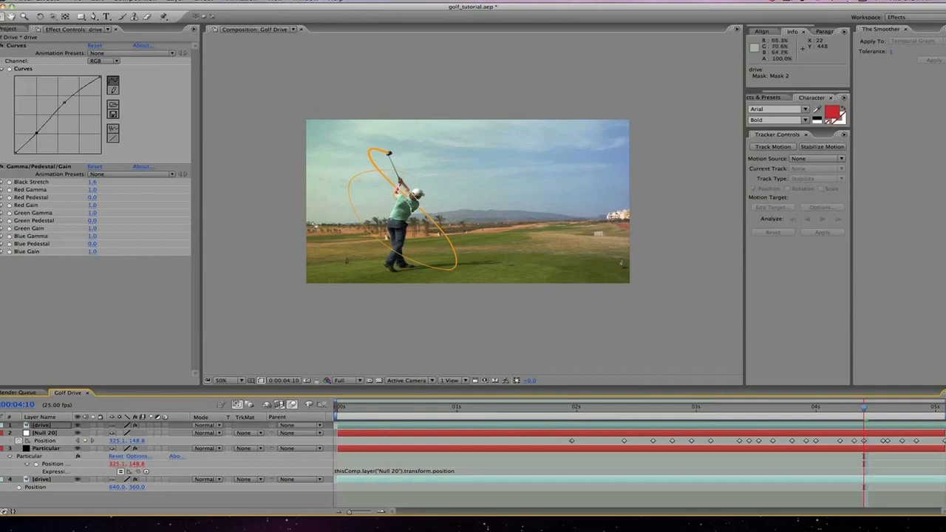
Show the mask keyframes and move the whole of Mask 1 toward the golfer's lower arm at 0:00:04:03.
scroll(312, 219, "up", 2)
left_click_drag(316, 219, 590, 207)
scroll(496, 218, "up", 1)
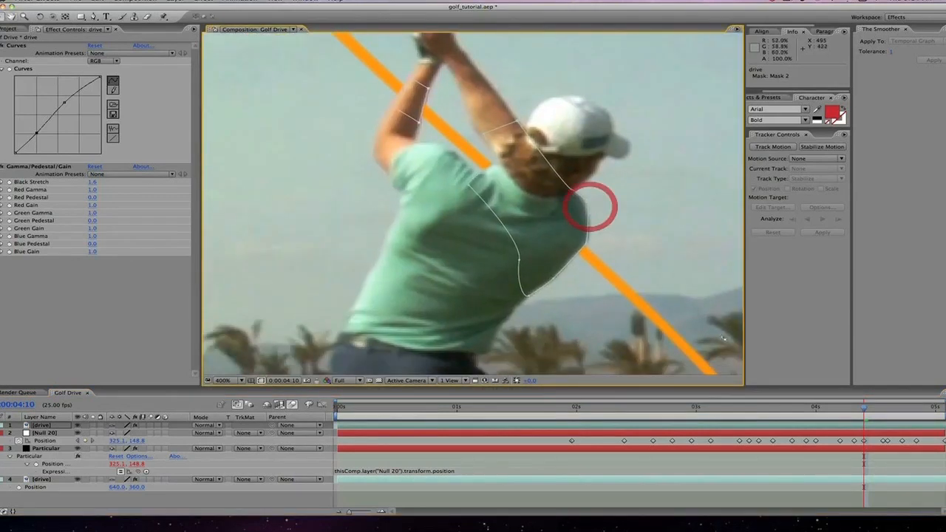
key("u")
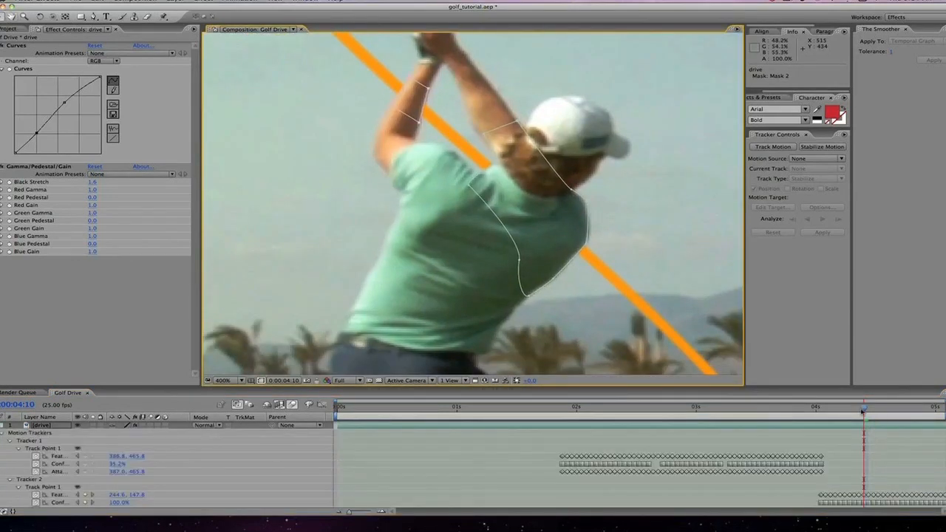
key("u")
key("m")
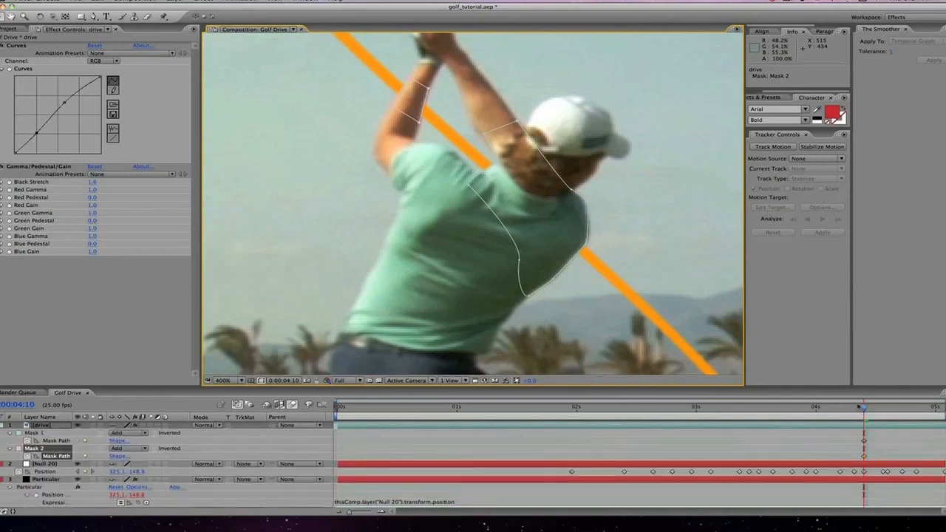
left_click_drag(865, 409, 831, 410)
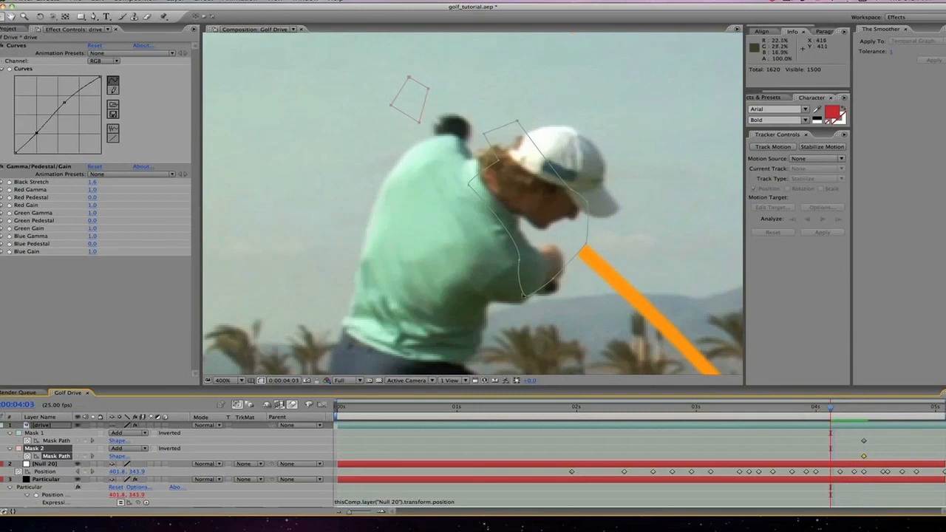
double_click(528, 296)
left_click_drag(528, 296, 496, 317)
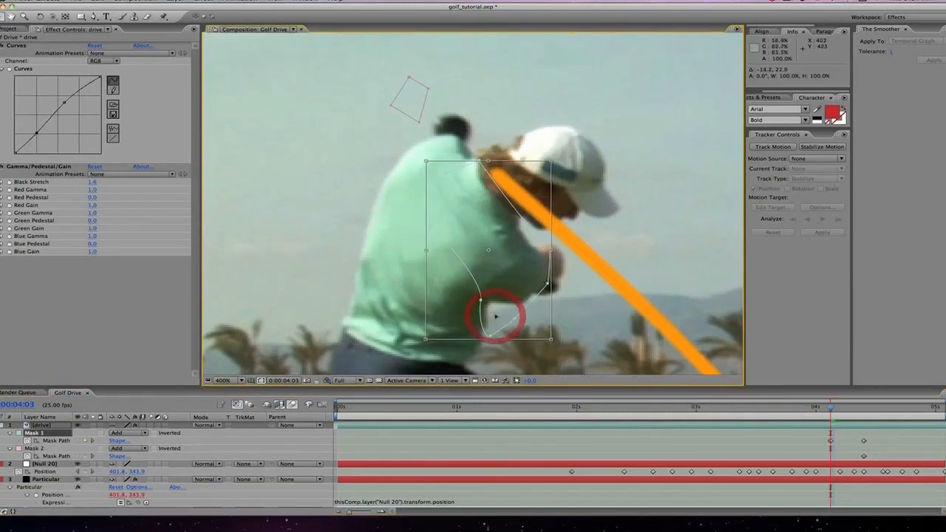
left_click(408, 238)
Reshape Mask 1 at 0:00:04:03 by moving its upper points around the golfer's head, face and cap.
double_click(480, 161)
left_click(539, 161)
left_click_drag(540, 161, 625, 201)
left_click_drag(583, 231, 594, 228)
left_click_drag(626, 201, 619, 213)
left_click_drag(500, 176, 542, 147)
At 0:00:04:06, fit Mask 1 to the shoulder edge and neck, and move Mask 2 off the trail onto the shirt.
mouse_move(830, 407)
left_mouse_down()
mouse_move(855, 406)
mouse_move(844, 405)
left_mouse_up()
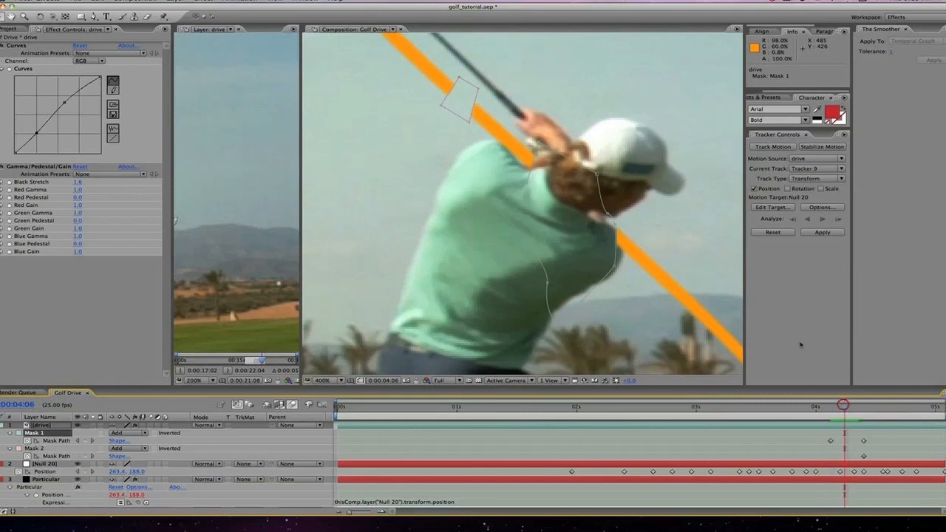
left_click_drag(617, 227, 618, 268)
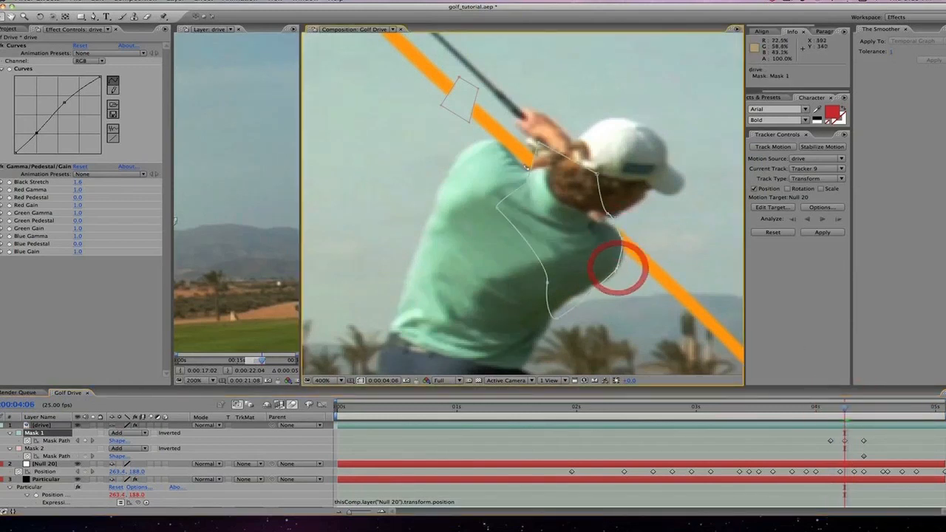
mouse_move(533, 143)
left_mouse_down()
mouse_move(520, 141)
mouse_move(537, 151)
left_mouse_up()
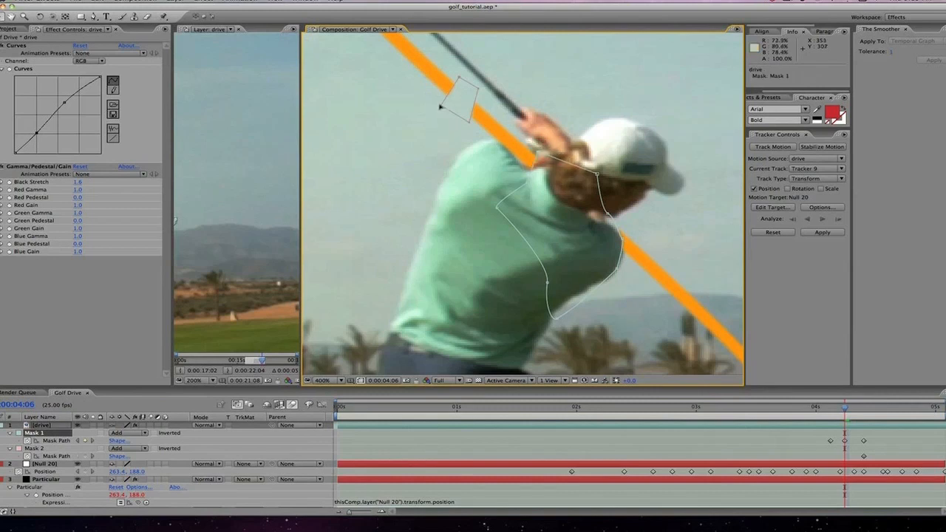
left_click(441, 107)
left_click_drag(444, 105, 488, 184)
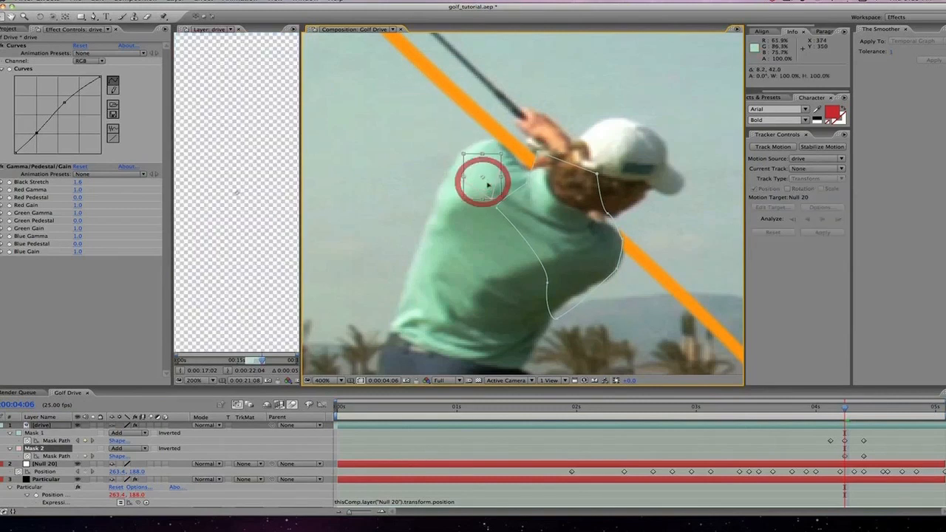
Check the masks frame by frame and move Mask 2 onto the golfer's left forearm at 0:00:04:14.
key("Page_Up")
key("Page_Up")
key("Page_Up")
key("Page_Down")
key("Page_Down")
key("Page_Down")
key("Page_Down")
key("Page_Down")
key("Page_Down")
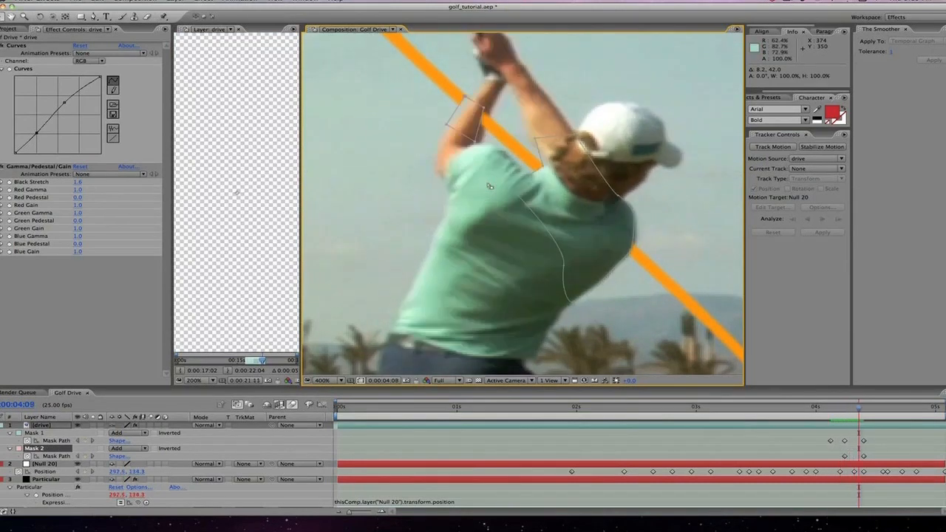
key("Page_Down")
key("Page_Down")
key("Page_Down")
key("Page_Down")
key("Page_Down")
key("Page_Down")
key("Page_Down")
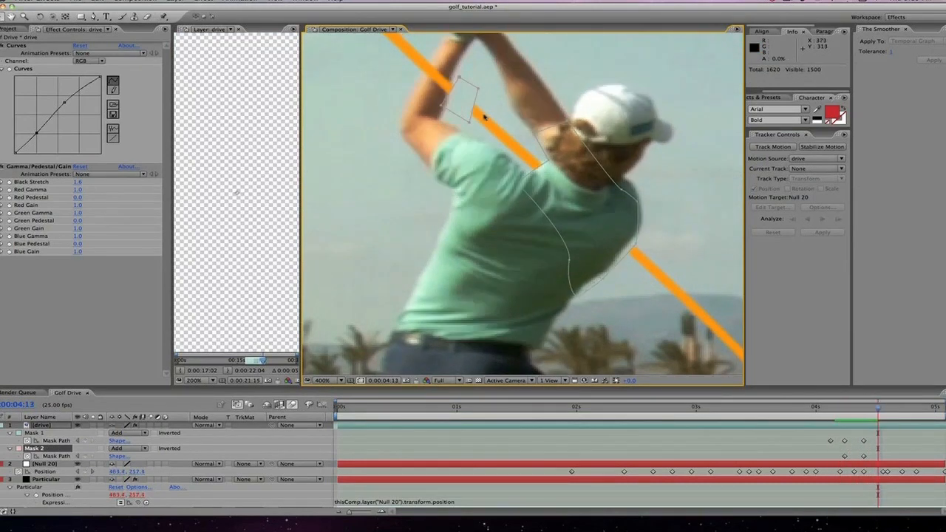
left_click_drag(468, 125, 427, 88)
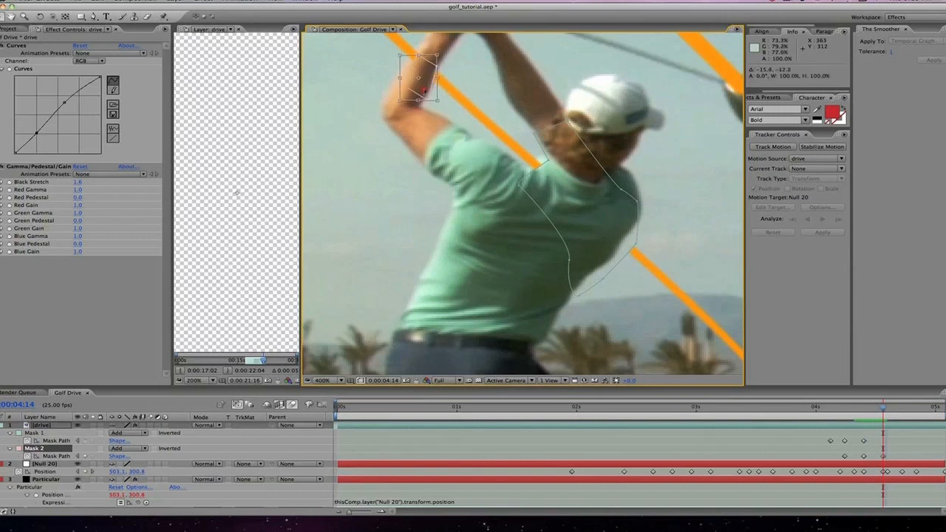
left_click(427, 87)
At 0:00:04:17, move Mask 2 onto the forearm and rotate it 15° to match the arm.
key("Page_Down")
key("Page_Down")
key("Page_Down")
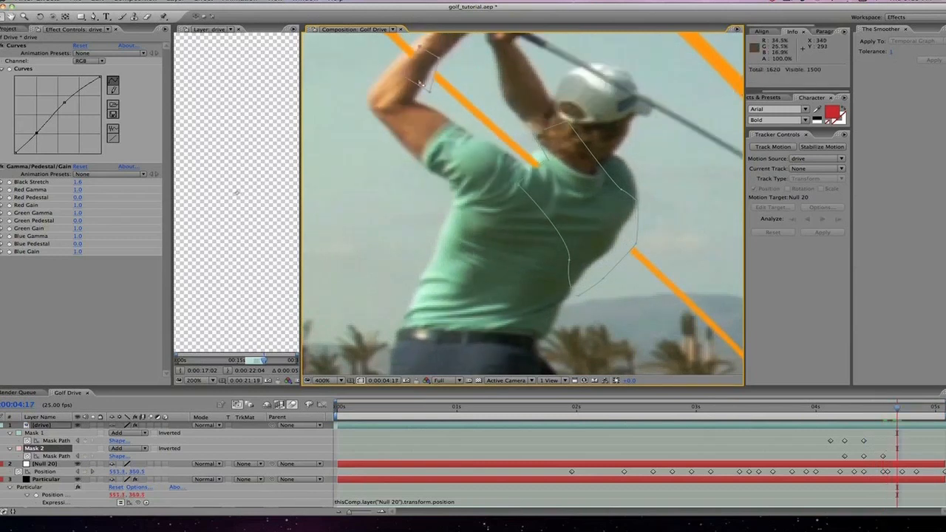
double_click(430, 92)
left_click_drag(431, 91, 419, 74)
key("comma")
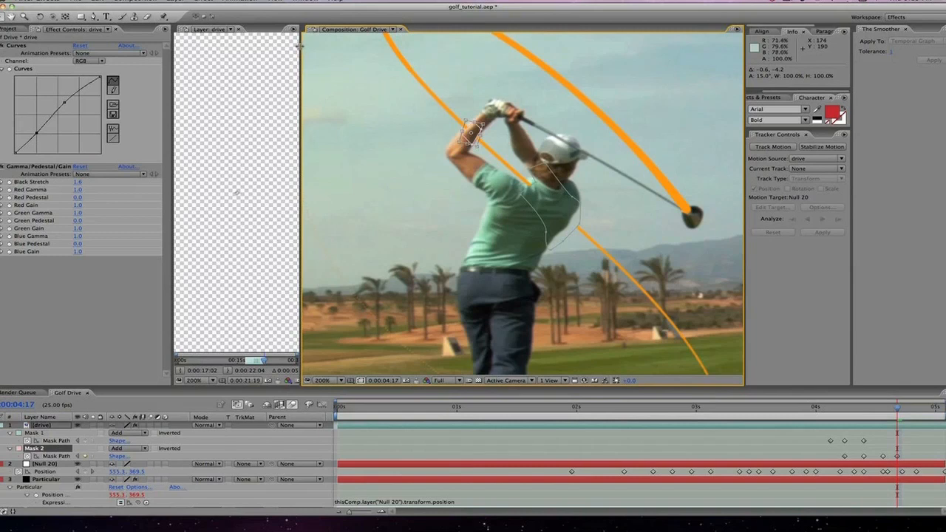
Close the layer viewer and shift Mask 1 at 0:00:04:17 to fit the golfer's right shoulder.
left_click_drag(300, 46, 385, 60)
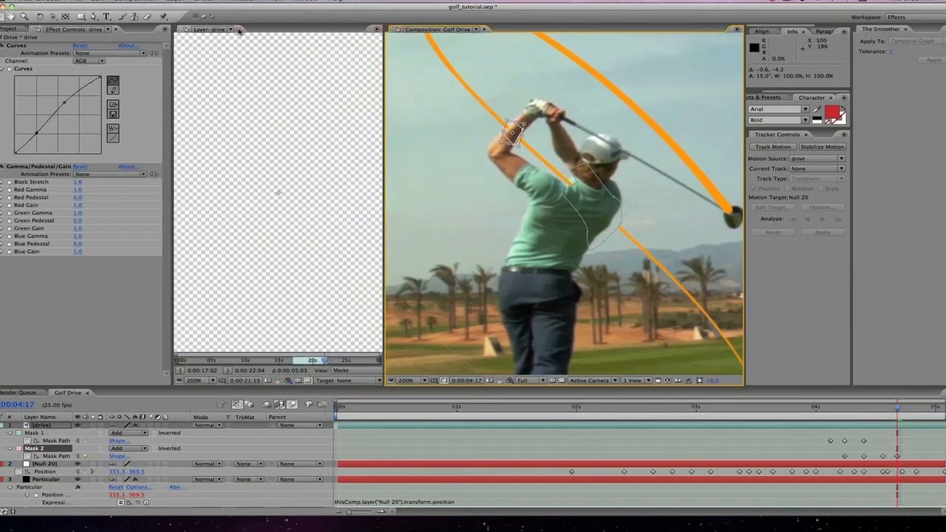
left_click(239, 29)
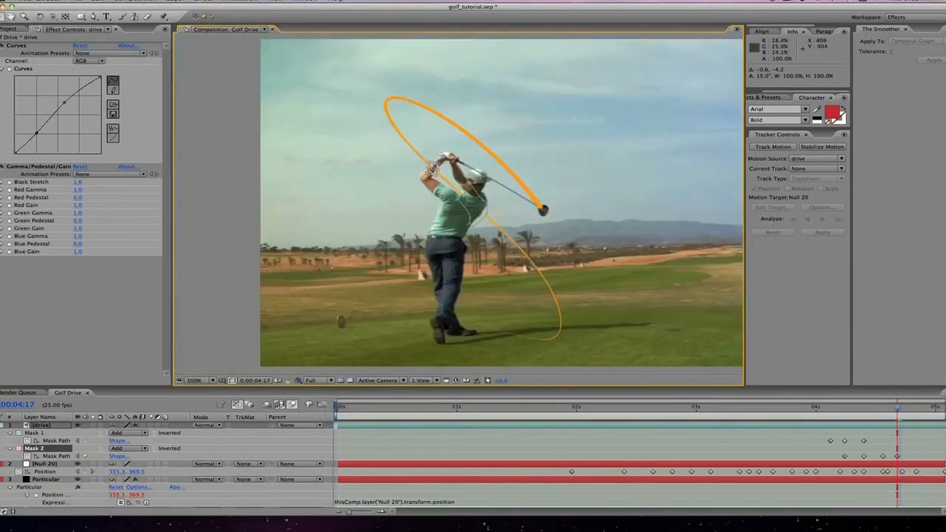
left_click(479, 225)
double_click(480, 226)
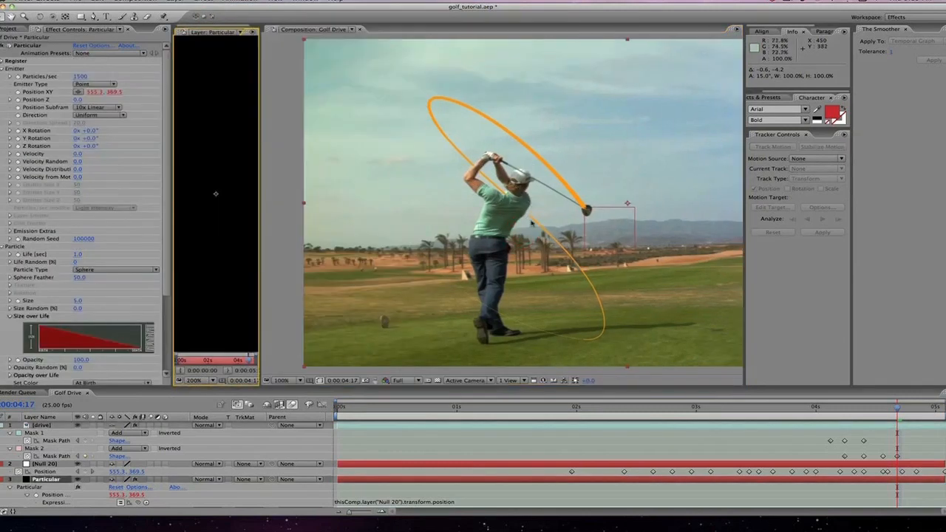
left_click(751, 425)
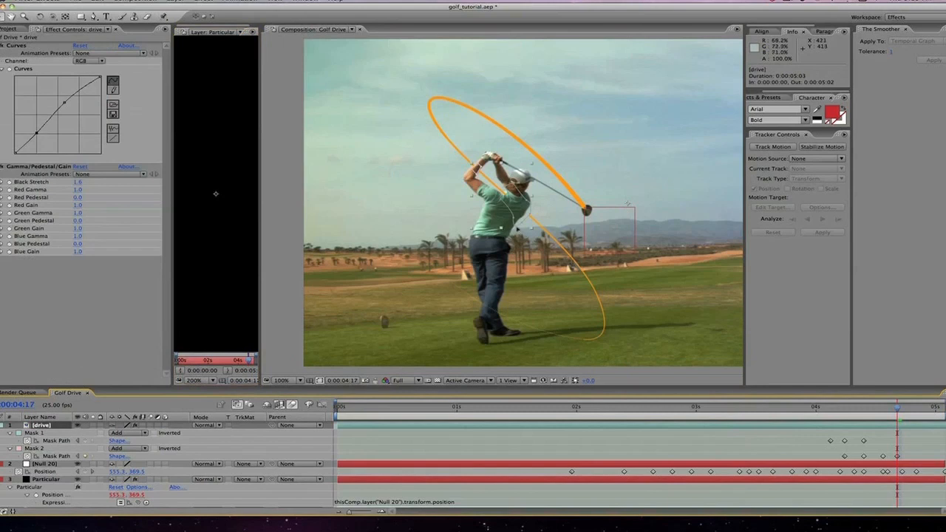
left_click(518, 229)
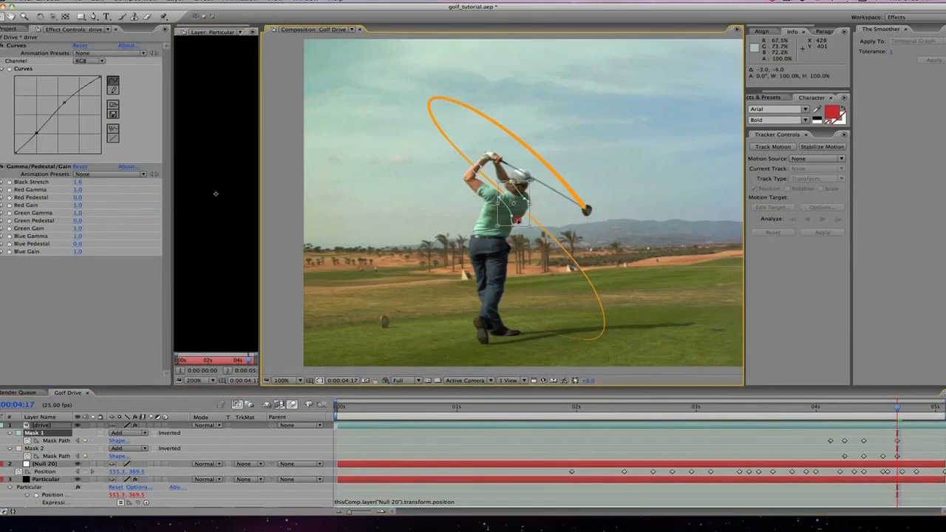
left_click_drag(258, 55, 311, 54)
left_click(257, 34)
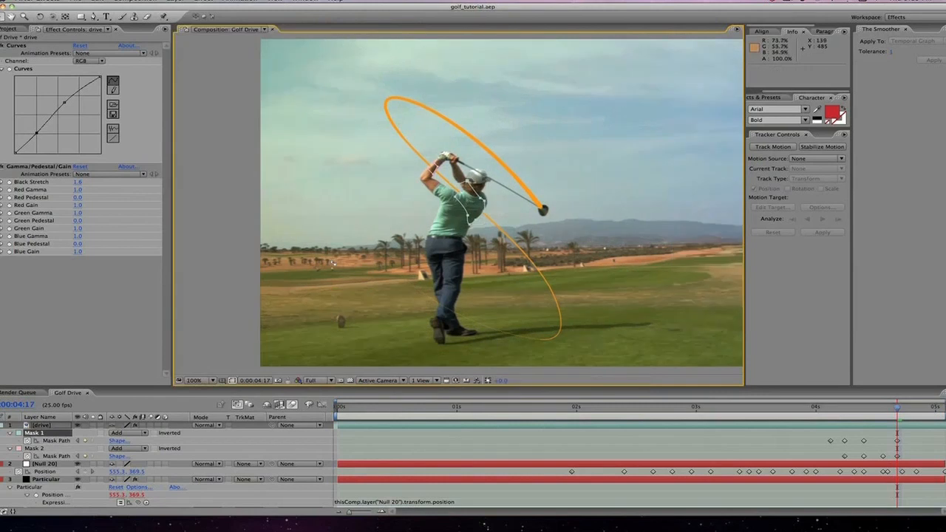
Switch to QuickTime Player and scrub through the line.mov example clip.
key("super+Tab")
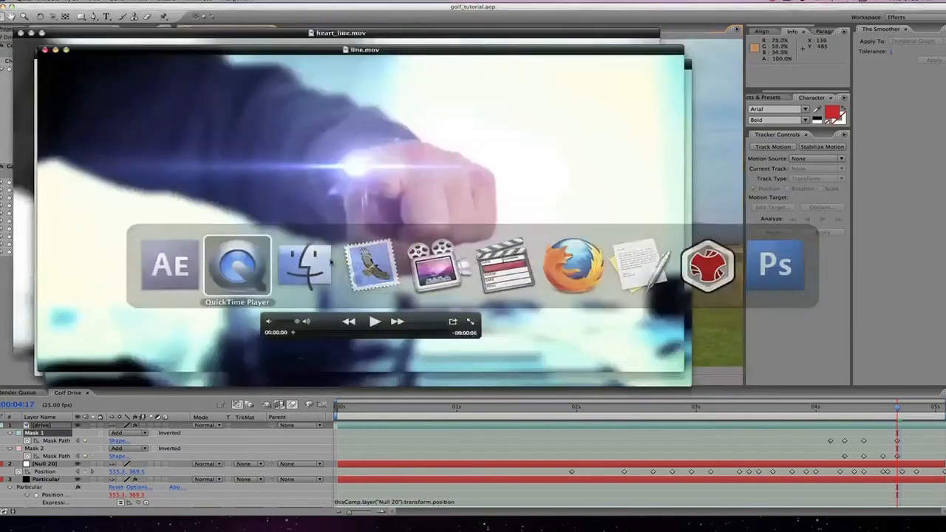
left_click_drag(305, 333, 354, 333)
mouse_move(366, 332)
left_mouse_down()
mouse_move(426, 331)
mouse_move(312, 333)
mouse_move(371, 332)
mouse_move(330, 325)
mouse_move(369, 323)
left_mouse_up()
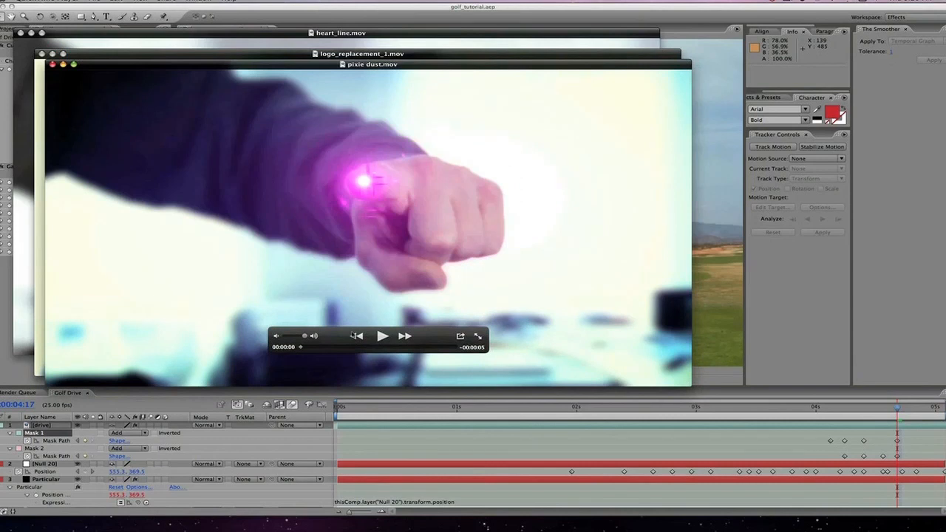
Preview the pixie dust.mov and heart_line.mov example clips and close both.
left_click_drag(317, 350, 374, 344)
key("super+w")
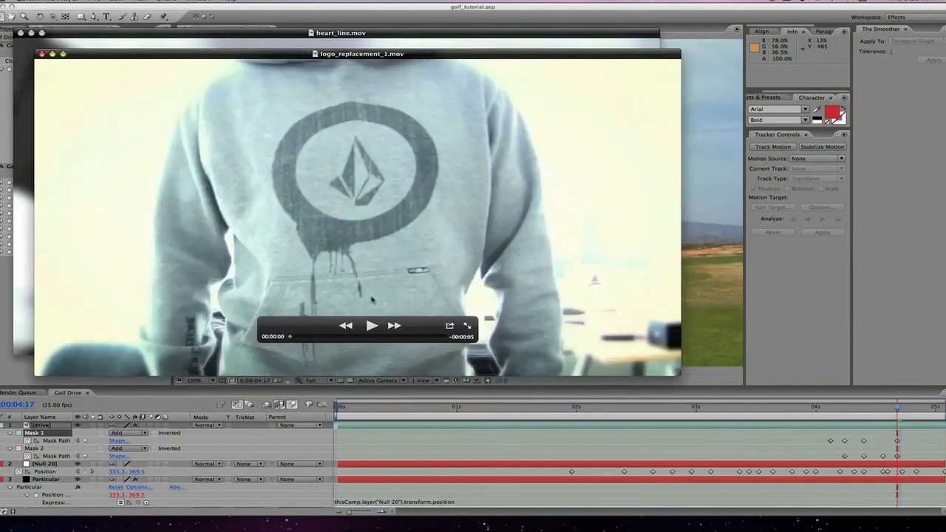
left_click_drag(294, 36, 316, 60)
mouse_move(324, 339)
left_mouse_down()
mouse_move(105, 366)
mouse_move(213, 370)
mouse_move(93, 368)
mouse_move(172, 367)
left_mouse_up()
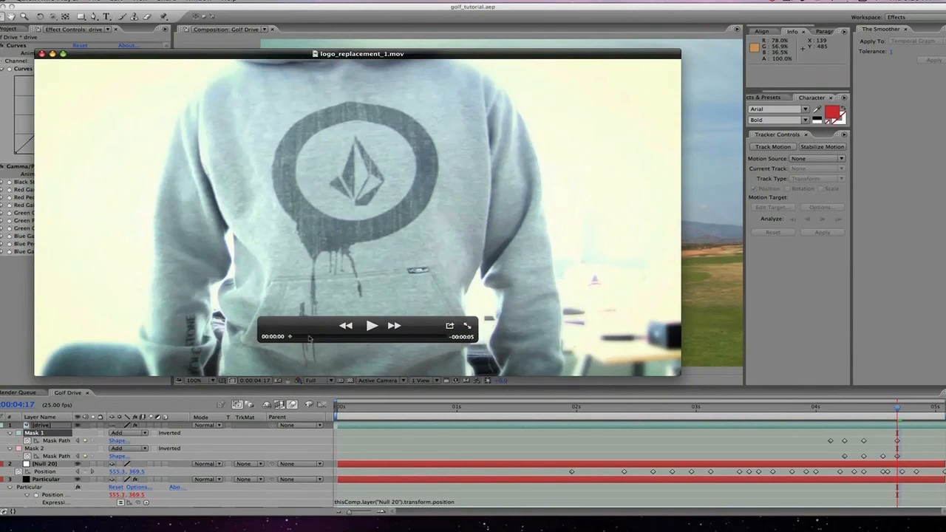
Scrub through the logo_replacement_1.mov example clip to examine the tracked logo replacement, and close the clip.
left_click_drag(309, 338, 351, 336)
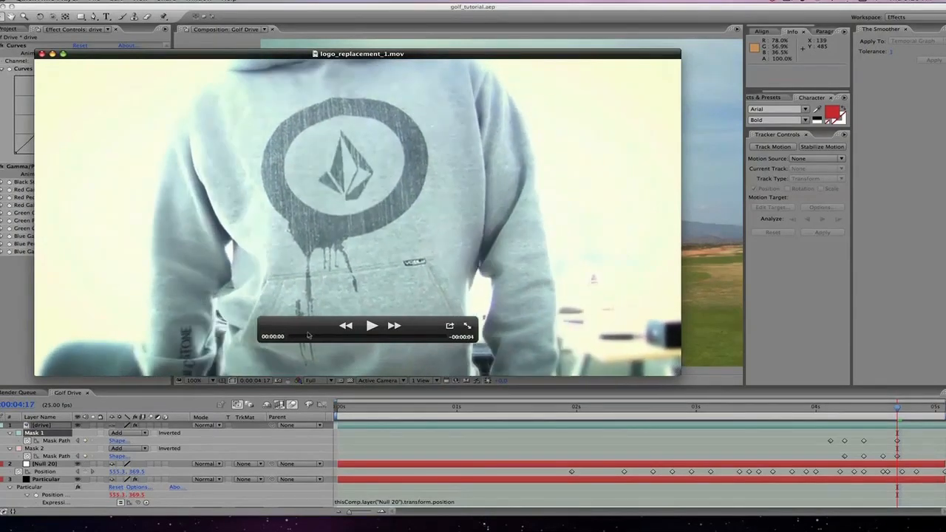
left_click_drag(309, 336, 341, 333)
left_click_drag(310, 337, 367, 337)
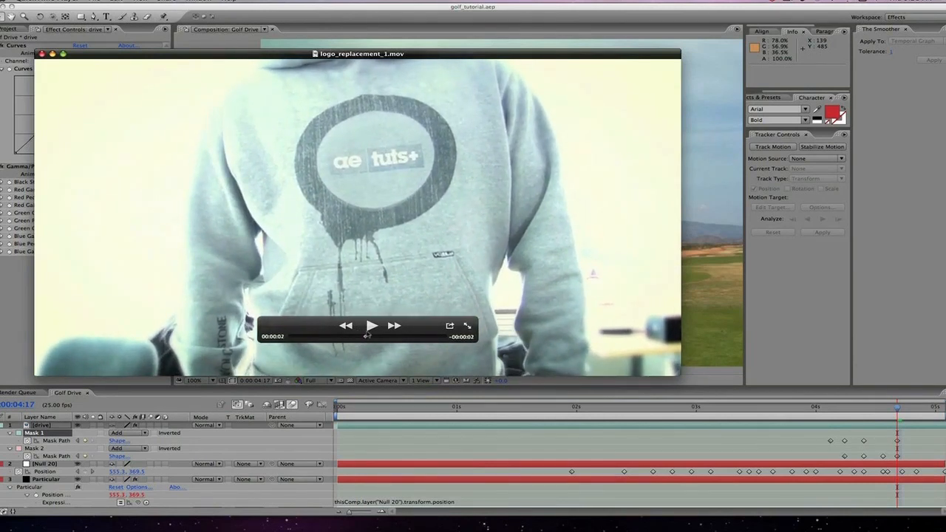
key("super+w")
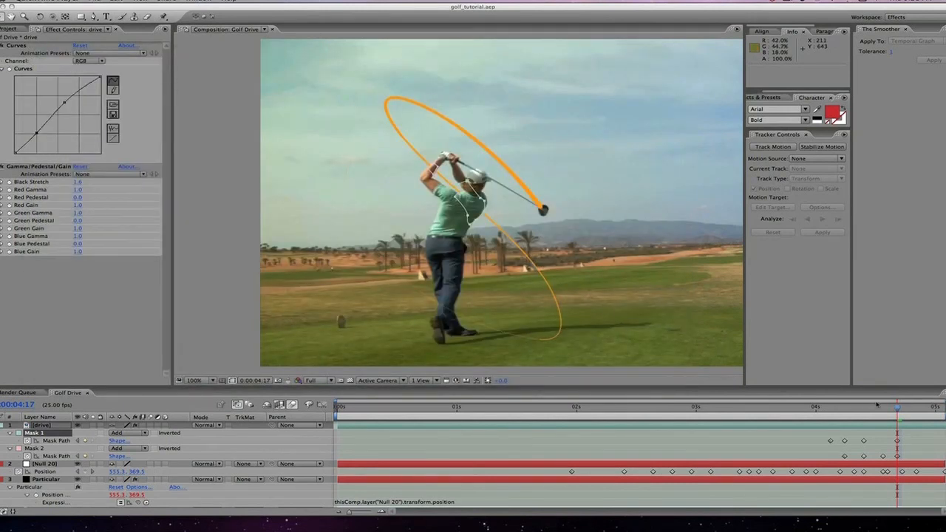
Switch back to After Effects and scrub the Golf Drive composition with the whole frame in view to review the trail.
mouse_move(868, 410)
left_mouse_down()
mouse_move(732, 421)
mouse_move(863, 406)
left_mouse_up()
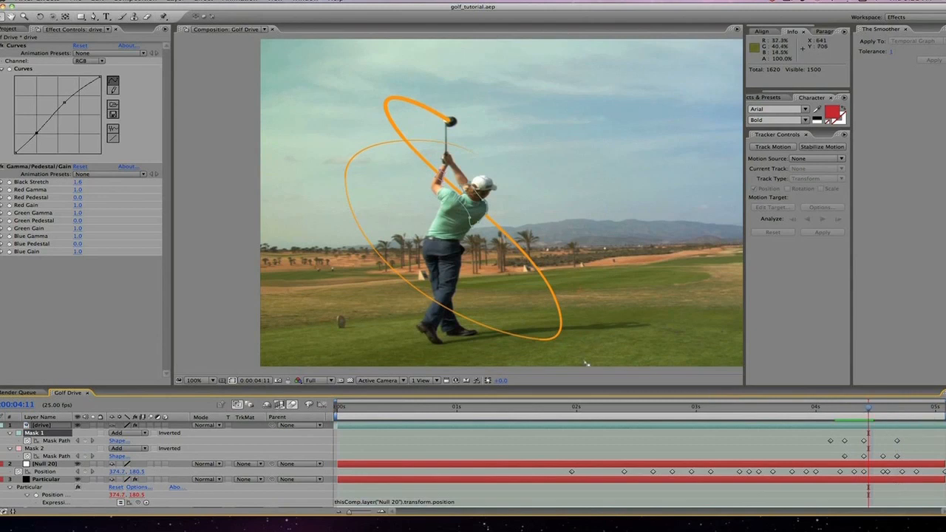
left_click_drag(543, 385, 537, 313)
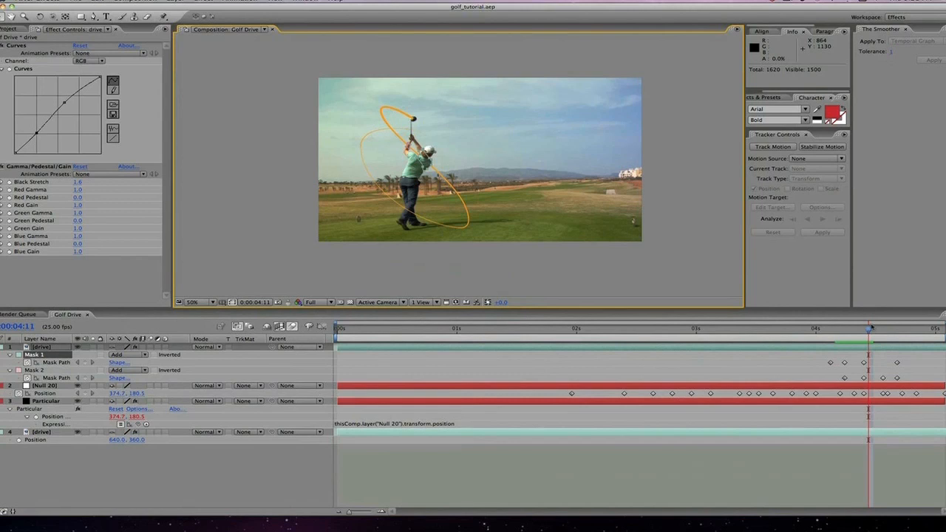
left_click_drag(868, 332, 816, 350)
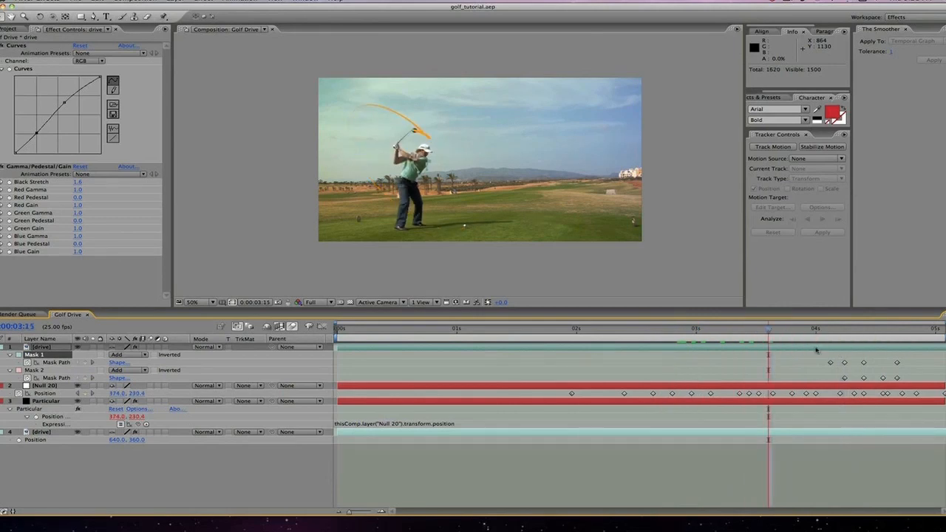